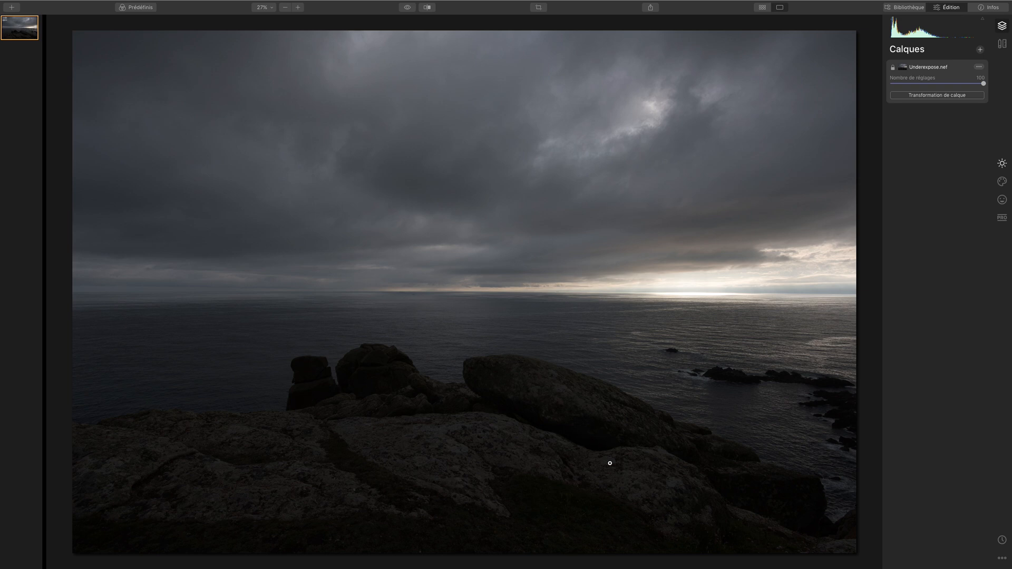
# Enable automatic distortion correction, chromatic aberration removal and fringe removal in Objectif et géométrie
pyautogui.click(1002, 45)
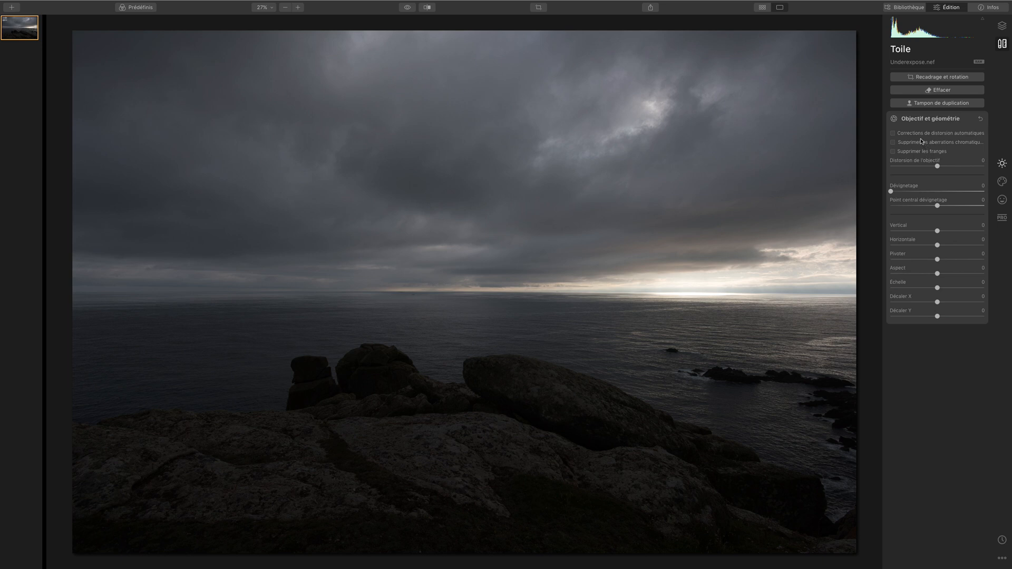
pyautogui.click(918, 134)
pyautogui.click(914, 151)
pyautogui.click(907, 142)
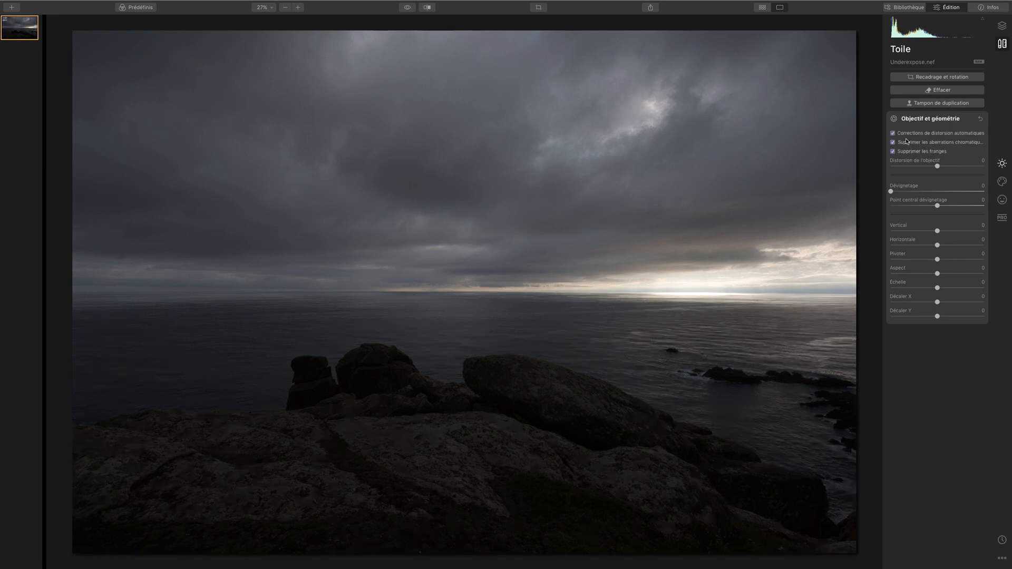
# Straighten the sea horizon by rotating the photo about -0.93° in the crop tool and apply the crop
pyautogui.click(1001, 164)
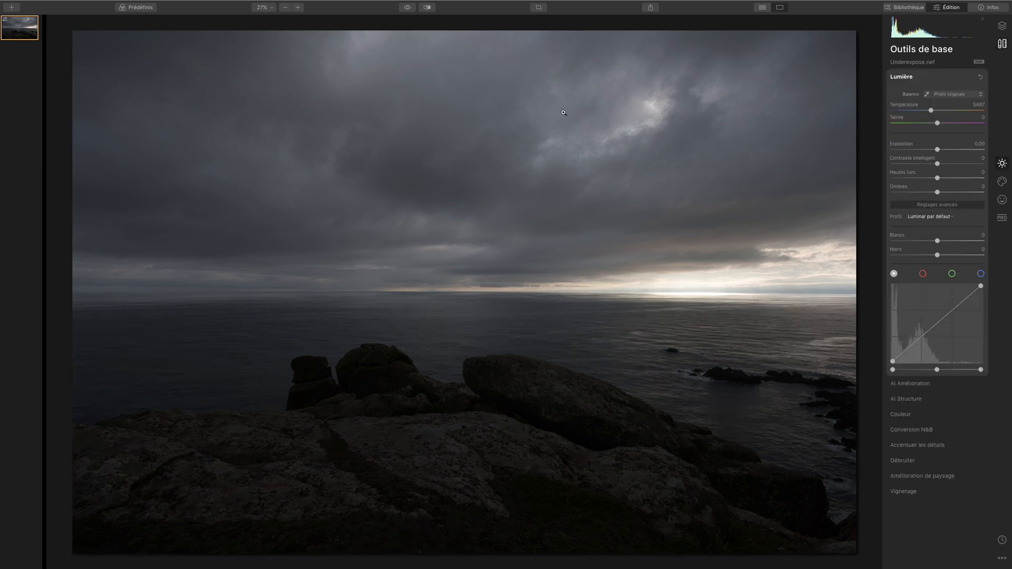
pyautogui.click(538, 7)
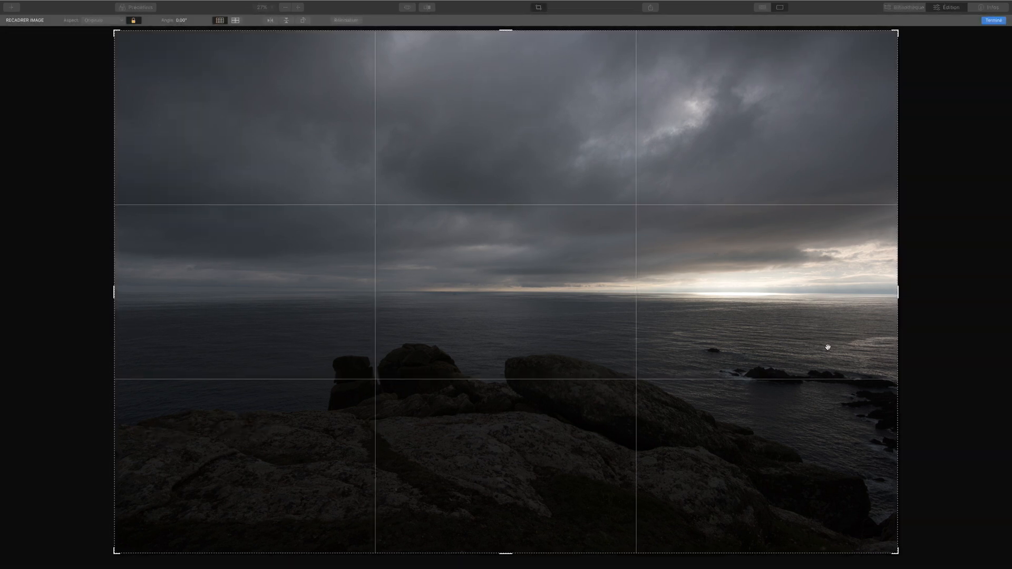
pyautogui.moveTo(908, 296); pyautogui.dragTo(908, 280)
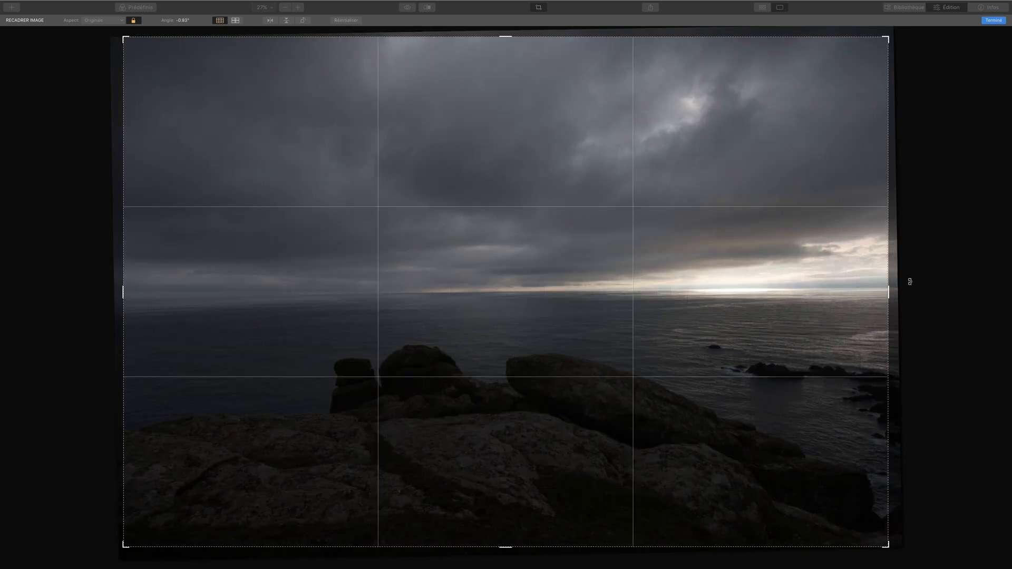
pyautogui.press('Return')
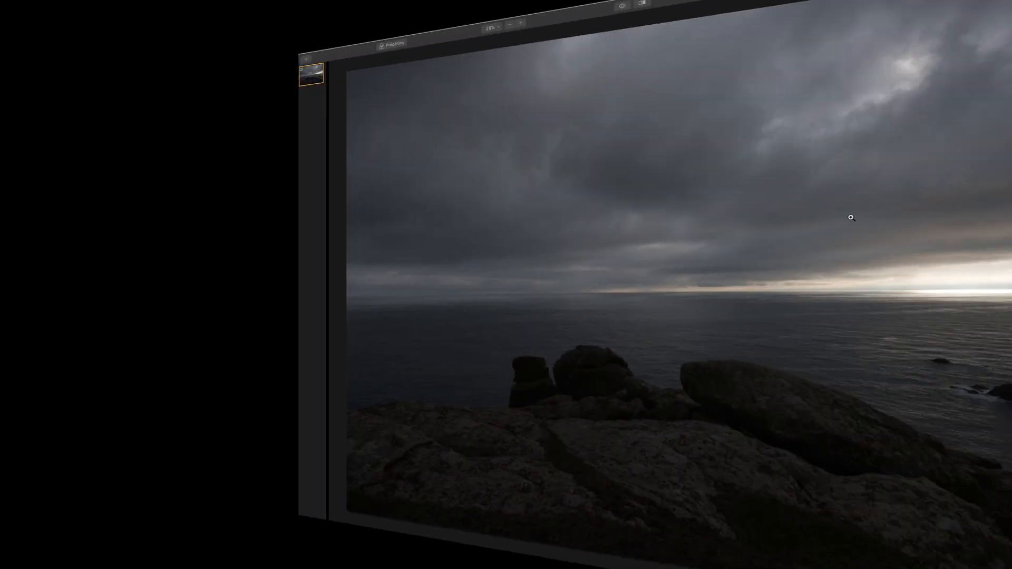
# Turn on the clipping warnings and examine the bright horizon at 100%, with and without the overlay
pyautogui.press('j')
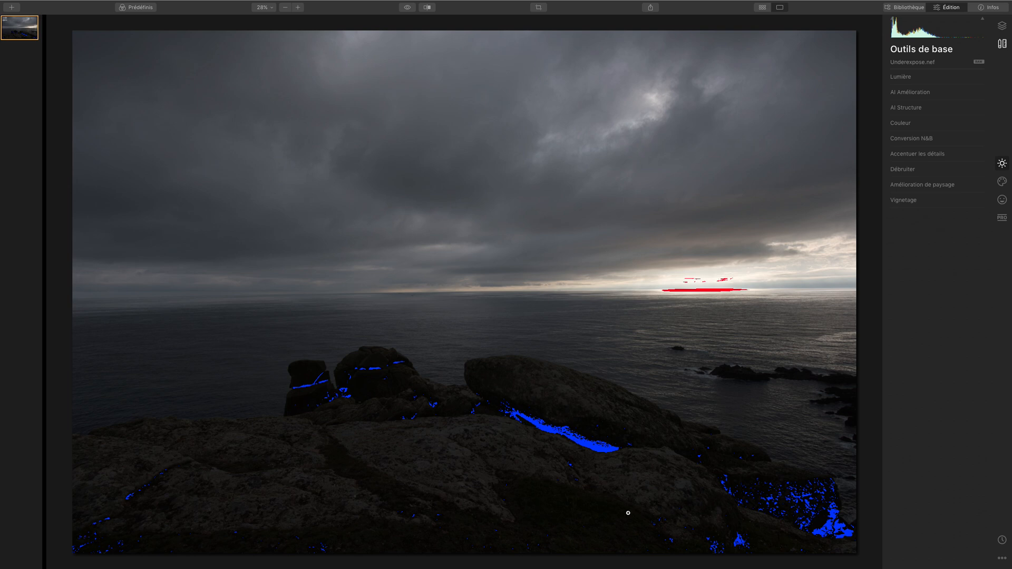
pyautogui.click(703, 288)
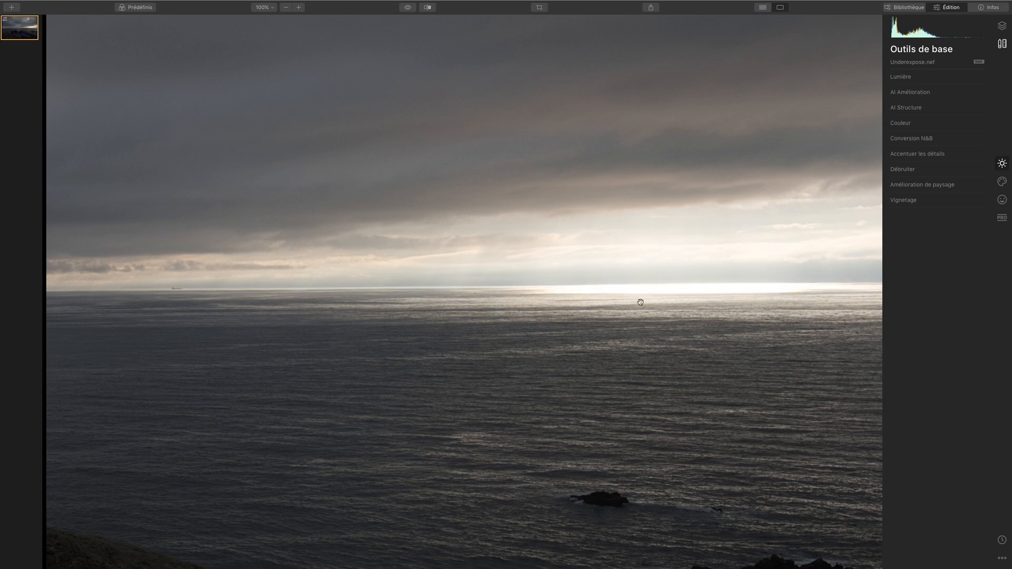
pyautogui.moveTo(670, 208); pyautogui.dragTo(348, 199)
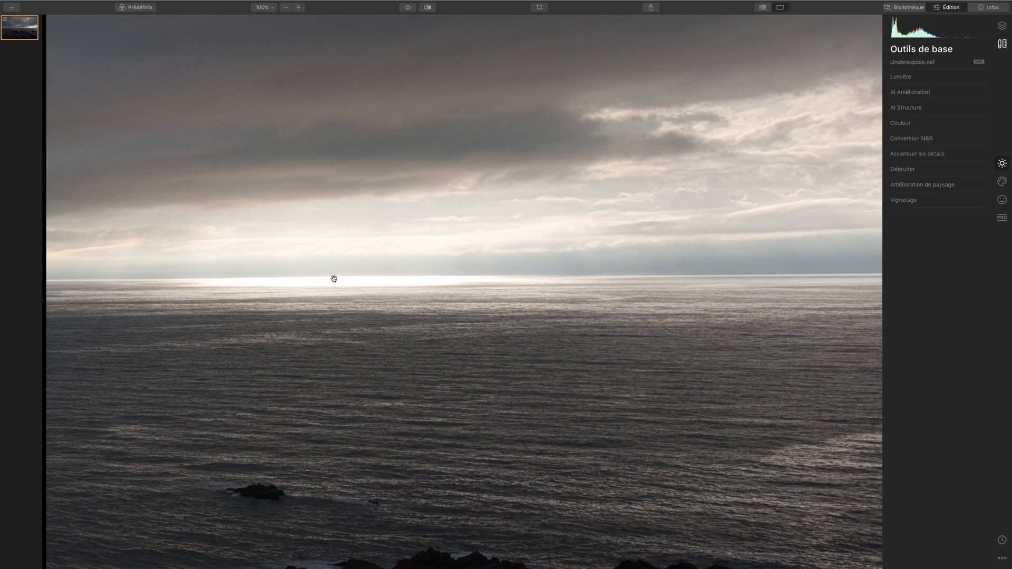
pyautogui.press('/')
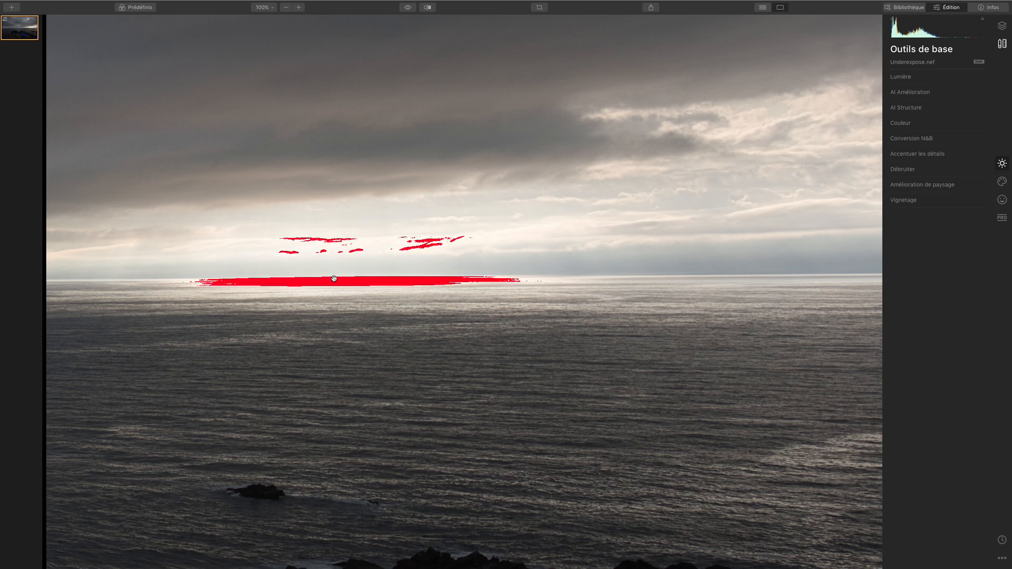
pyautogui.click(373, 251)
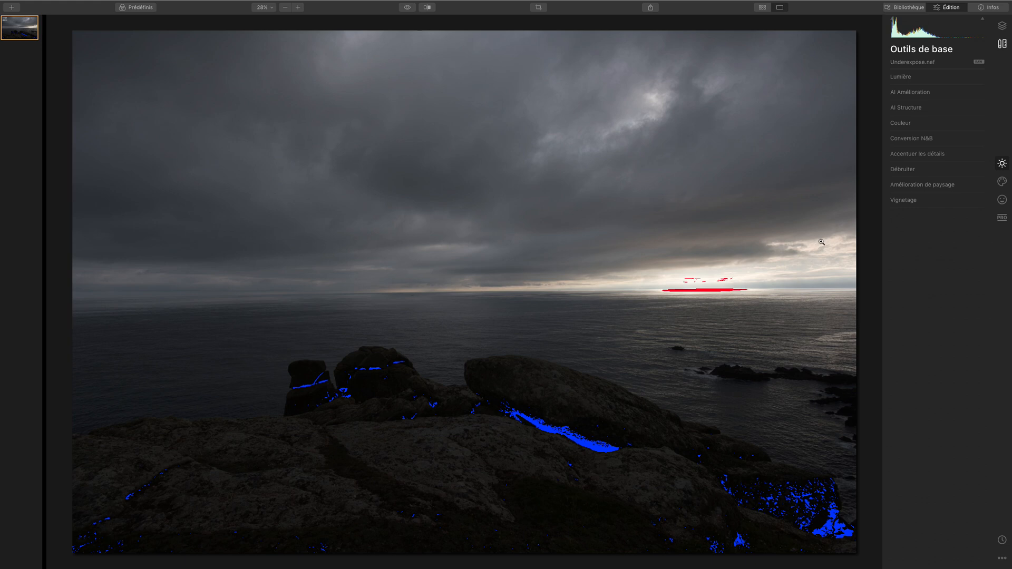
# Set AI Accent to 100 in AI Amélioration to brighten the underexposed landscape
pyautogui.click(927, 92)
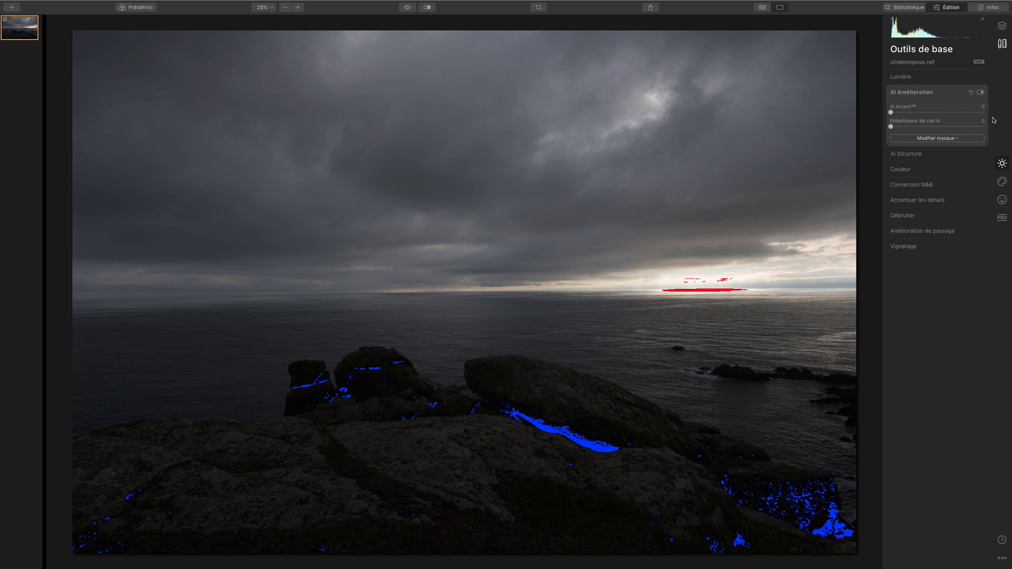
pyautogui.click(903, 112)
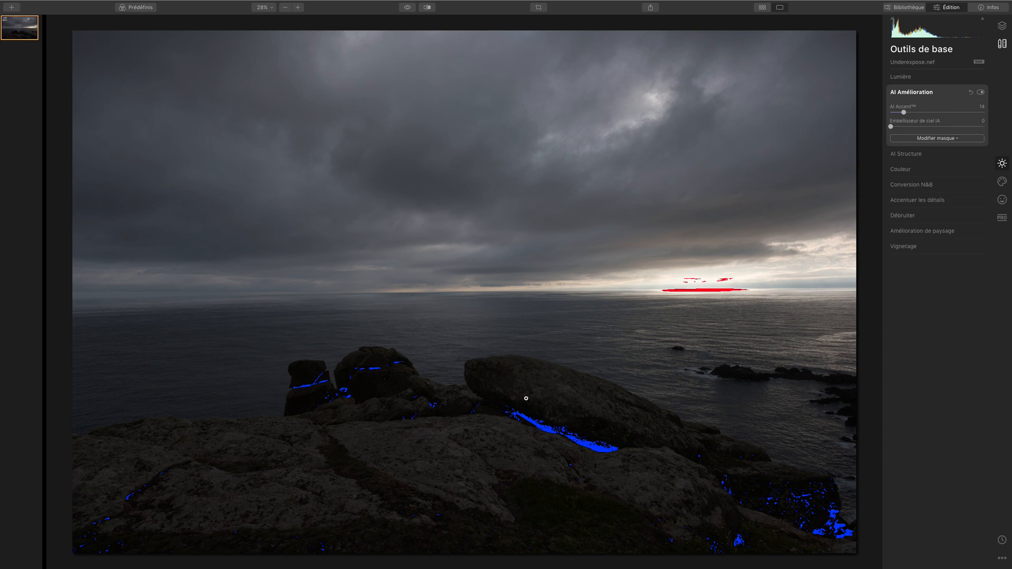
pyautogui.click(947, 112)
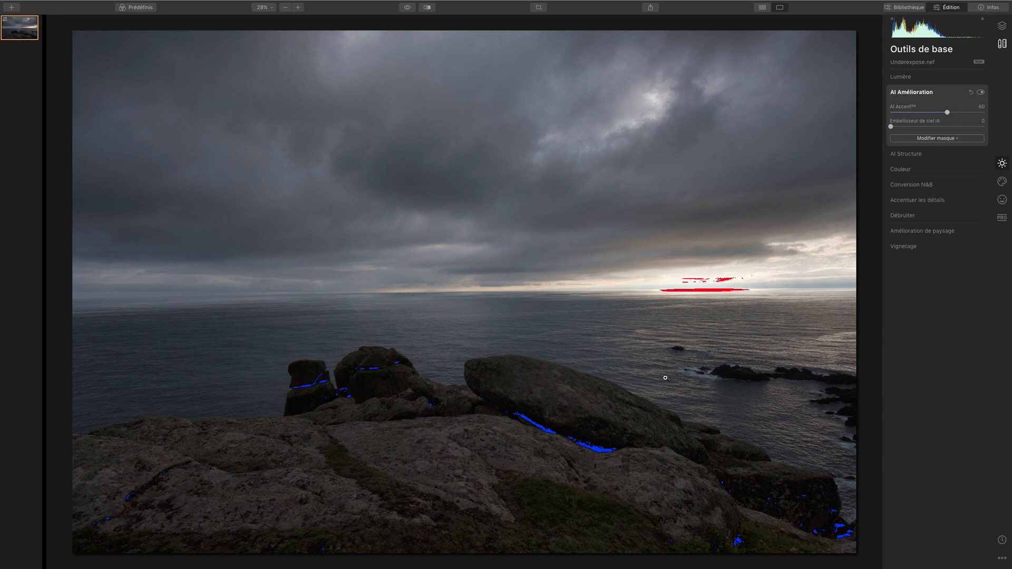
pyautogui.click(983, 114)
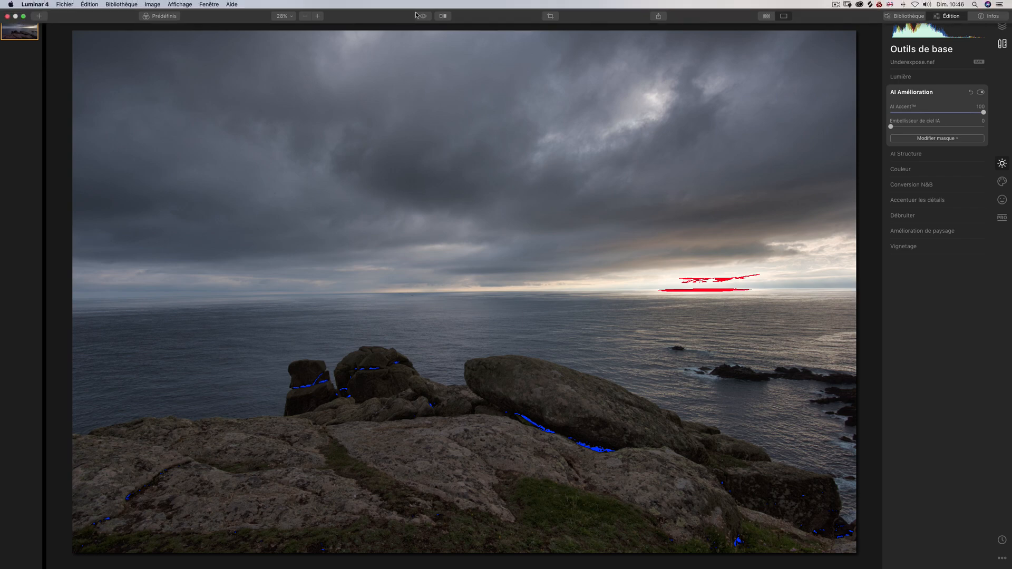
# Compare the photo before and after the AI Accent adjustment
pyautogui.click(426, 18)
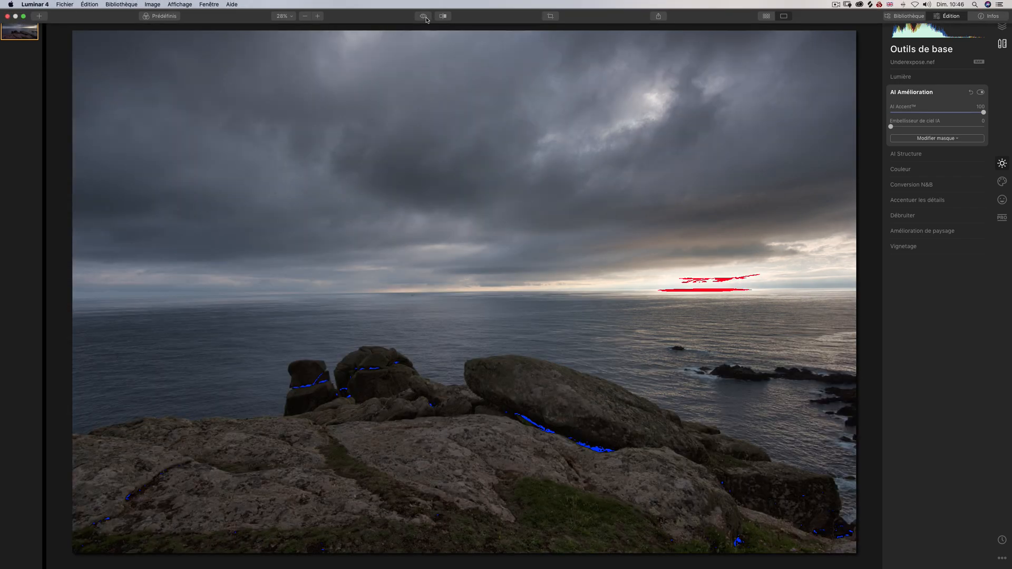
pyautogui.click(425, 17)
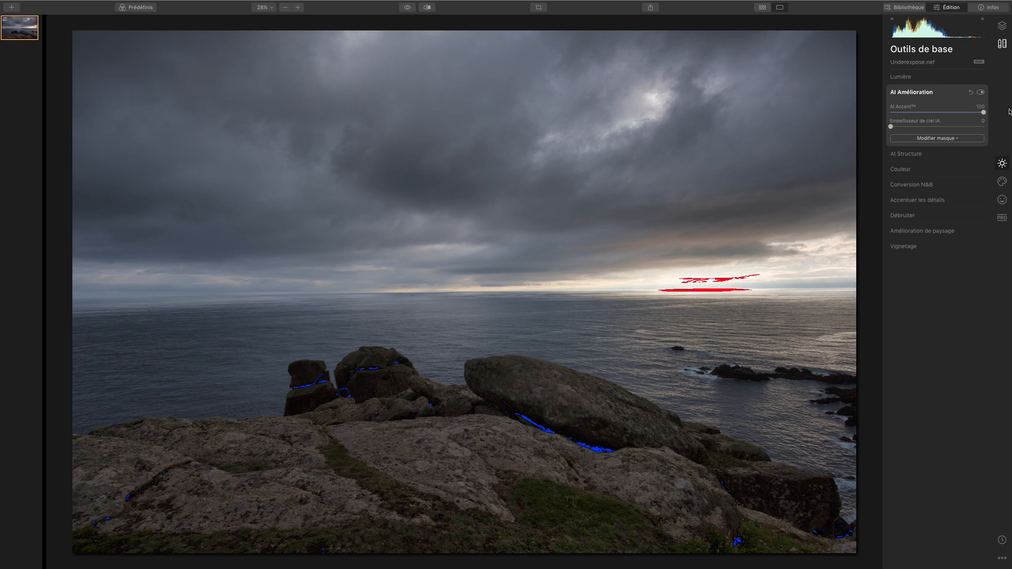
pyautogui.click(980, 93)
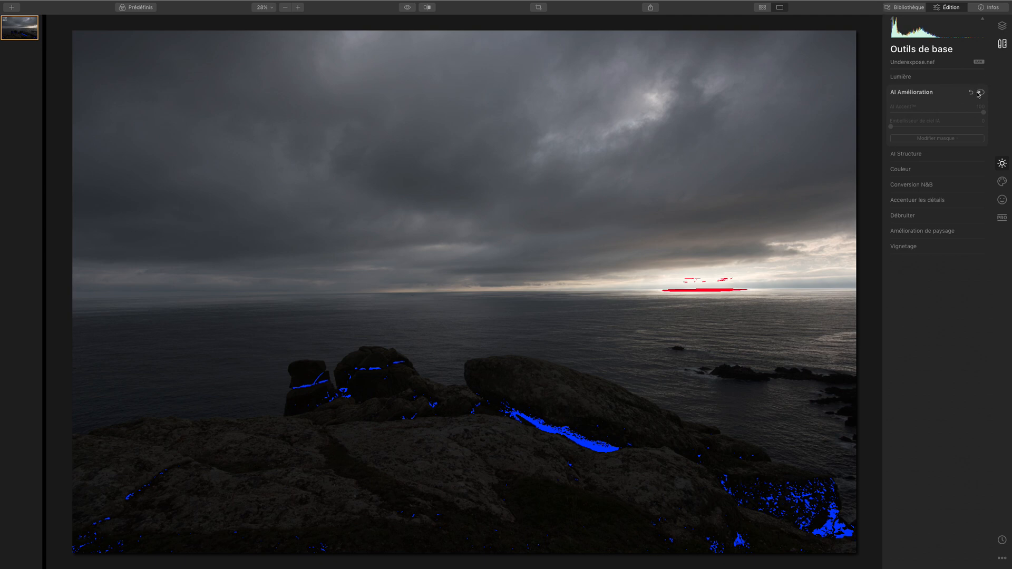
pyautogui.click(980, 93)
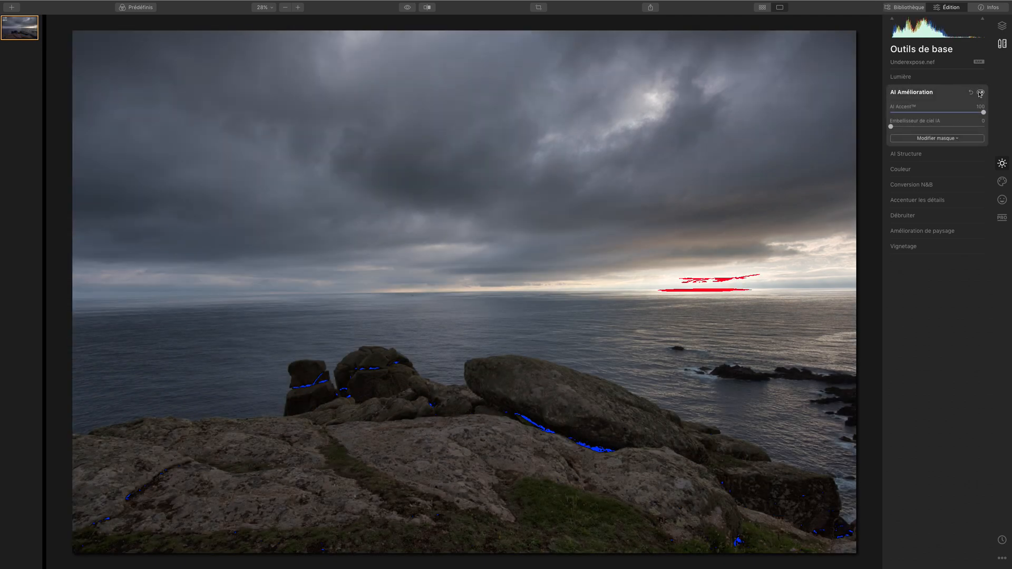
pyautogui.click(979, 92)
pyautogui.click(979, 93)
pyautogui.click(979, 92)
pyautogui.click(980, 93)
# Set Embellisseur de ciel IA to 100 to enhance the cloudy sky
pyautogui.click(920, 126)
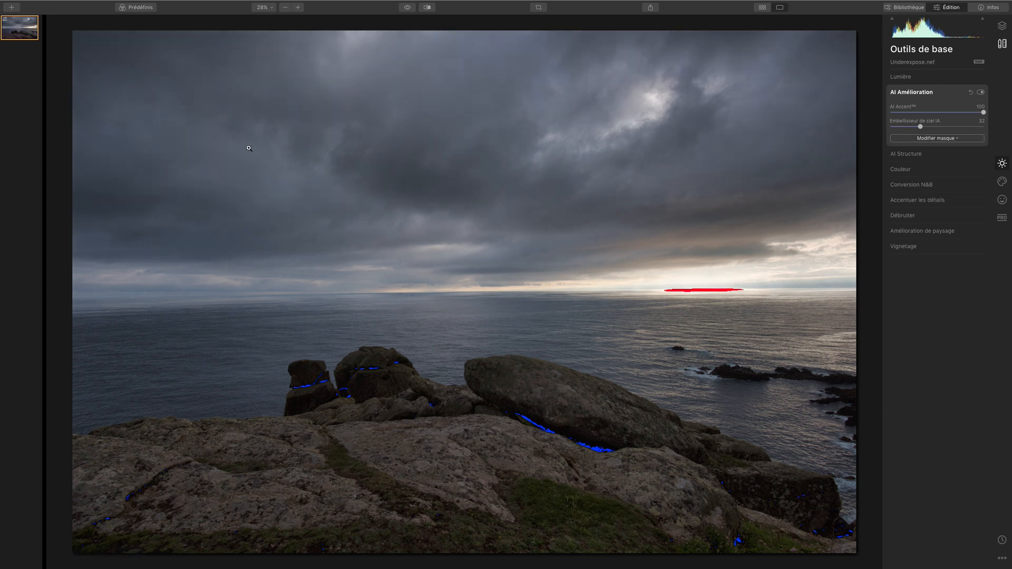
pyautogui.click(901, 127)
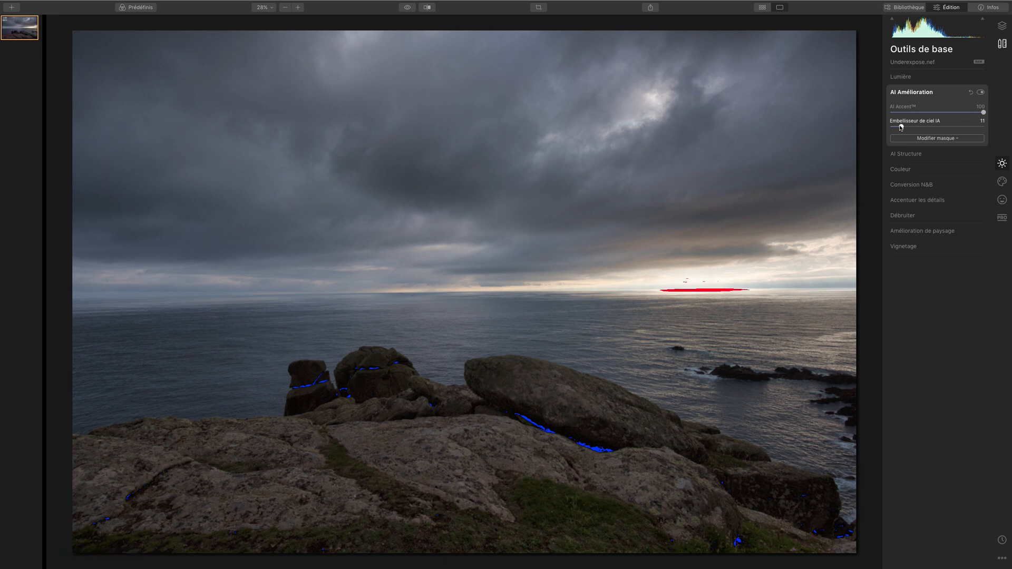
pyautogui.click(981, 127)
pyautogui.moveTo(981, 127); pyautogui.dragTo(991, 130)
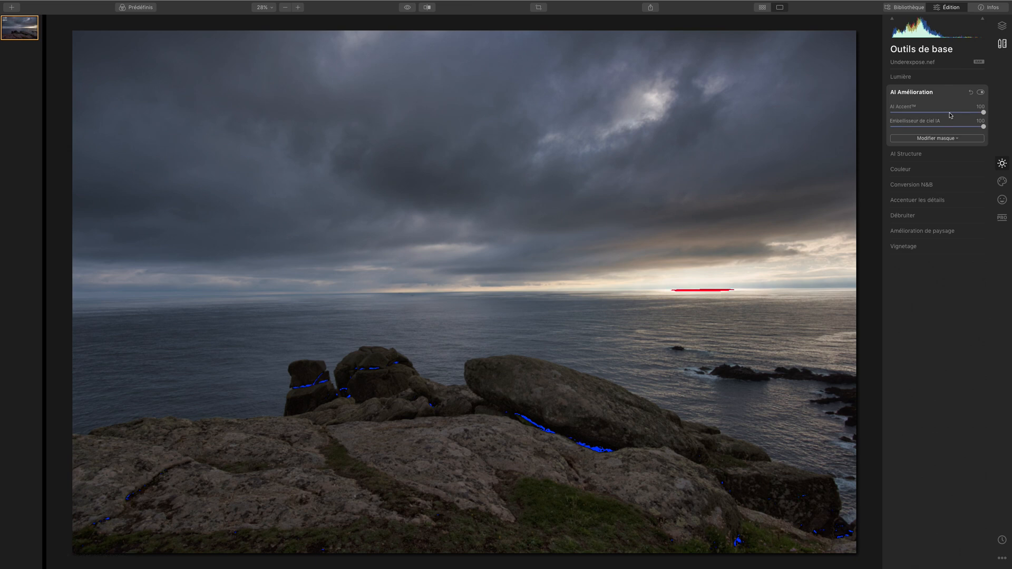
# Compare the photo repeatedly with AI Amélioration off and on, leaving the adjustment enabled
pyautogui.click(980, 92)
pyautogui.click(980, 92)
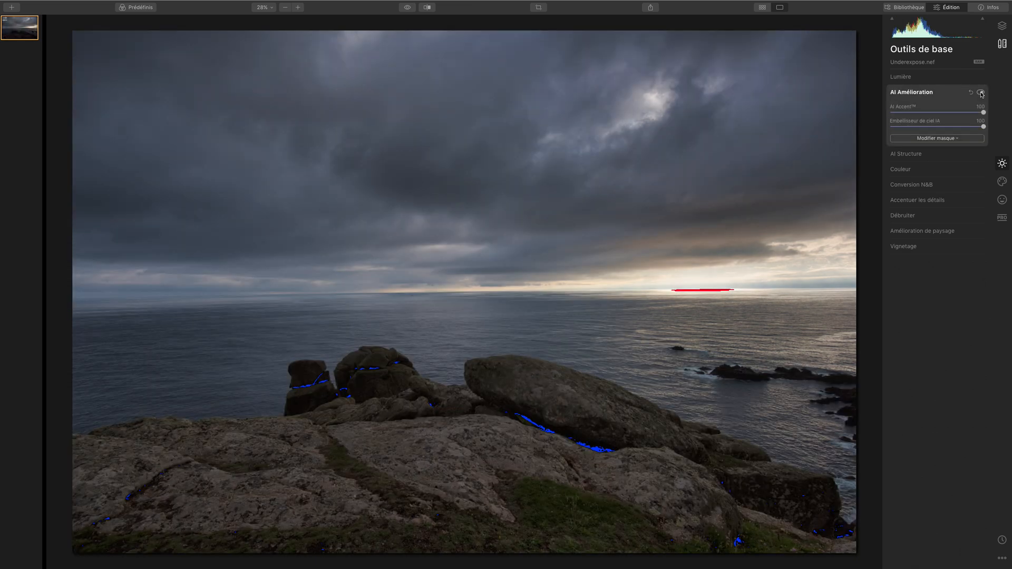
pyautogui.click(980, 93)
pyautogui.click(980, 92)
pyautogui.click(981, 93)
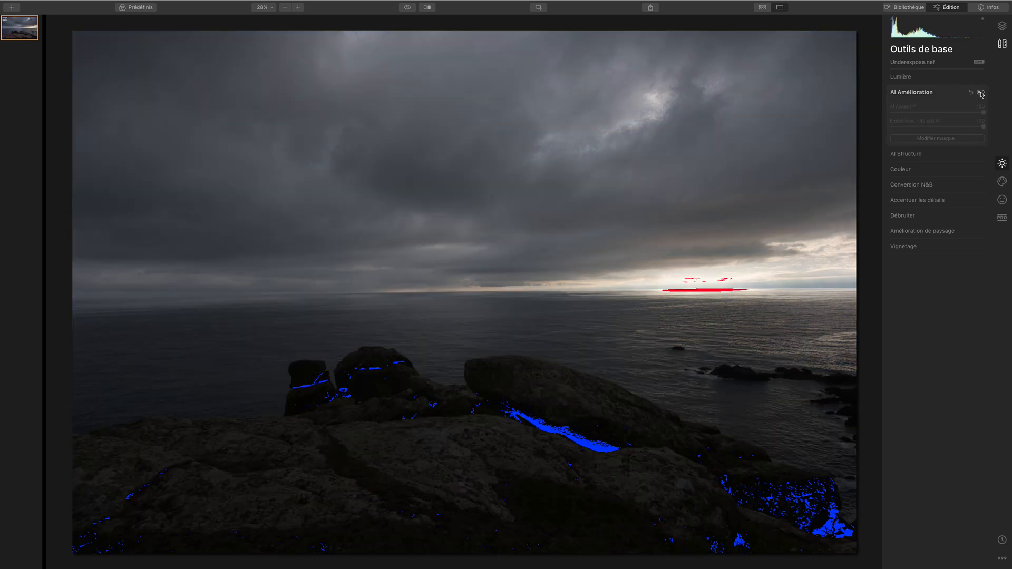
pyautogui.click(980, 92)
pyautogui.click(980, 92)
pyautogui.click(981, 92)
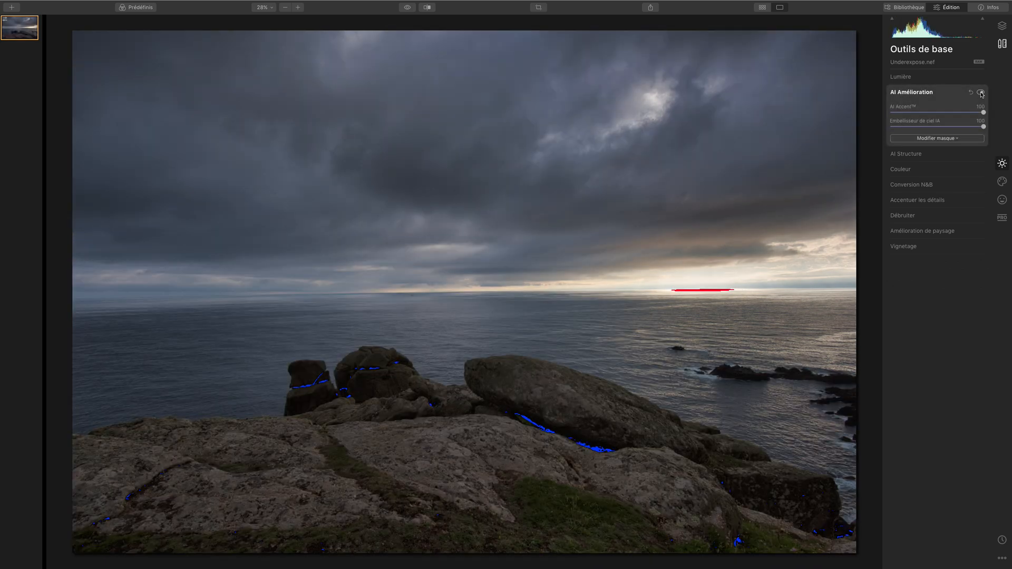
pyautogui.click(981, 92)
pyautogui.click(980, 92)
pyautogui.click(980, 92)
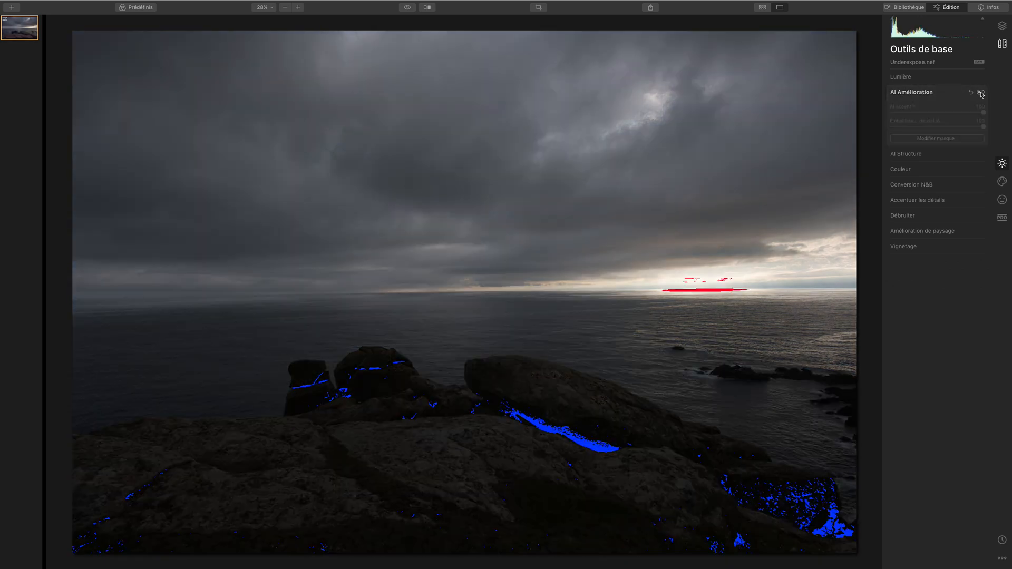
pyautogui.click(980, 92)
pyautogui.click(980, 92)
pyautogui.click(981, 93)
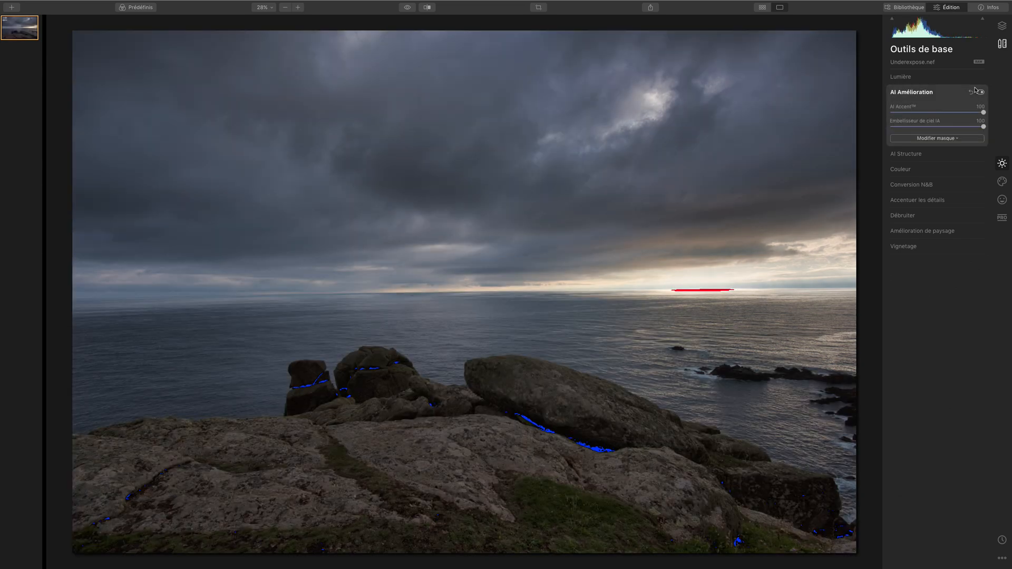
pyautogui.click(979, 92)
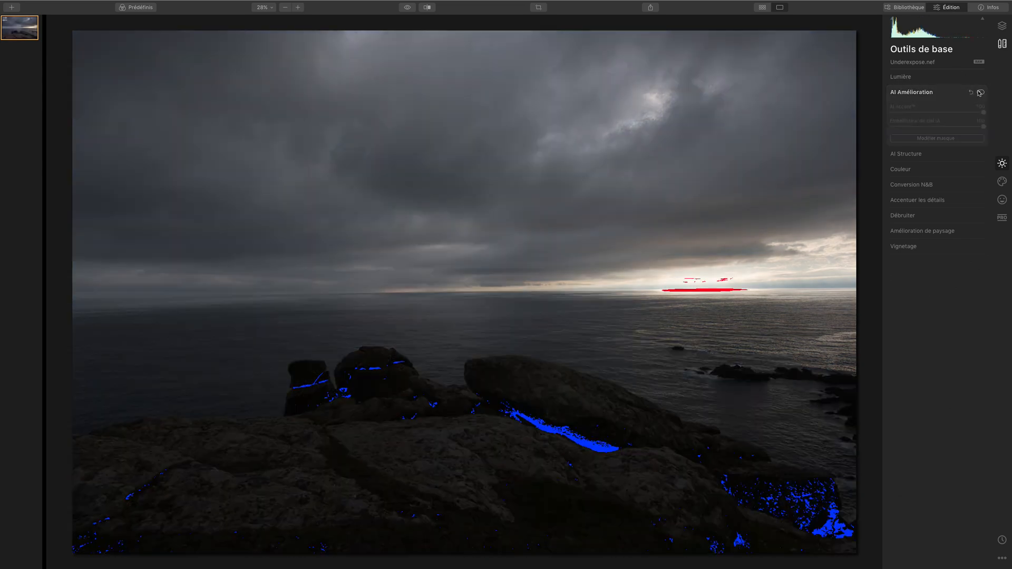
pyautogui.click(980, 92)
pyautogui.click(980, 92)
pyautogui.click(980, 92)
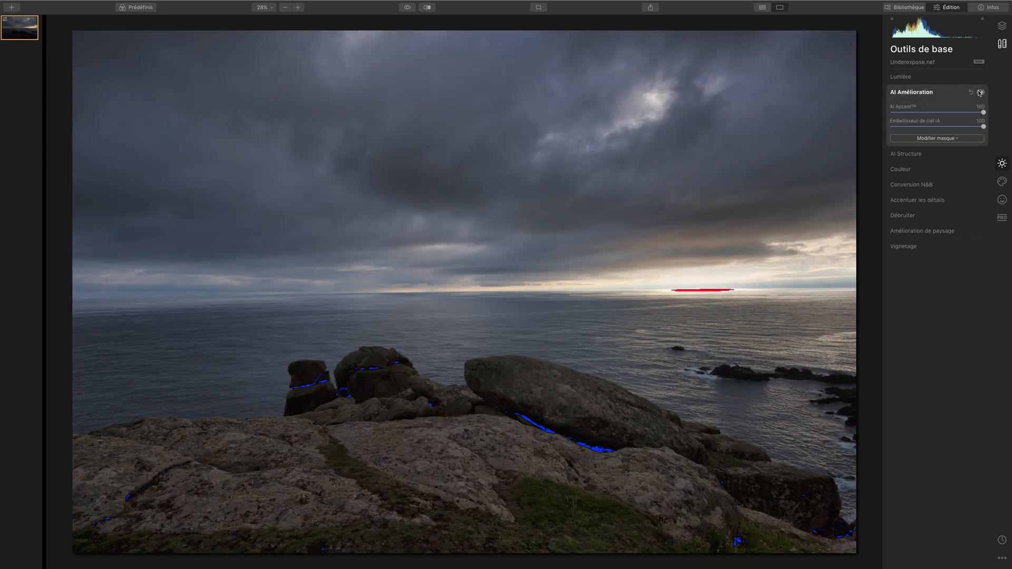
pyautogui.click(980, 93)
pyautogui.click(980, 92)
pyautogui.click(980, 92)
pyautogui.click(980, 92)
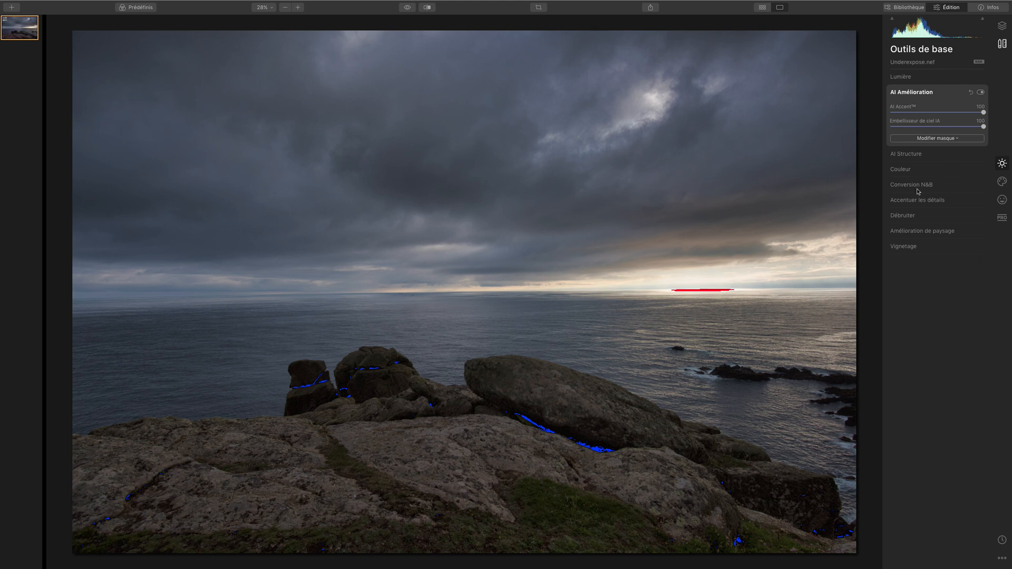
# Try stronger Ombres values in the Lumière adjustments, and settle on 8 to lift the rock shadows slightly
pyautogui.click(904, 77)
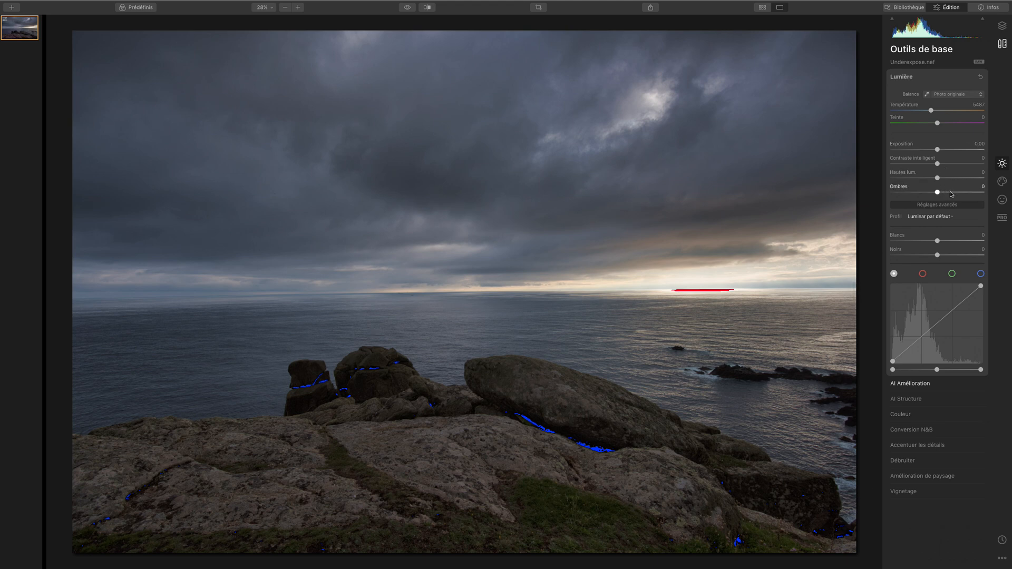
pyautogui.click(948, 193)
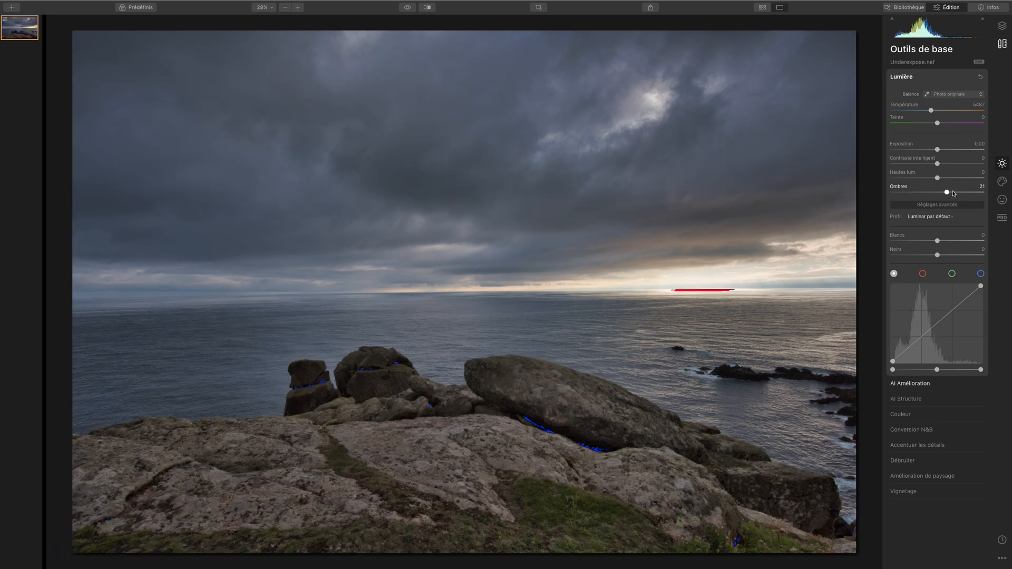
pyautogui.moveTo(953, 194); pyautogui.dragTo(966, 194)
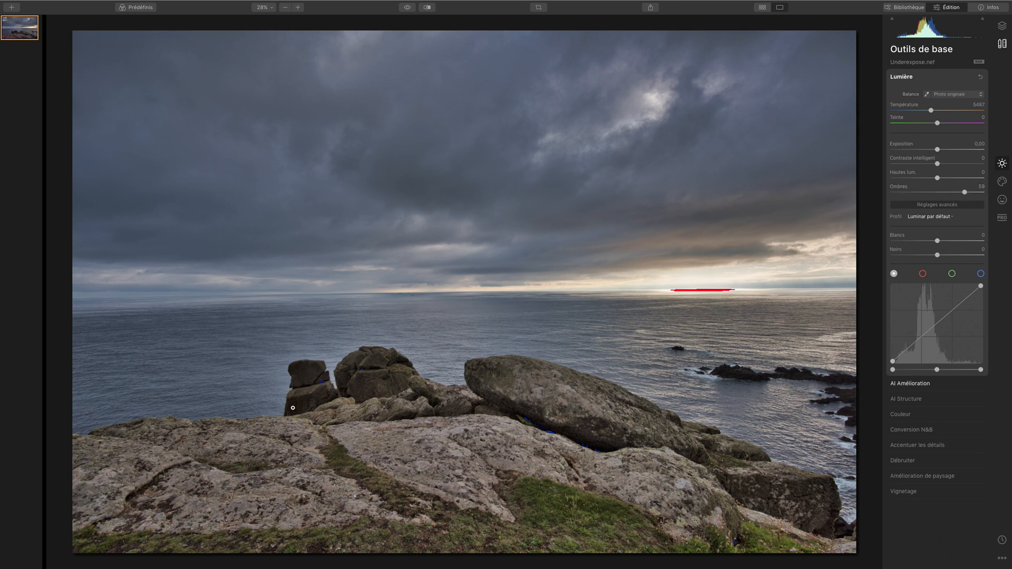
pyautogui.click(942, 193)
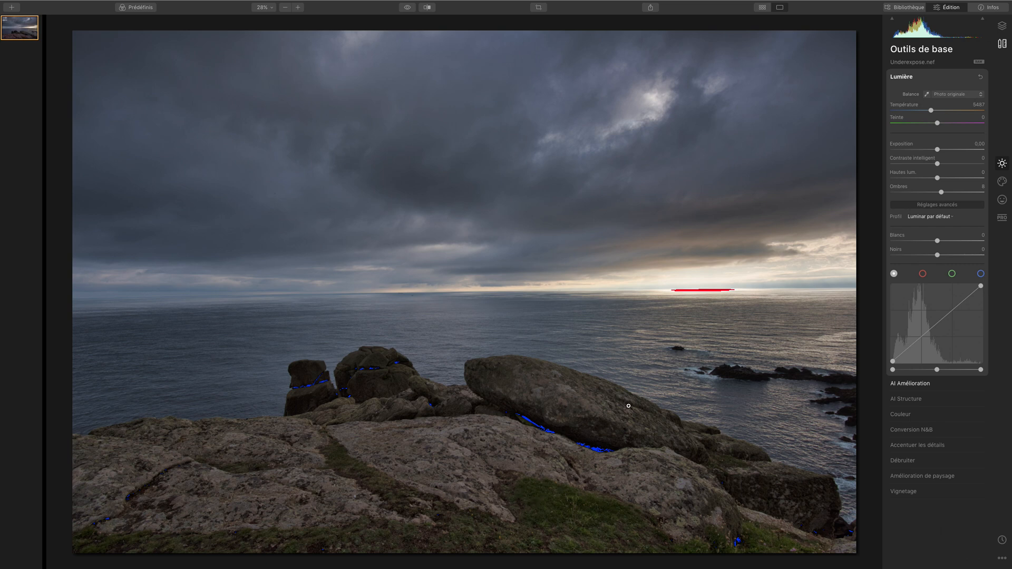
# In the Dégradé réglable adjustment, set the lower zone's Ombres to 100 and Exposition to 42 to brighten the foreground
pyautogui.click(1002, 218)
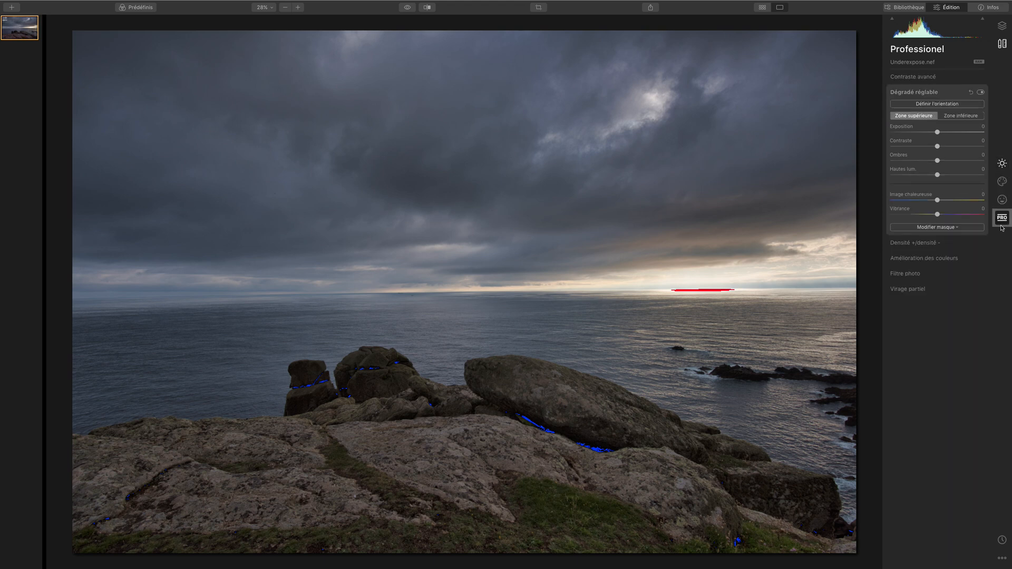
pyautogui.click(961, 116)
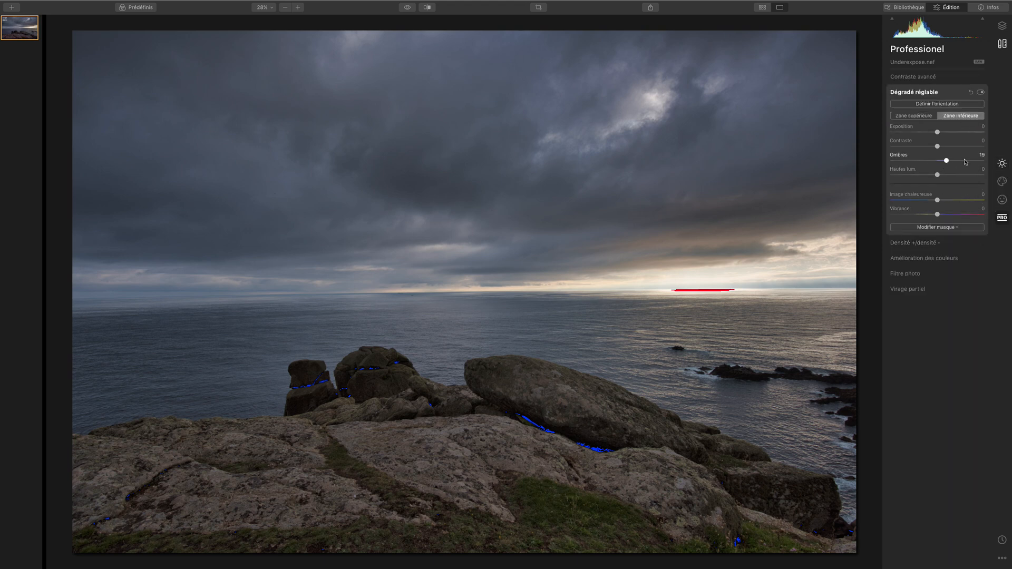
pyautogui.moveTo(937, 161); pyautogui.dragTo(984, 161)
pyautogui.moveTo(937, 132); pyautogui.dragTo(945, 134)
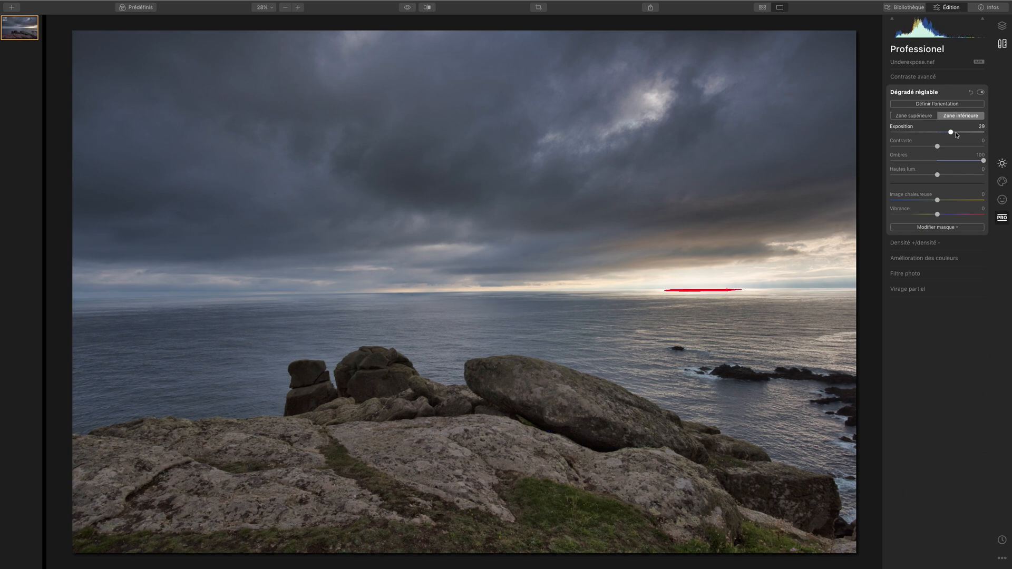
pyautogui.moveTo(953, 134); pyautogui.dragTo(957, 132)
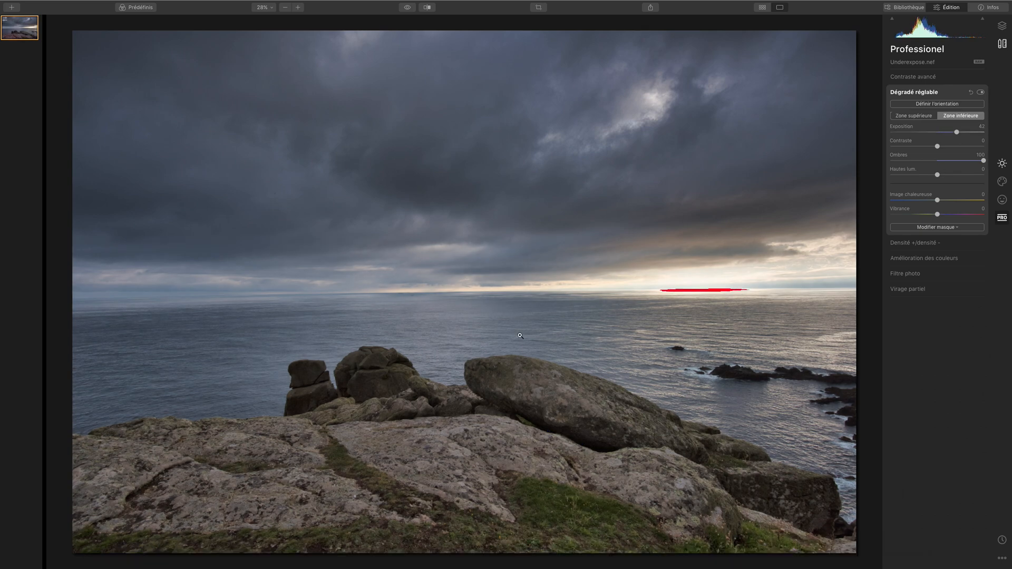
# Start a brush mask for Dégradé réglable with brush size 52, and compare the adjustment off and on
pyautogui.click(941, 228)
pyautogui.click(930, 240)
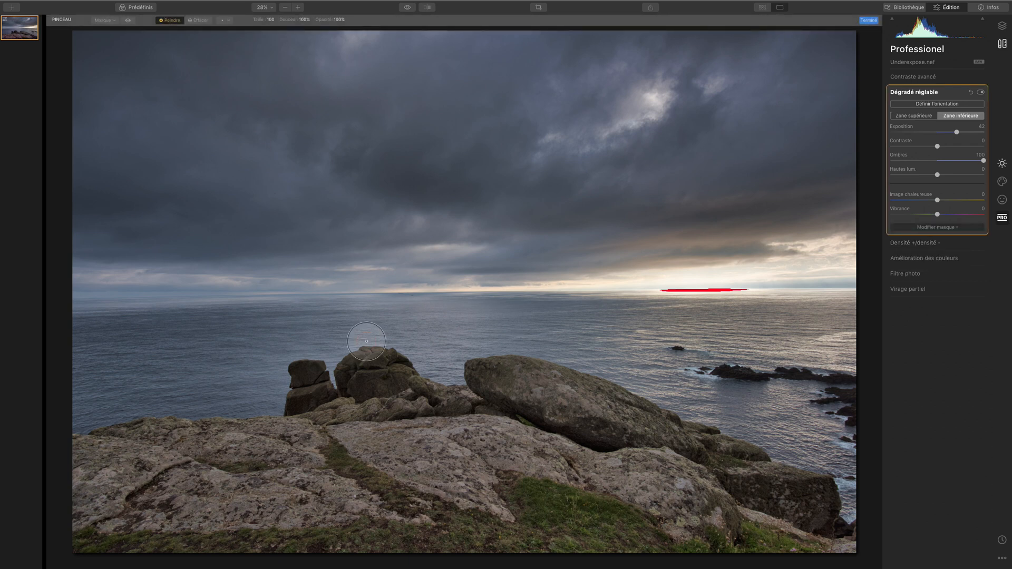
pyautogui.press('[')
pyautogui.press('[')
pyautogui.press('[')
pyautogui.press('[')
pyautogui.press('[')
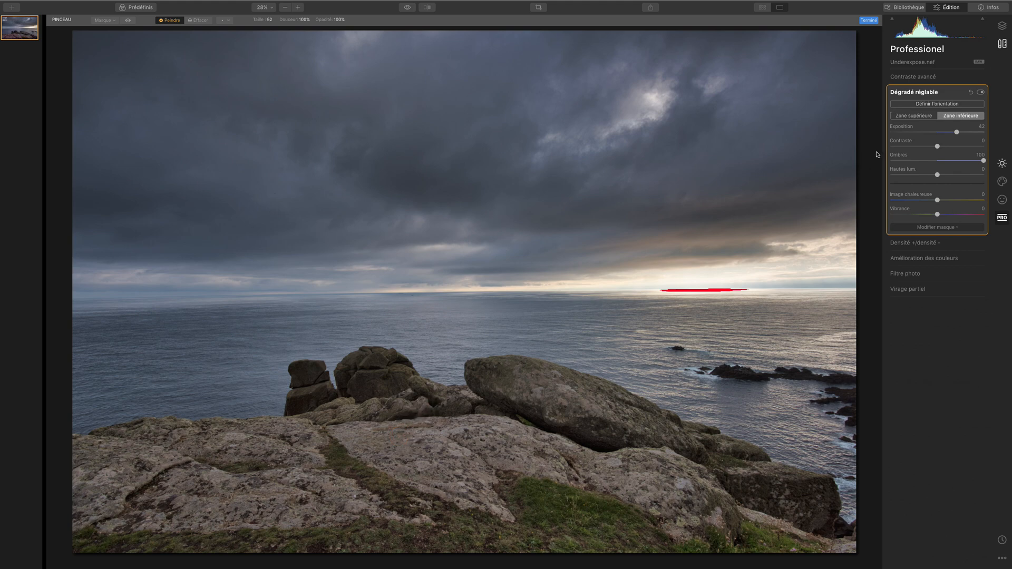
pyautogui.click(982, 93)
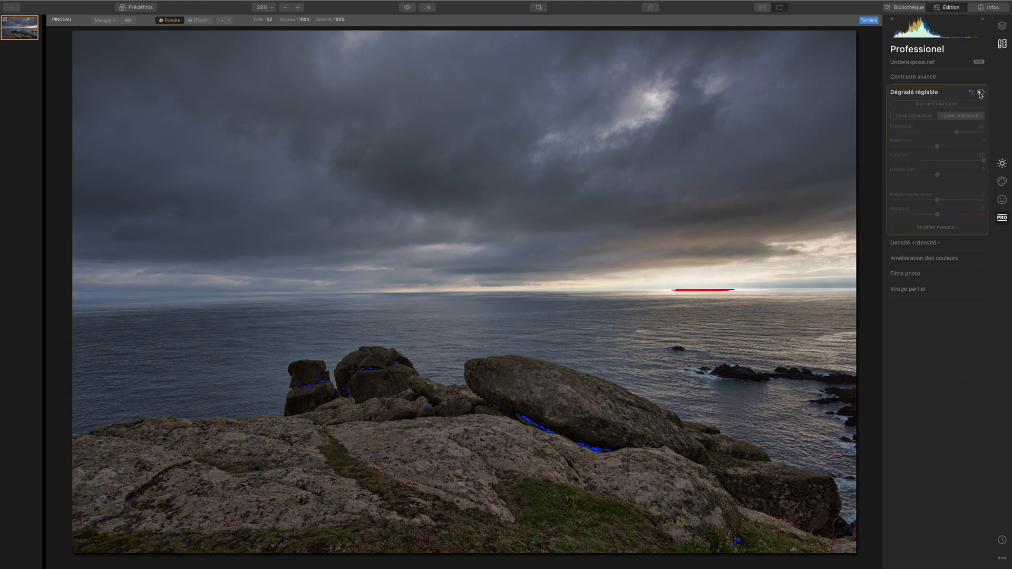
pyautogui.click(980, 92)
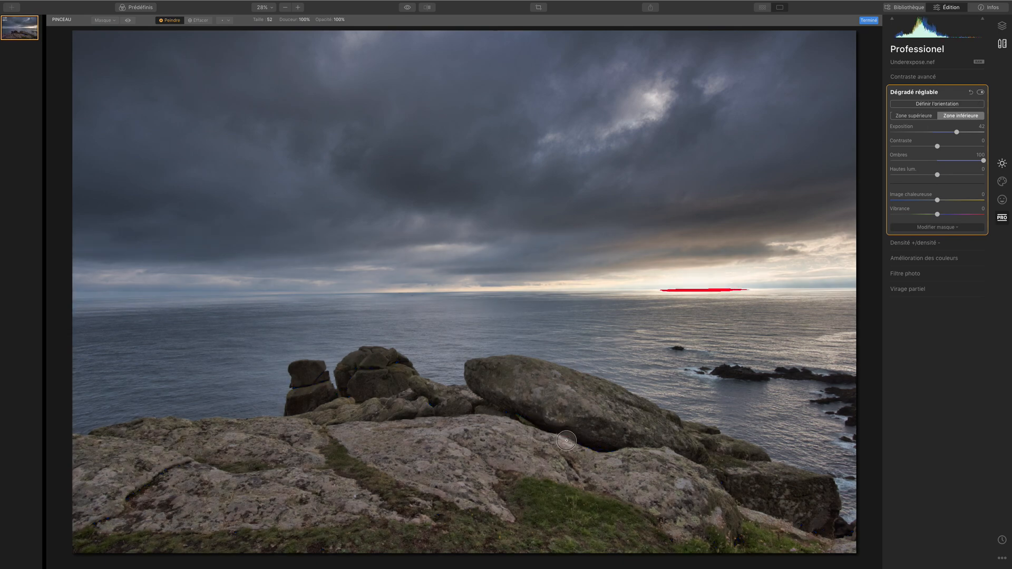
# Paint the mask over the clipped shadows between the rocks and in the foreground, using a smaller brush for the last areas
pyautogui.click(560, 439)
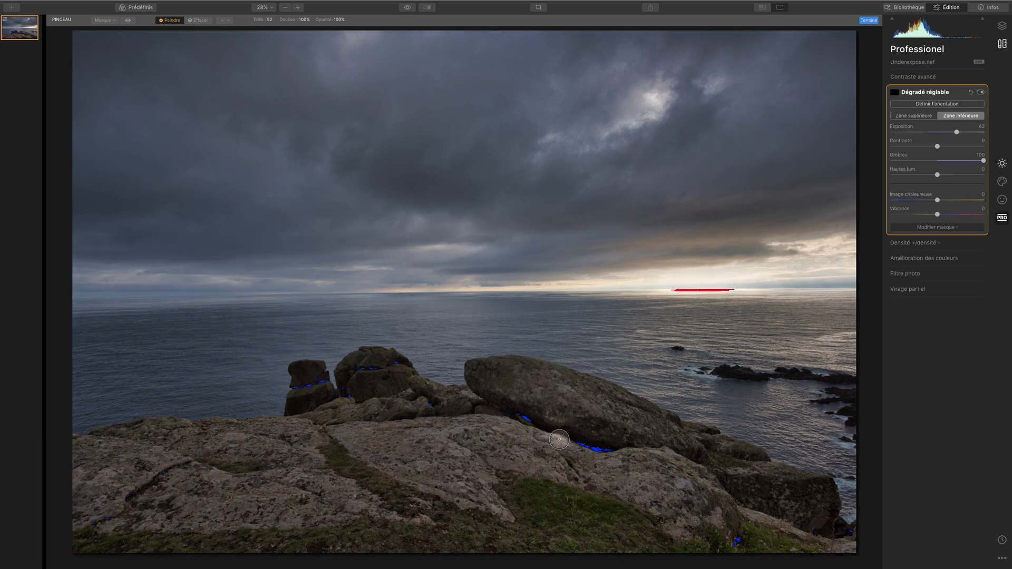
pyautogui.moveTo(598, 446)
pyautogui.mouseDown()
pyautogui.moveTo(506, 410)
pyautogui.moveTo(536, 423)
pyautogui.mouseUp()
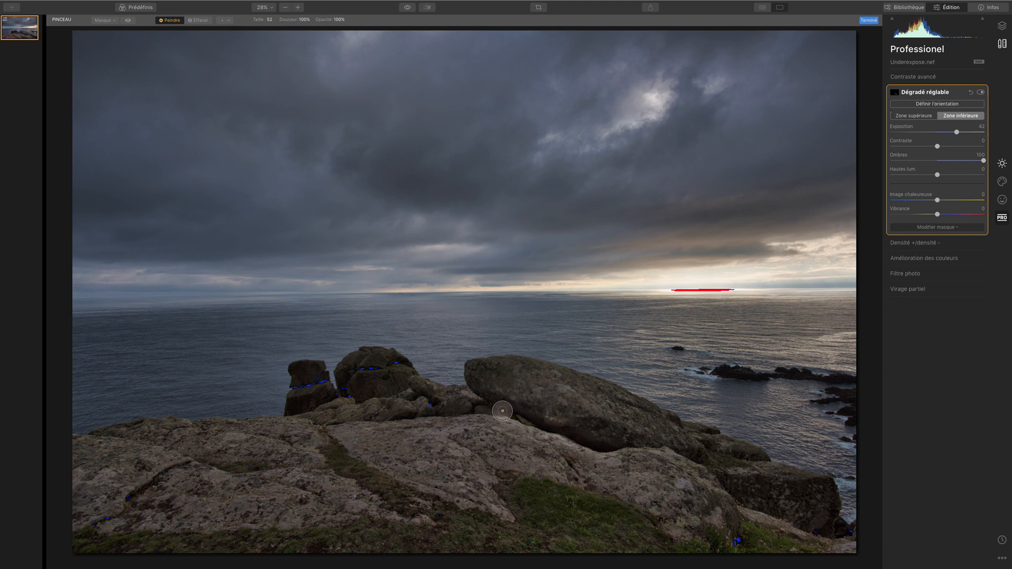
pyautogui.moveTo(330, 547); pyautogui.dragTo(317, 547)
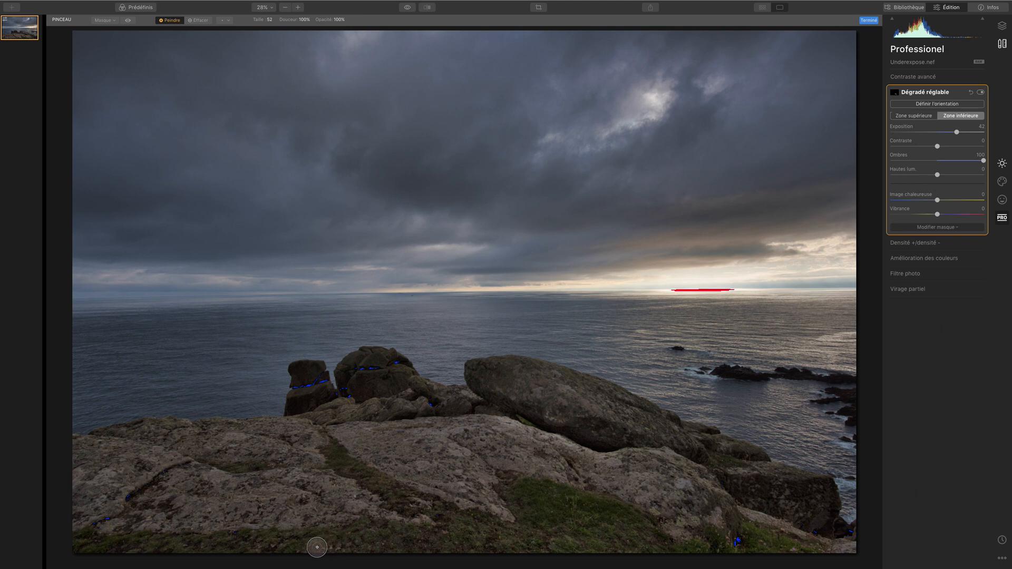
pyautogui.moveTo(735, 543)
pyautogui.mouseDown()
pyautogui.moveTo(764, 515)
pyautogui.moveTo(808, 498)
pyautogui.mouseUp()
pyautogui.scroll(-5, 364, 376)
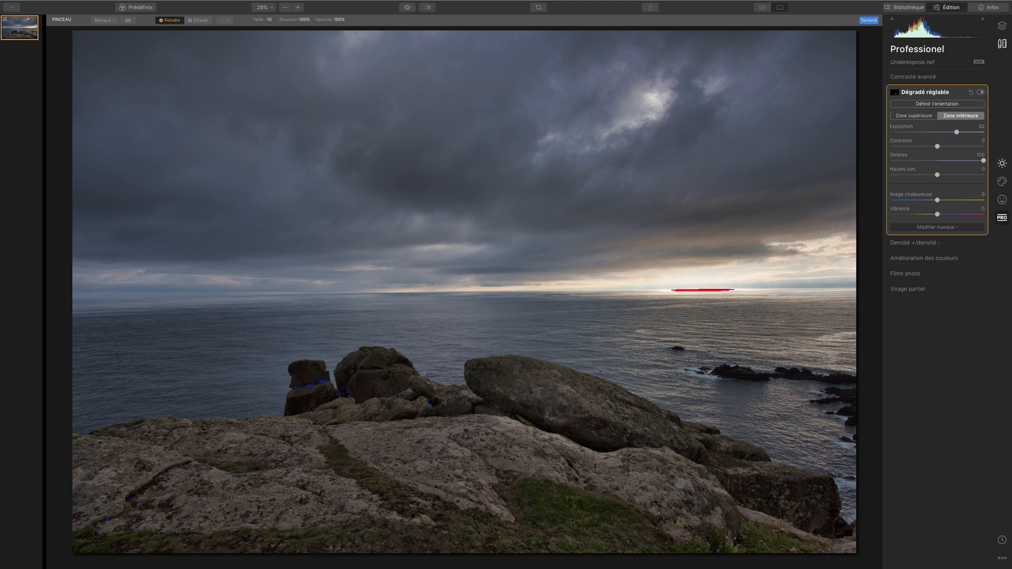
pyautogui.moveTo(339, 401)
pyautogui.mouseDown()
pyautogui.moveTo(314, 381)
pyautogui.moveTo(324, 387)
pyautogui.moveTo(160, 474)
pyautogui.moveTo(95, 525)
pyautogui.mouseUp()
# Finish the mask and add a midtone point to the Lumière tone curve, lowering it slightly to recover the clipped horizon highlights
pyautogui.click(1002, 164)
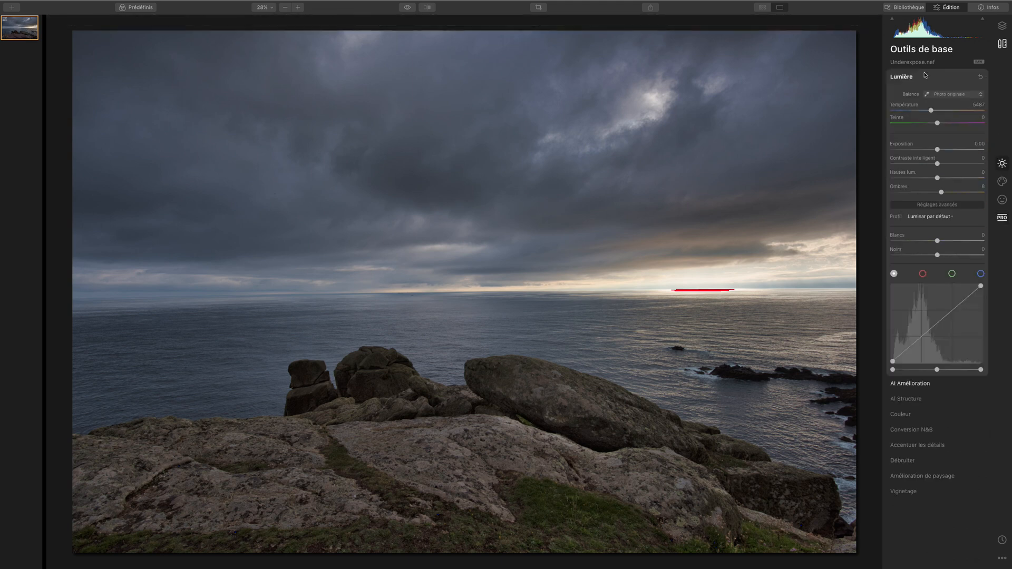
pyautogui.click(919, 76)
pyautogui.click(901, 77)
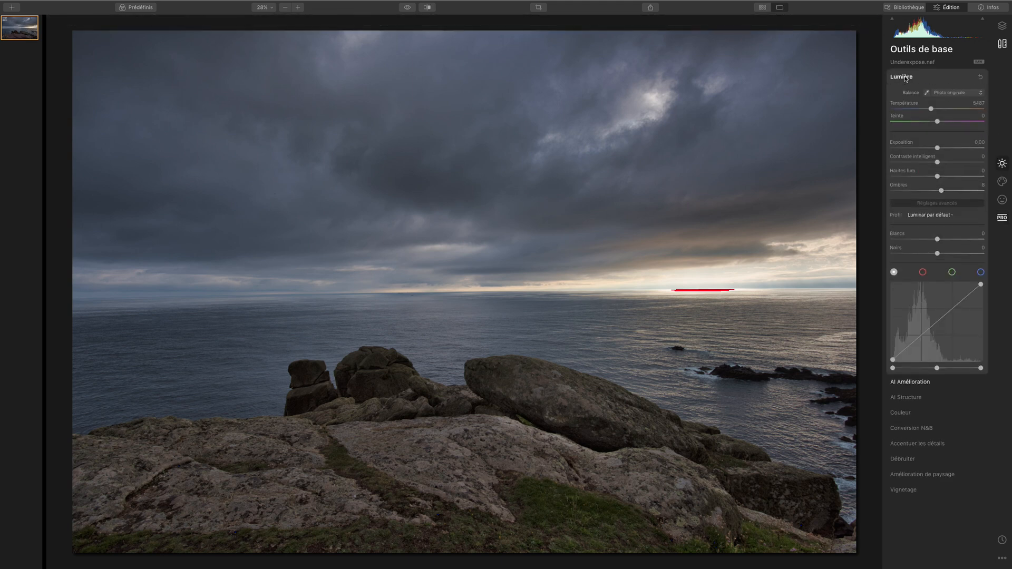
pyautogui.click(936, 326)
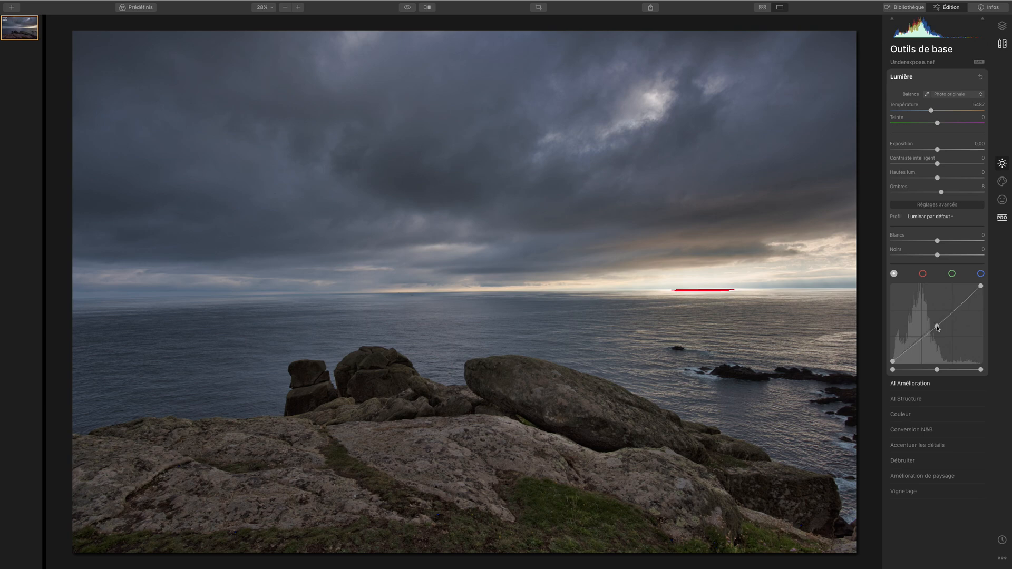
pyautogui.moveTo(936, 327); pyautogui.dragTo(940, 330)
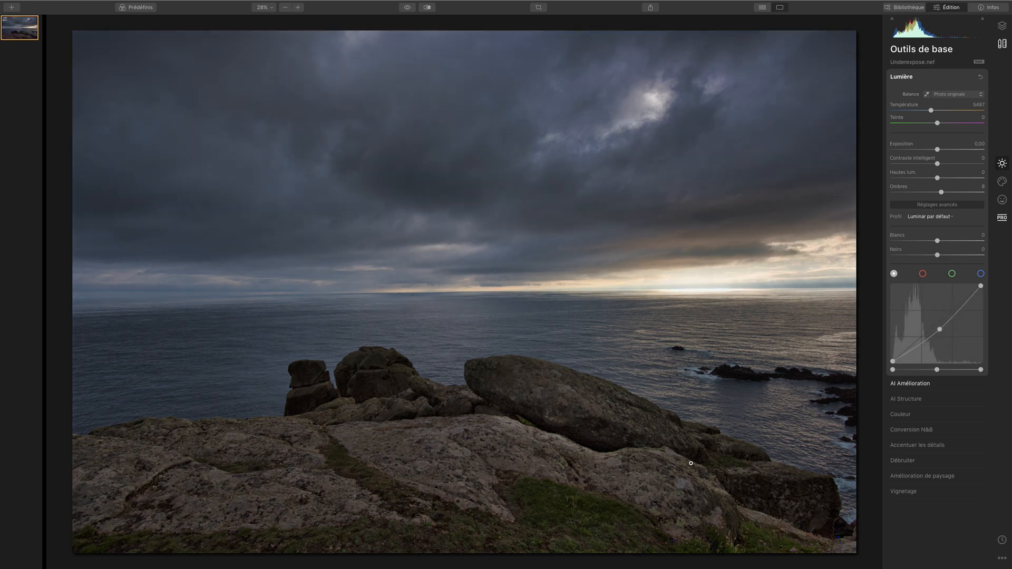
pyautogui.moveTo(939, 330); pyautogui.dragTo(939, 327)
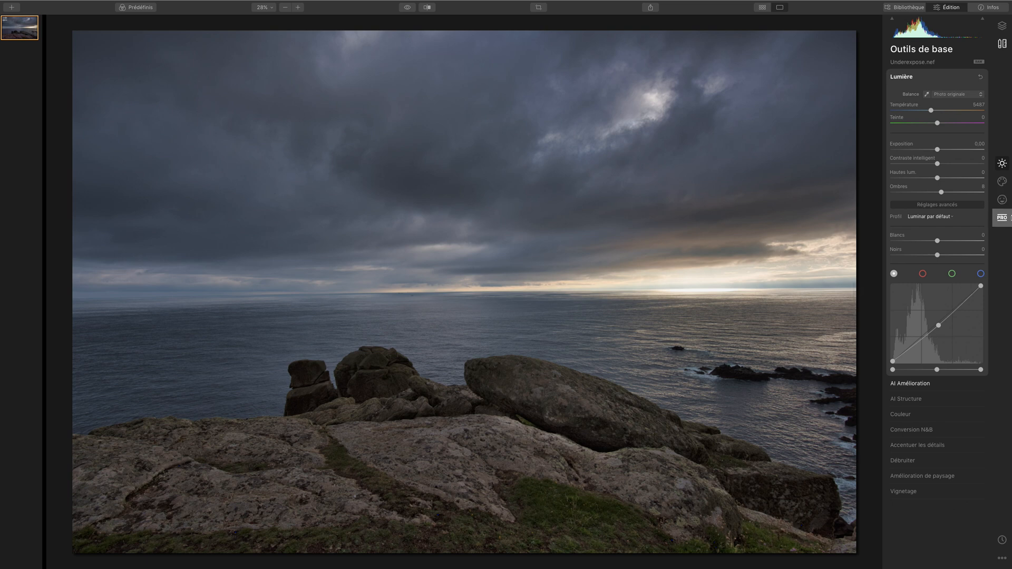
# Reopen the Dégradé réglable mask for brush editing
pyautogui.click(1002, 217)
pyautogui.click(931, 227)
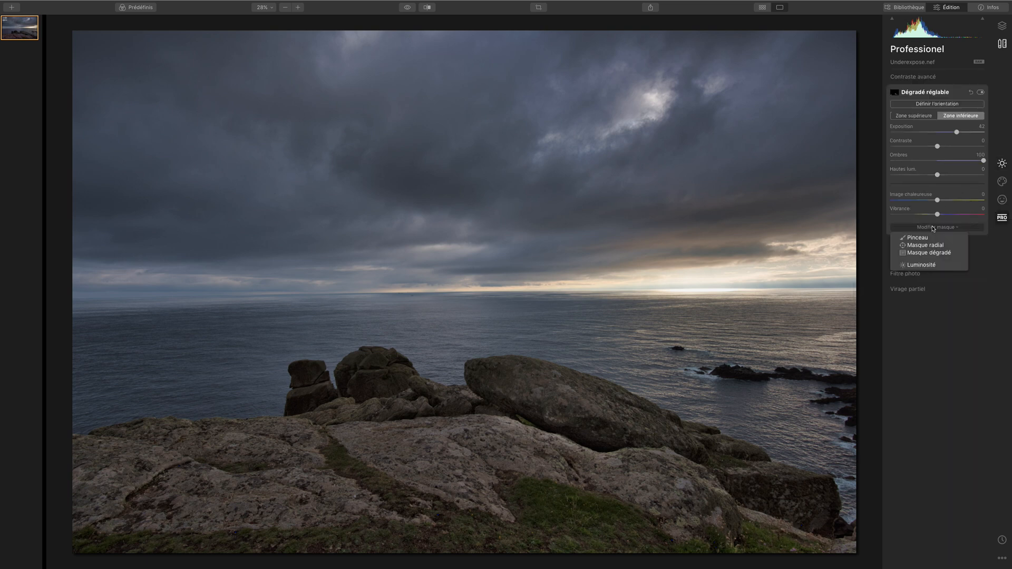
pyautogui.click(914, 241)
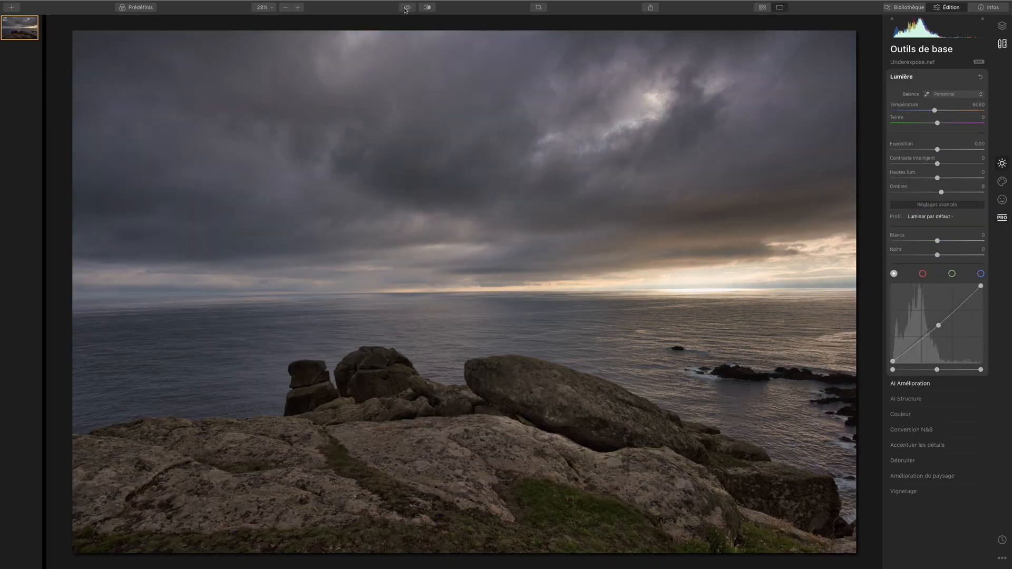
# Compare the edited seascape repeatedly with the original photo
pyautogui.click(404, 10)
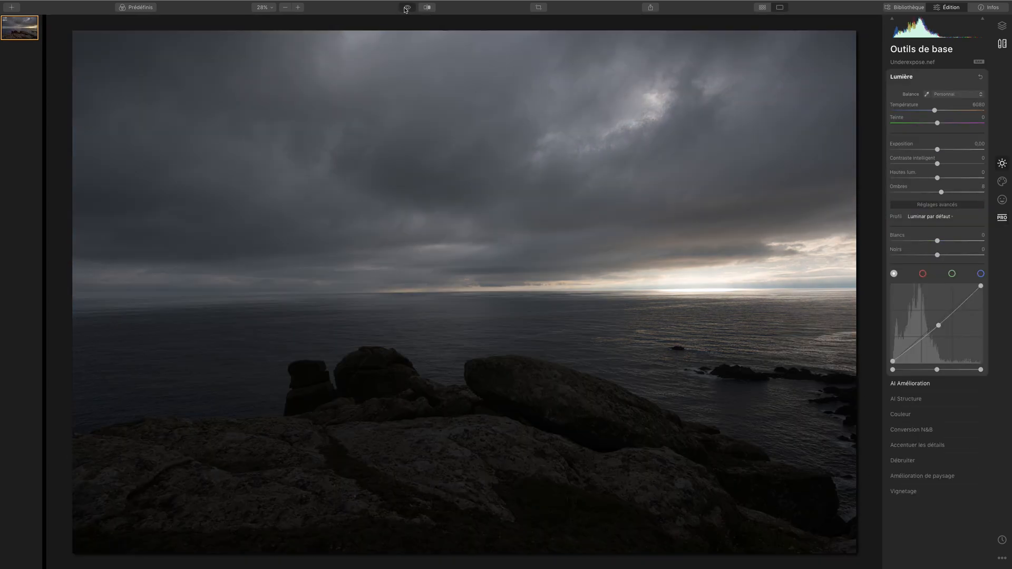
pyautogui.click(405, 9)
pyautogui.click(407, 10)
pyautogui.click(407, 8)
pyautogui.click(407, 8)
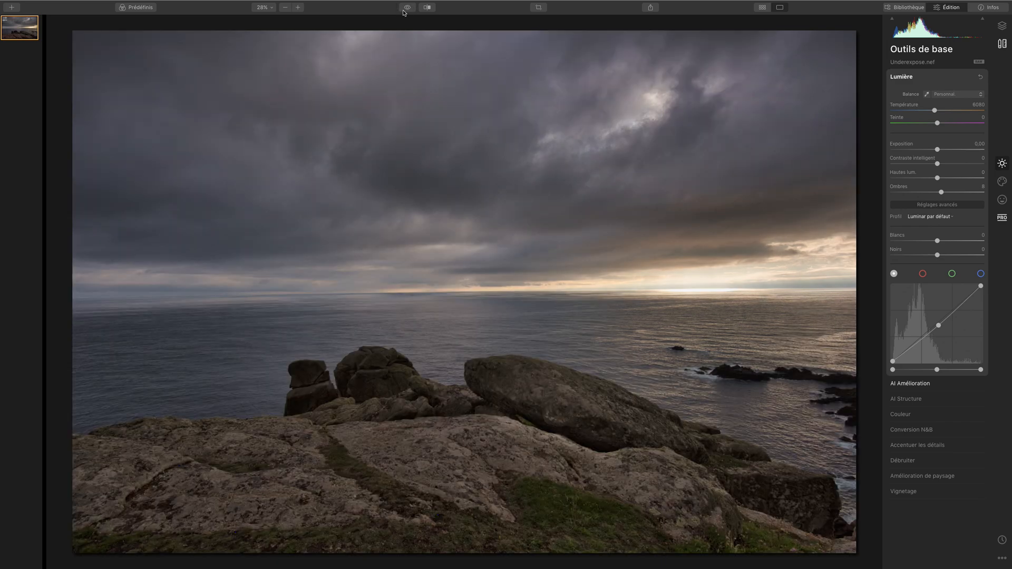
pyautogui.click(407, 10)
pyautogui.click(407, 9)
# In the advanced Couleur settings, reduce the purple saturation and set the magenta Saturation to -53
pyautogui.click(906, 416)
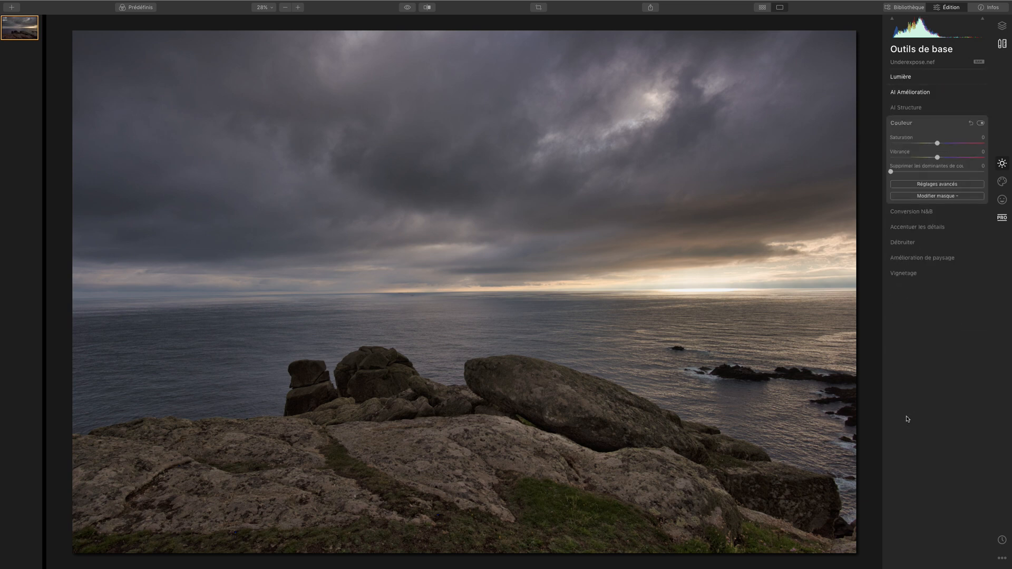
pyautogui.click(926, 184)
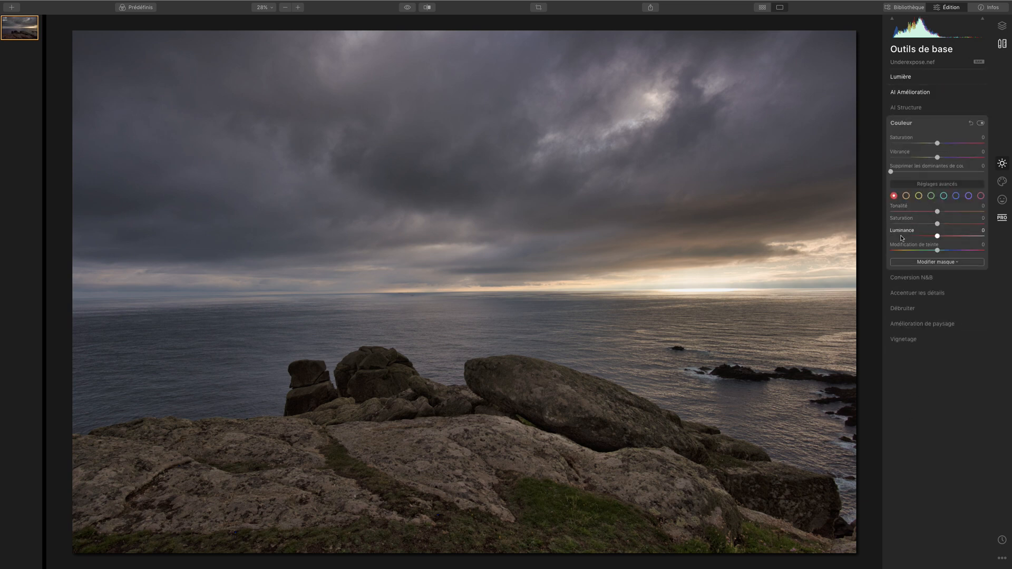
pyautogui.click(968, 197)
pyautogui.moveTo(937, 237)
pyautogui.mouseDown()
pyautogui.moveTo(899, 235)
pyautogui.moveTo(929, 237)
pyautogui.moveTo(936, 225)
pyautogui.moveTo(925, 223)
pyautogui.mouseUp()
pyautogui.doubleClick(929, 237)
pyautogui.click(980, 196)
pyautogui.moveTo(937, 236); pyautogui.dragTo(920, 224)
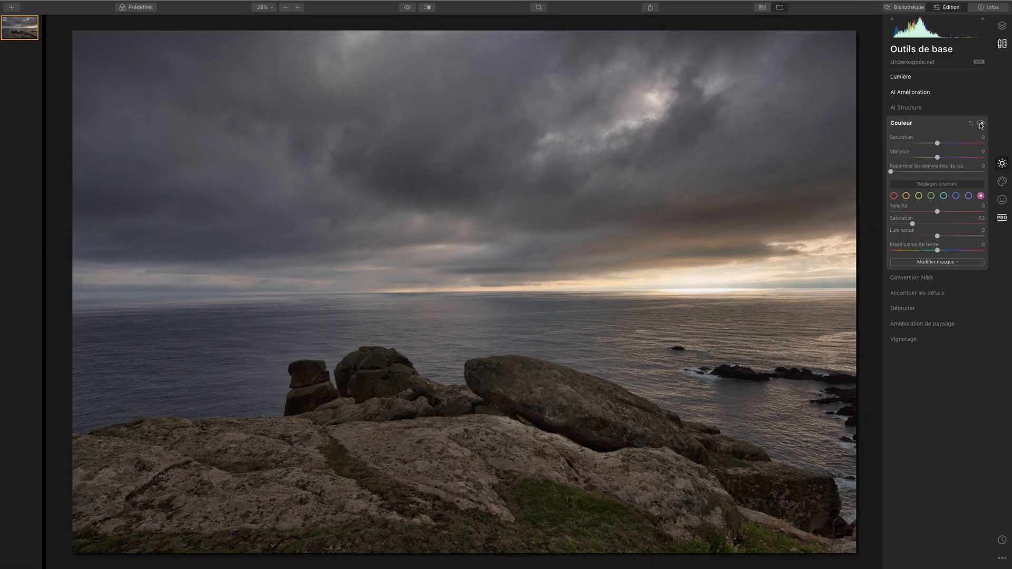
# Compare the photo repeatedly with Couleur off and on, leaving it enabled, and check the whole edit against the original
pyautogui.click(980, 124)
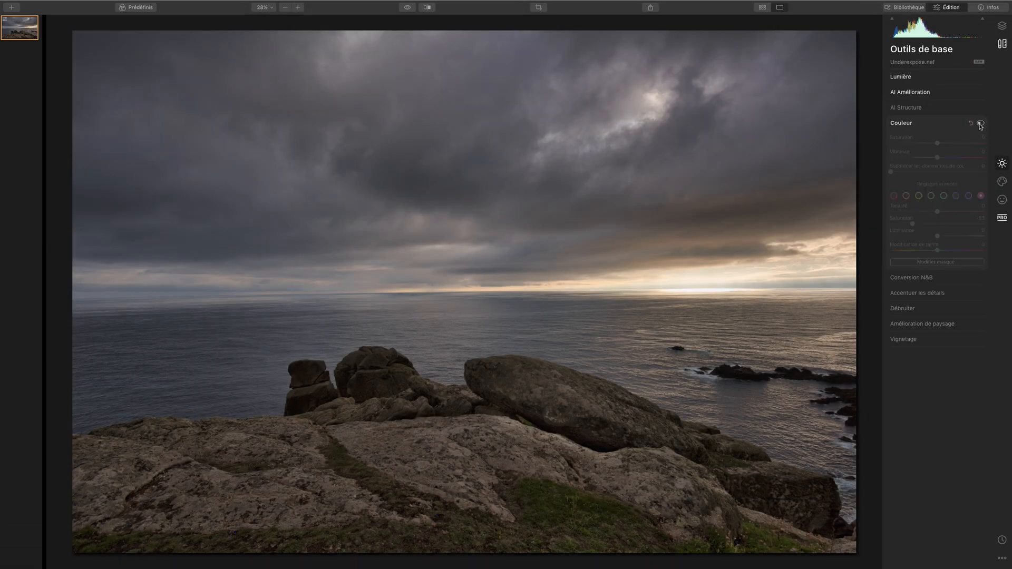
pyautogui.click(980, 124)
pyautogui.click(981, 125)
pyautogui.click(981, 124)
pyautogui.click(981, 125)
pyautogui.click(980, 124)
pyautogui.click(981, 124)
pyautogui.click(980, 124)
pyautogui.click(981, 124)
pyautogui.click(980, 123)
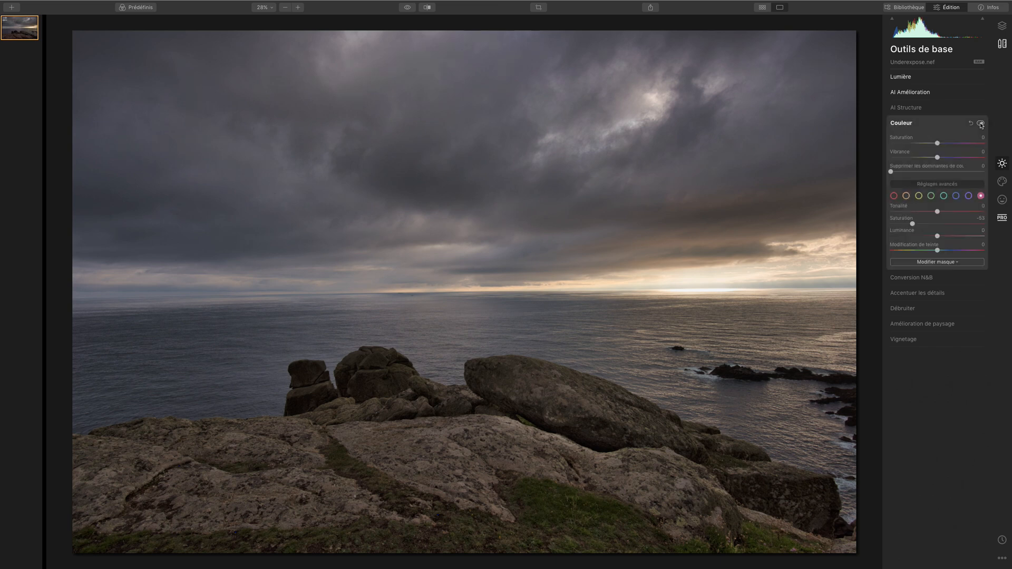
pyautogui.click(902, 77)
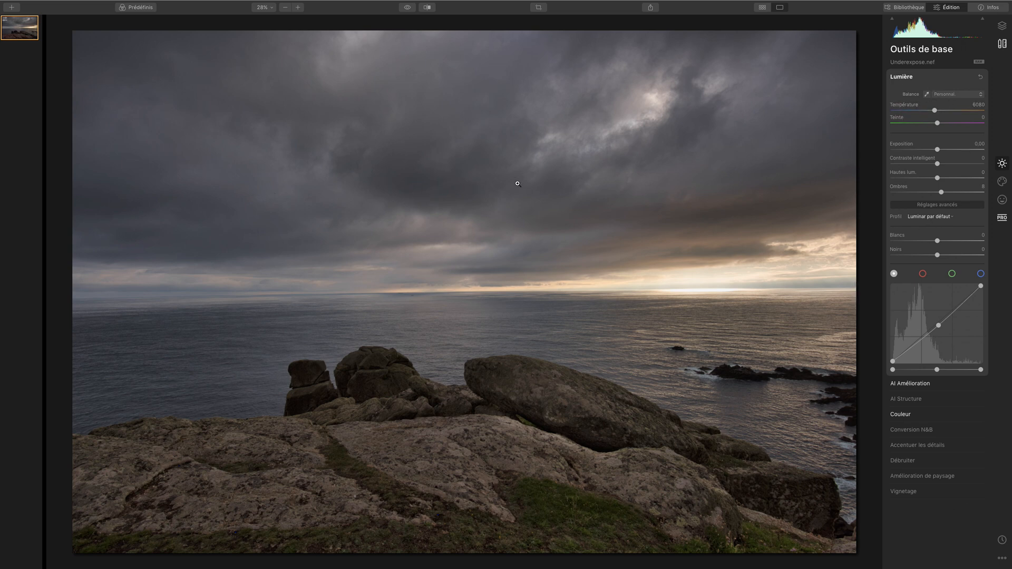
pyautogui.moveTo(408, 8); pyautogui.dragTo(406, 13)
# Create a stamped layer (calque analogue) of the edited photo and add a new adjustment layer above it
pyautogui.click(1002, 25)
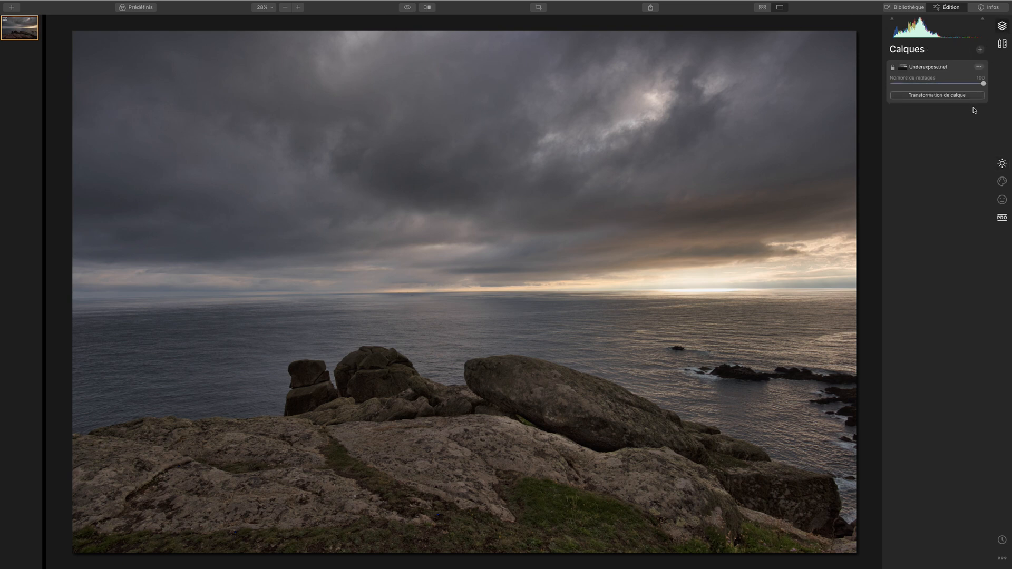
pyautogui.click(980, 50)
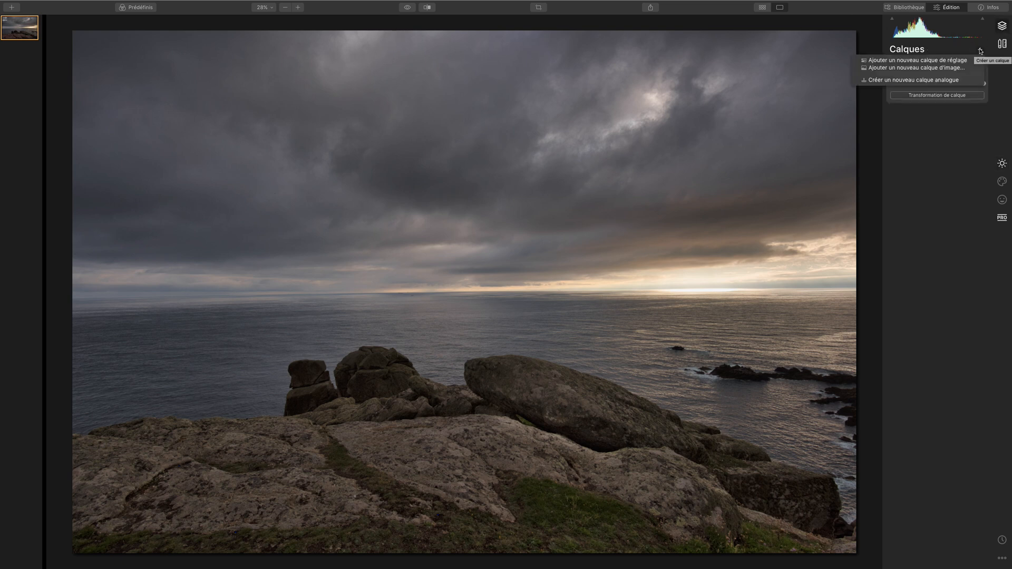
pyautogui.click(950, 82)
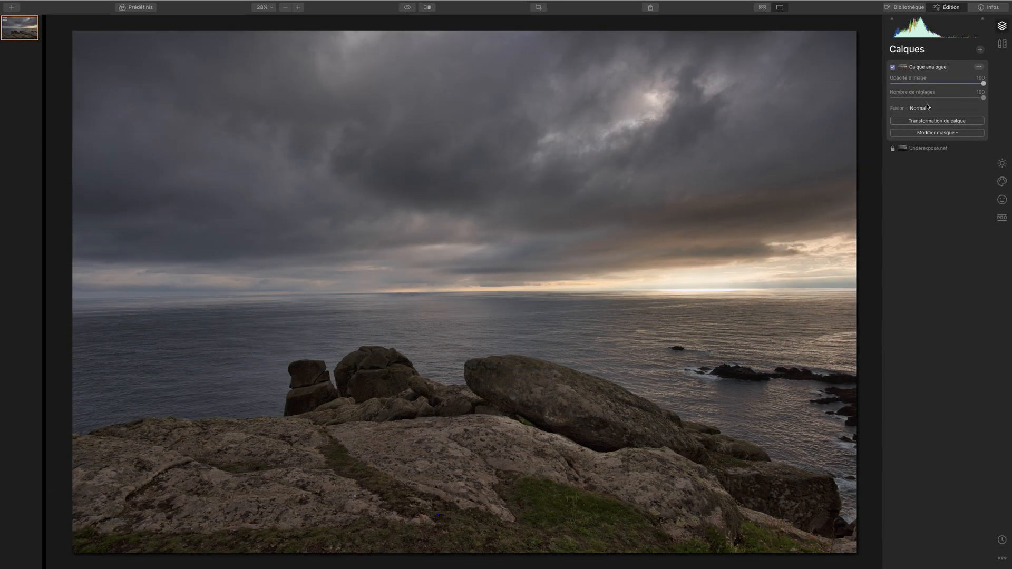
pyautogui.click(980, 50)
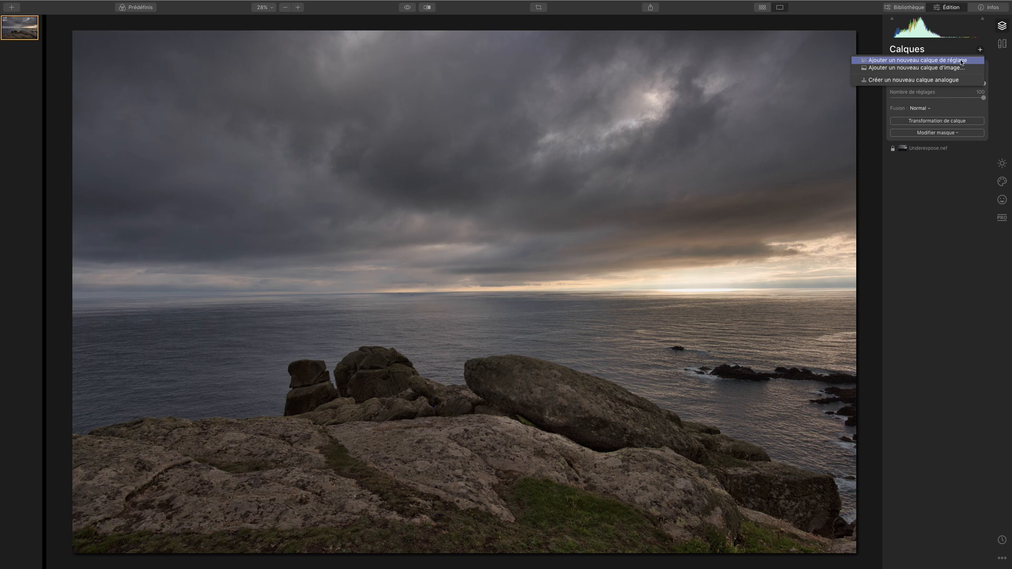
pyautogui.click(961, 61)
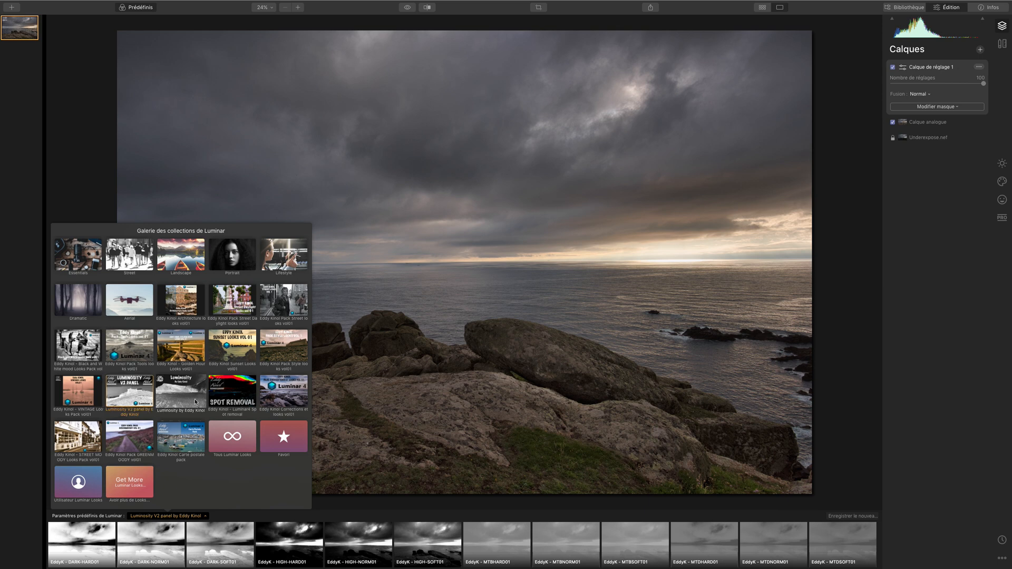
# Apply the HIGH-SOFT01 preset from the Luminosity V2 panel collection to the adjustment layer and open its Lumière settings
pyautogui.click(896, 401)
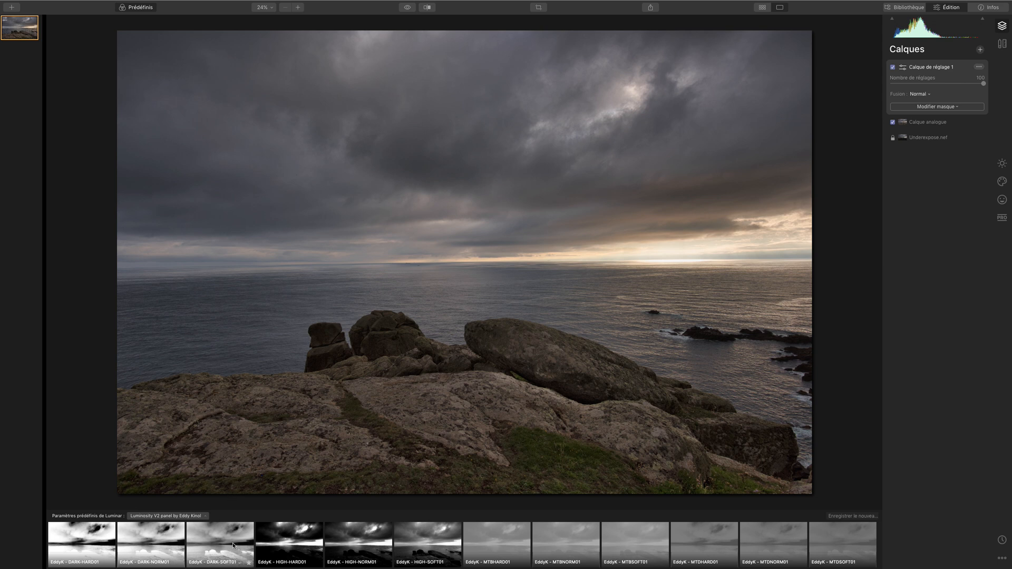
pyautogui.click(433, 543)
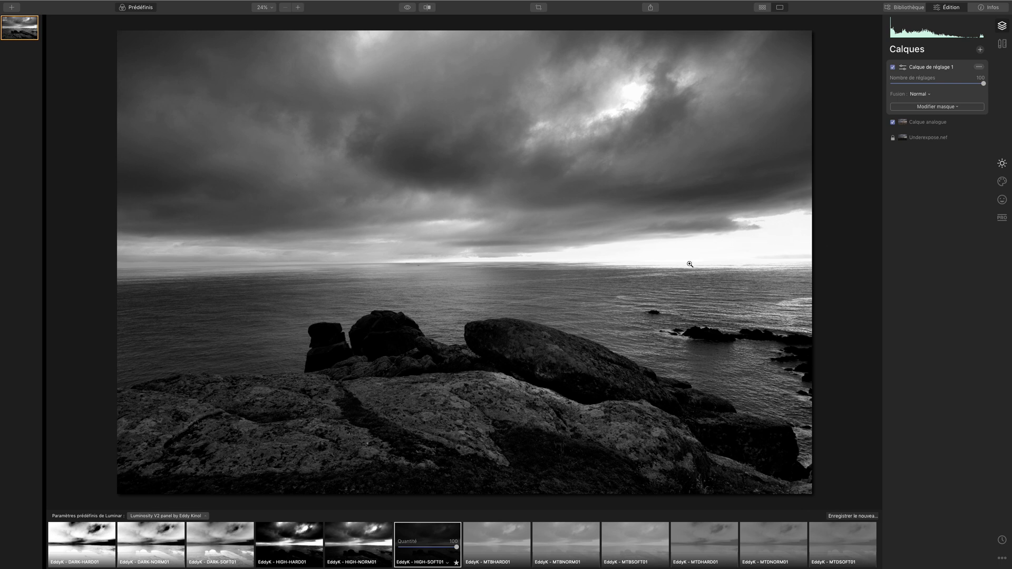
pyautogui.click(1001, 164)
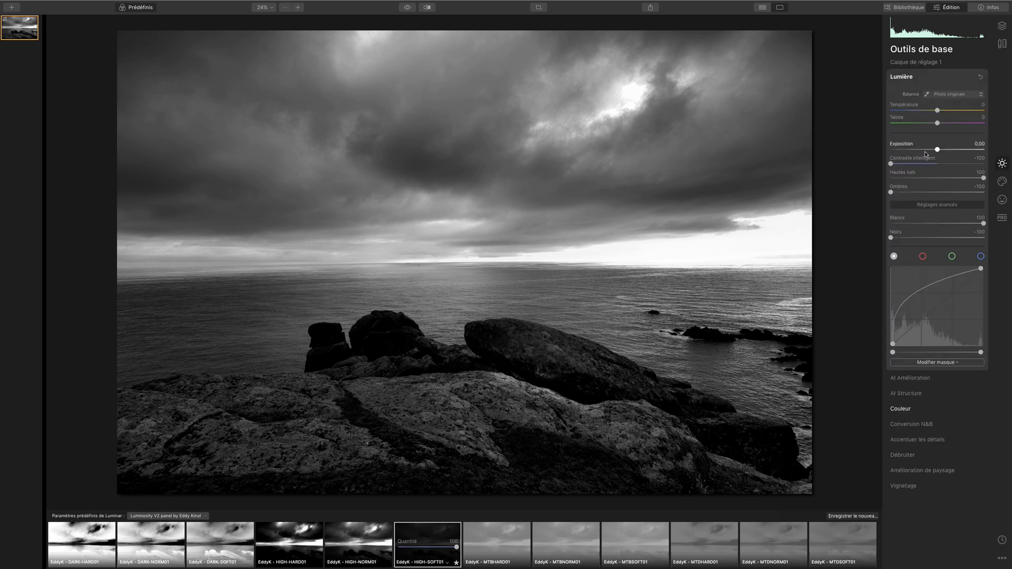
# Try lower Exposition values, down to about -2.07, on the luminosity preset layer and reset Exposition to 0.00
pyautogui.moveTo(937, 150); pyautogui.dragTo(921, 152)
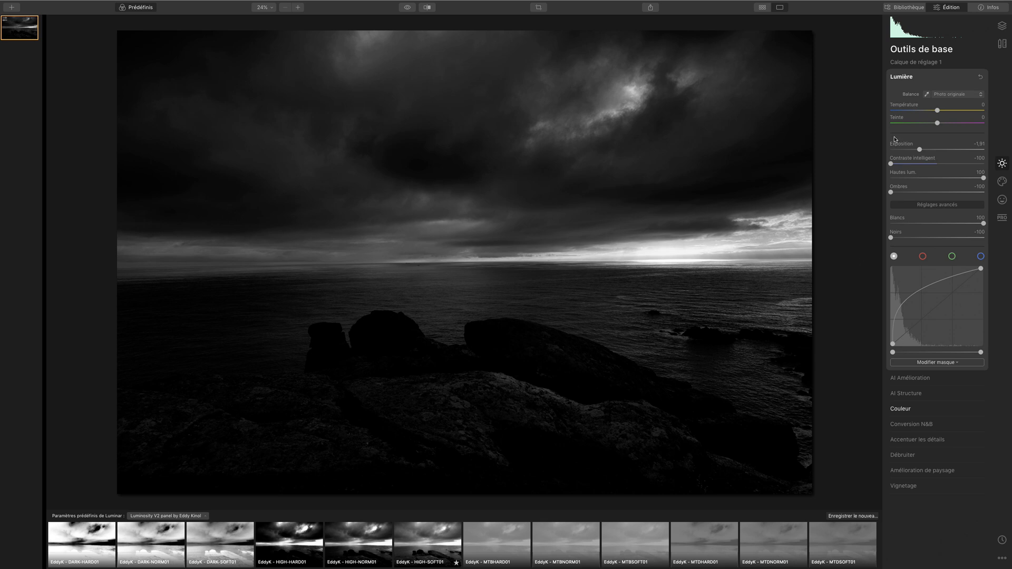
pyautogui.moveTo(918, 151); pyautogui.dragTo(918, 150)
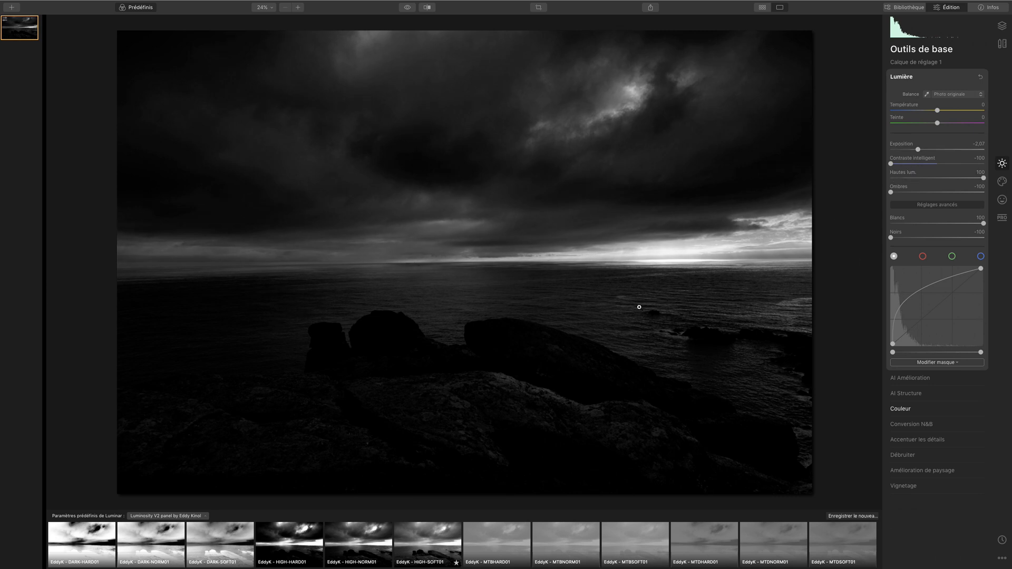
pyautogui.moveTo(918, 150)
pyautogui.mouseDown()
pyautogui.moveTo(950, 153)
pyautogui.moveTo(925, 150)
pyautogui.mouseUp()
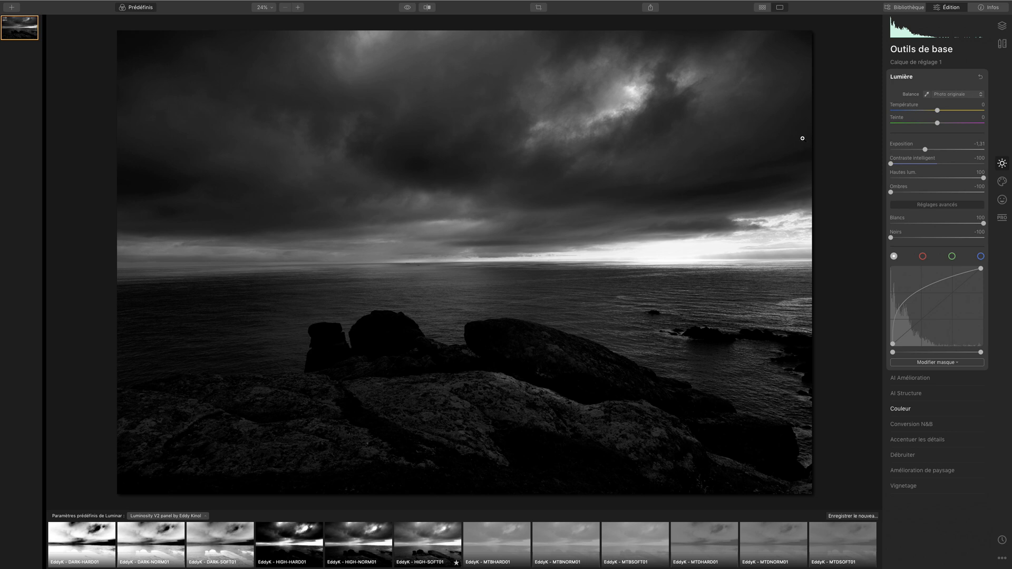
pyautogui.moveTo(926, 151); pyautogui.dragTo(927, 151)
pyautogui.doubleClick(925, 150)
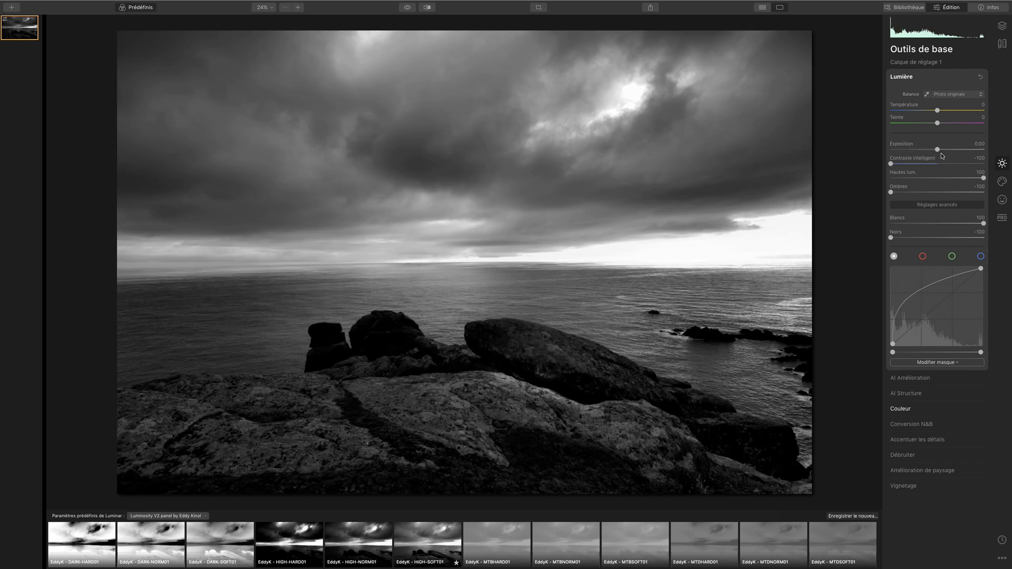
# Delete the luminosity-preset adjustment layer and add a fresh adjustment layer above the Calque analogue
pyautogui.click(1006, 26)
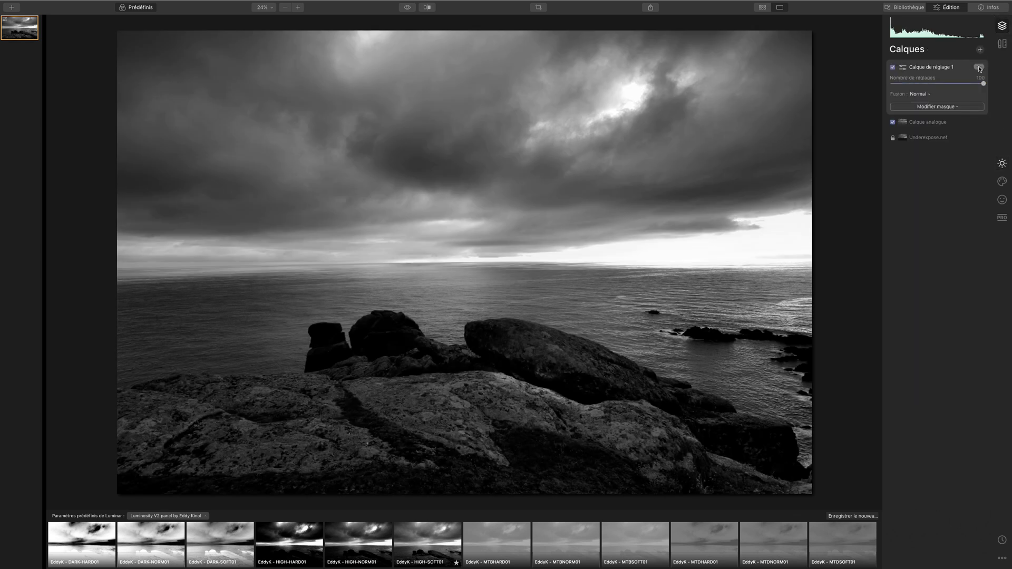
pyautogui.click(979, 66)
pyautogui.click(943, 85)
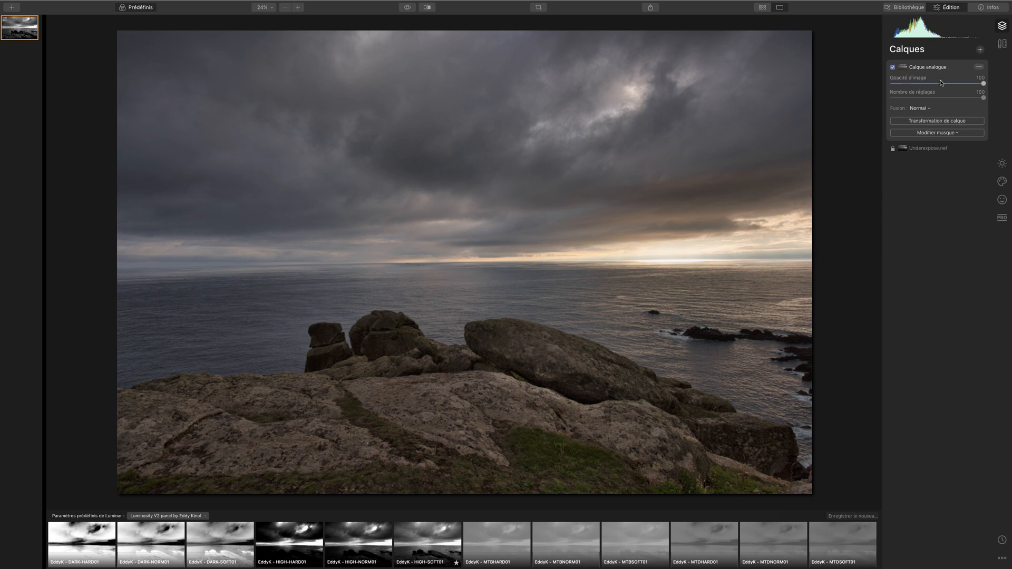
pyautogui.click(979, 50)
pyautogui.click(962, 61)
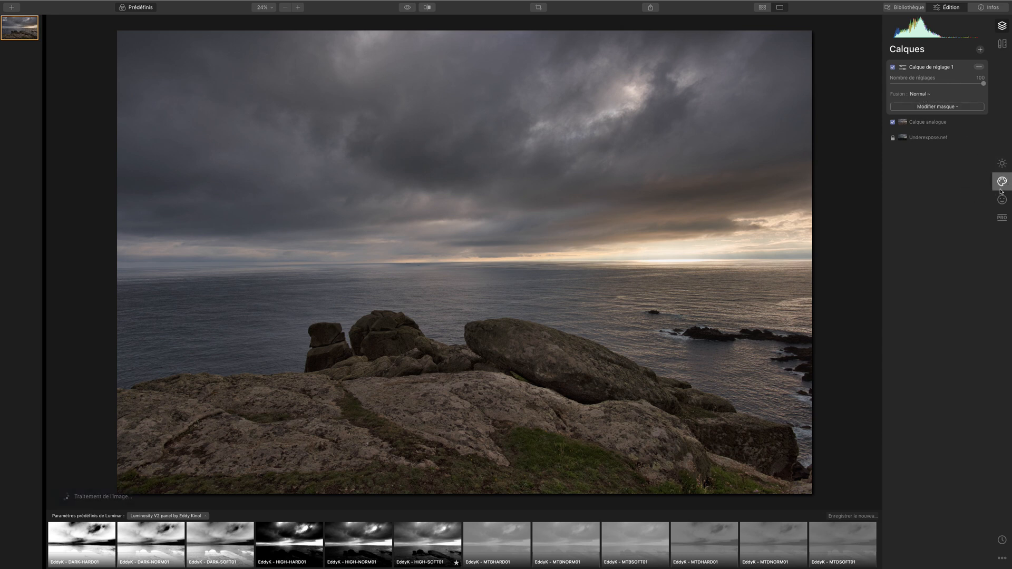
# In Dégradé réglable, set the lower zone's Exposition, Ombres and Hautes lum. to -100 and its Contraste to 100
pyautogui.click(1001, 218)
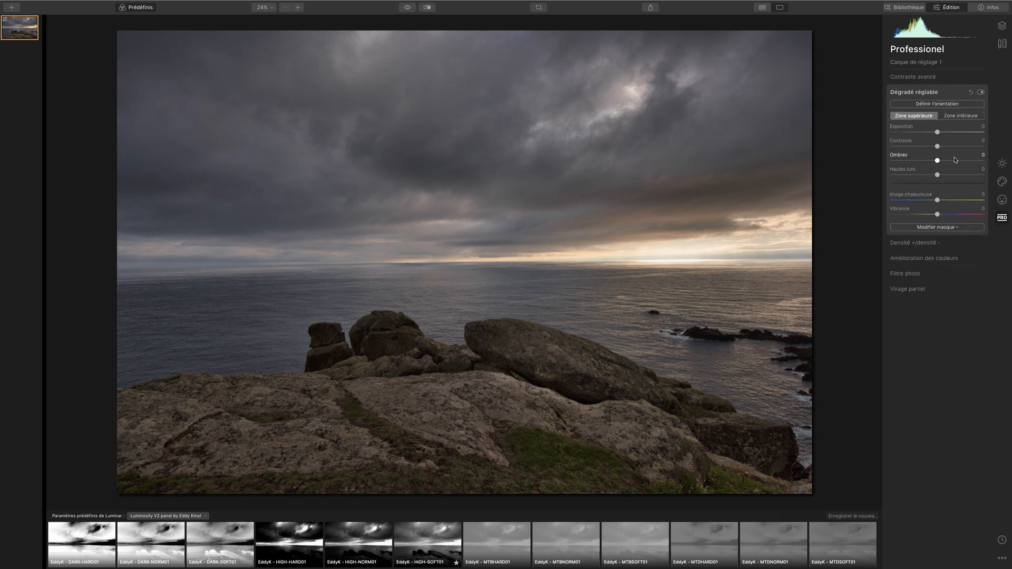
pyautogui.click(958, 117)
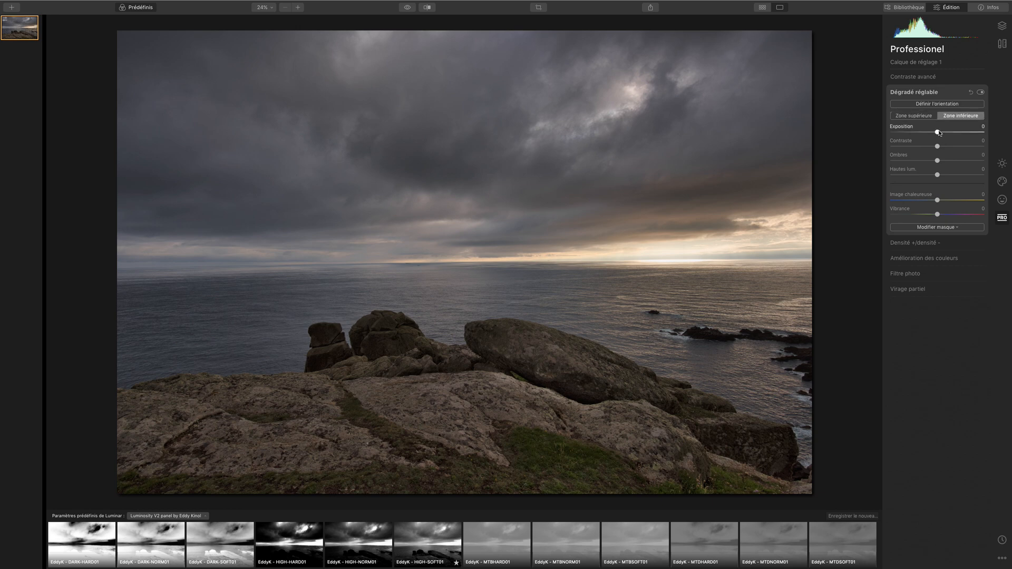
pyautogui.moveTo(937, 132); pyautogui.dragTo(875, 147)
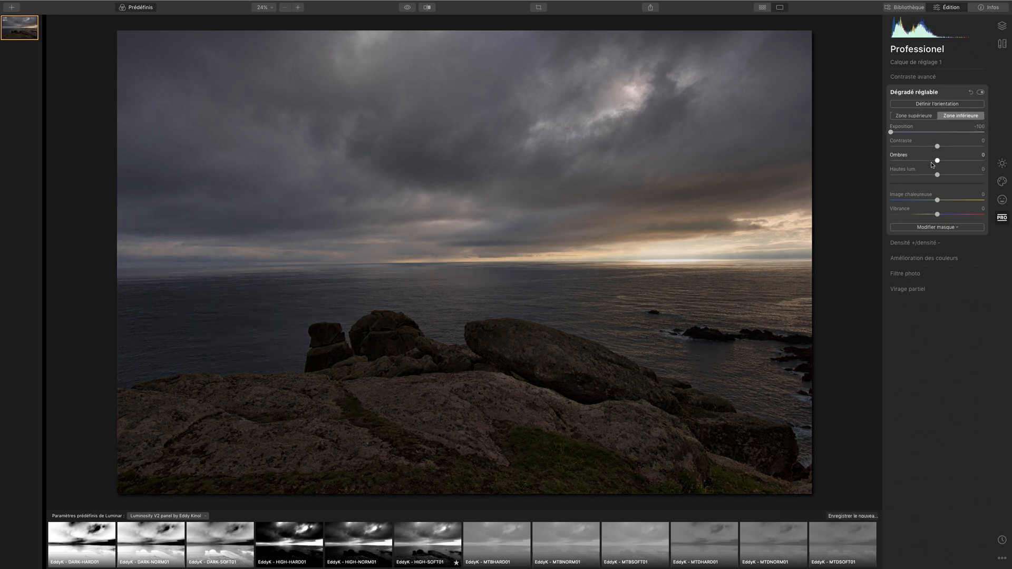
pyautogui.moveTo(938, 161); pyautogui.dragTo(885, 172)
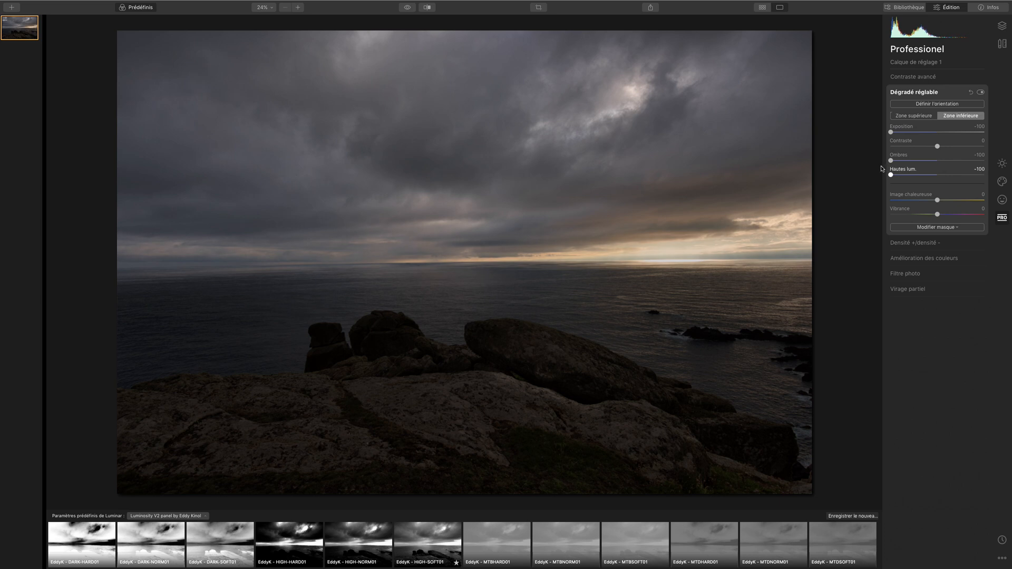
pyautogui.moveTo(937, 147); pyautogui.dragTo(996, 153)
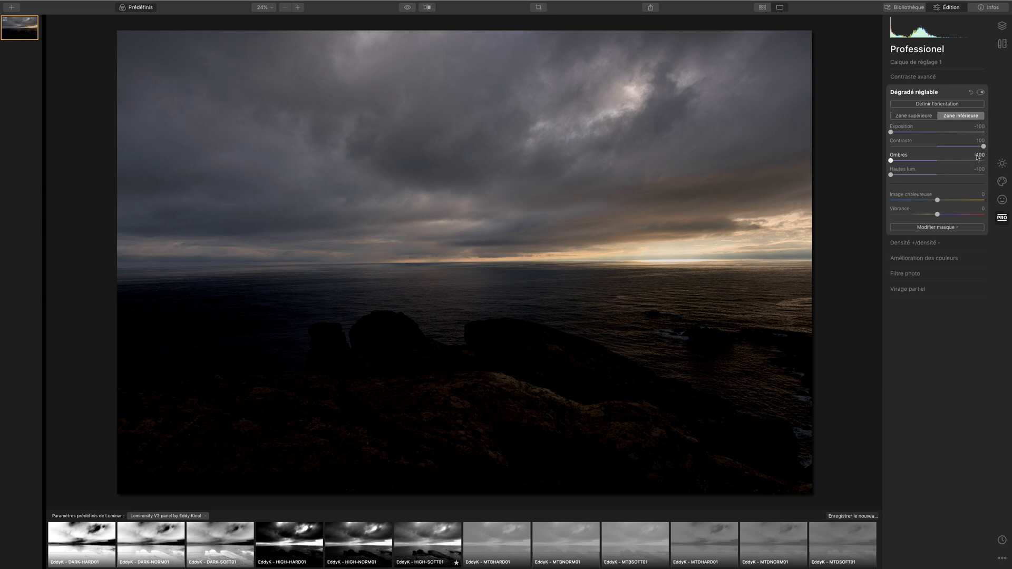
# Create a gradient mask for the Lumière settings that covers the rocks and foreground below the horizon
pyautogui.click(1002, 165)
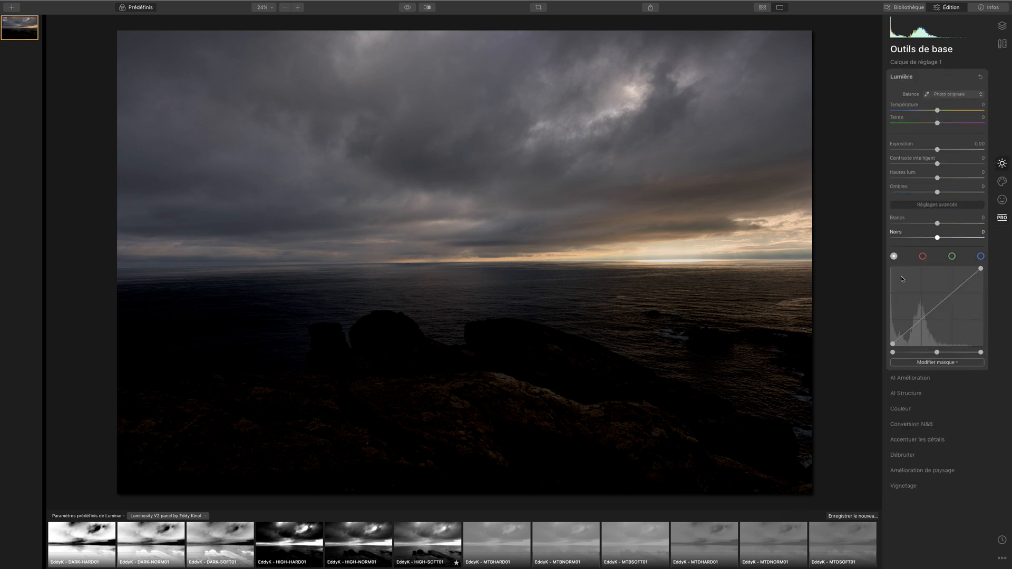
pyautogui.click(936, 362)
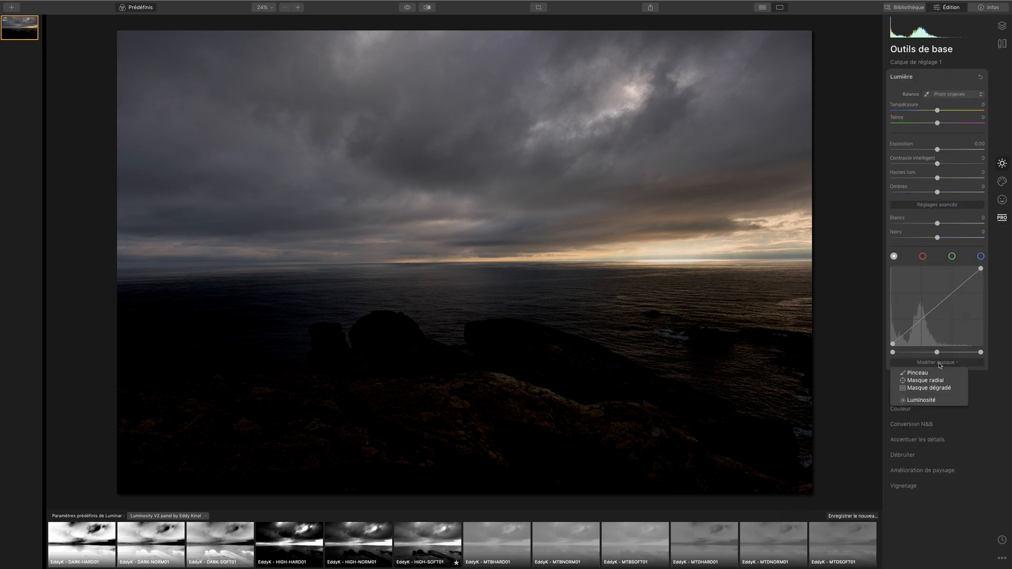
pyautogui.click(930, 388)
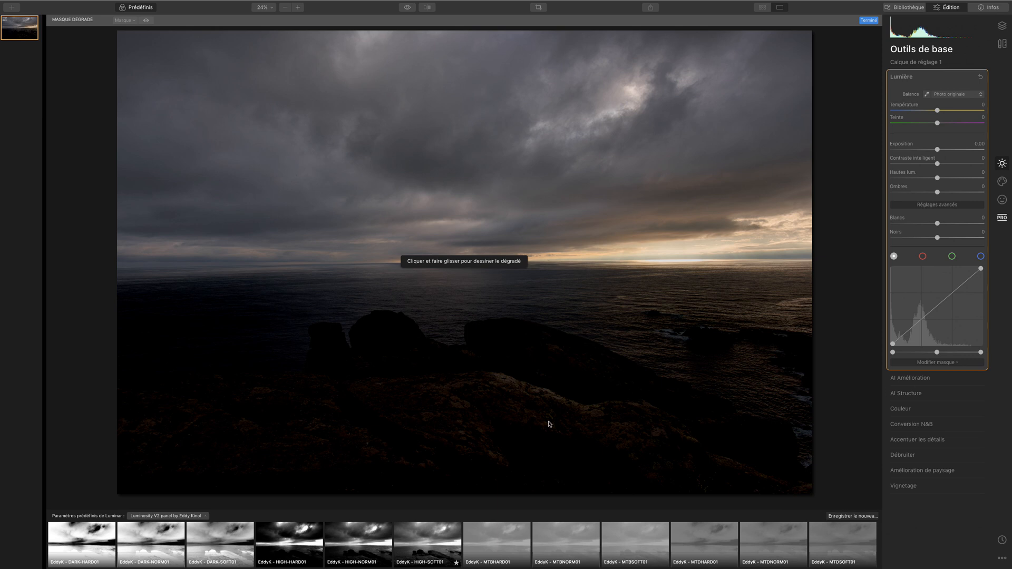
pyautogui.moveTo(517, 490); pyautogui.dragTo(522, 332)
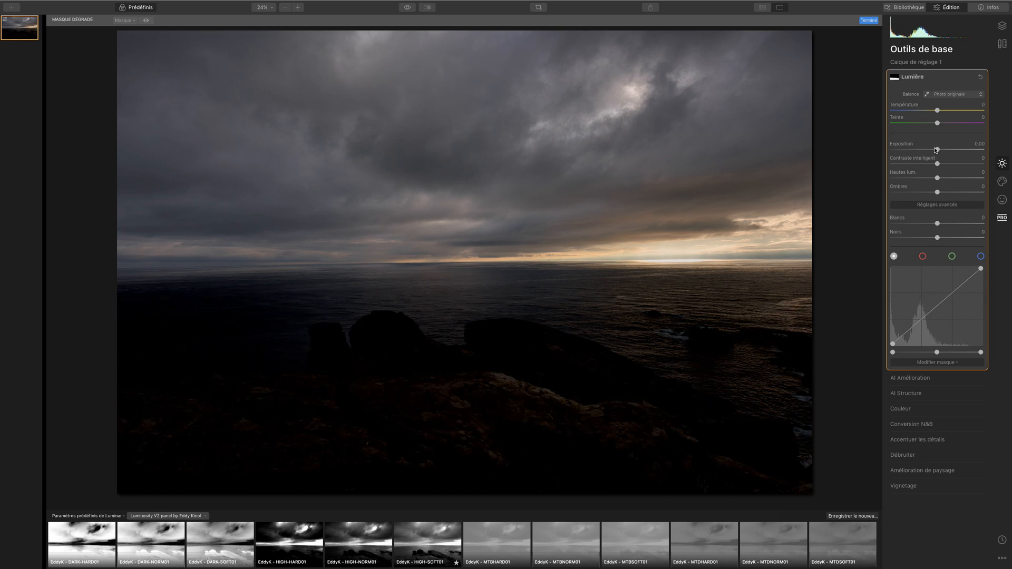
# Set the masked foreground's Exposition to -5.00 and shift the gradient mask slightly lower, towards the rocks
pyautogui.moveTo(935, 150); pyautogui.dragTo(886, 148)
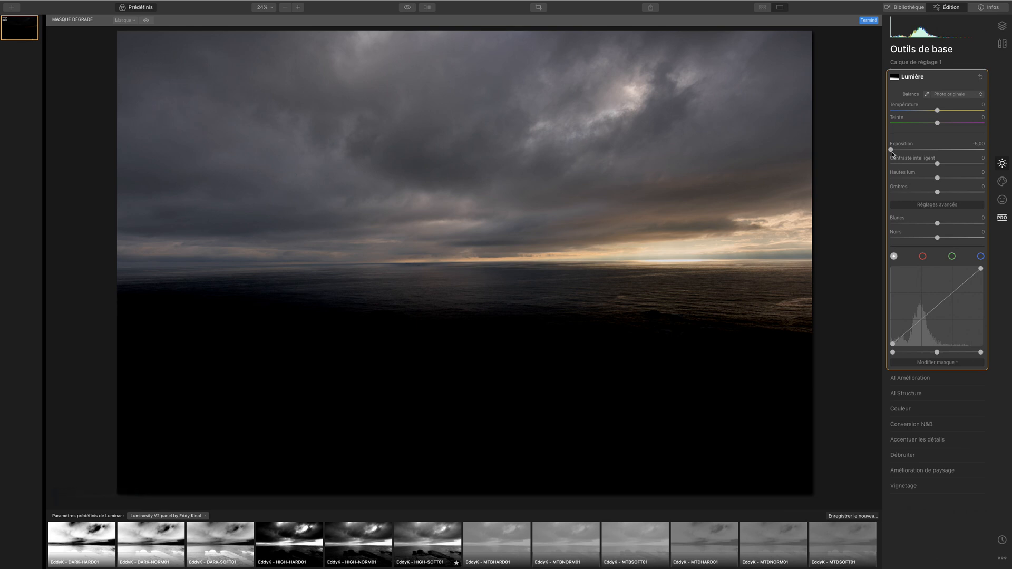
pyautogui.moveTo(587, 332)
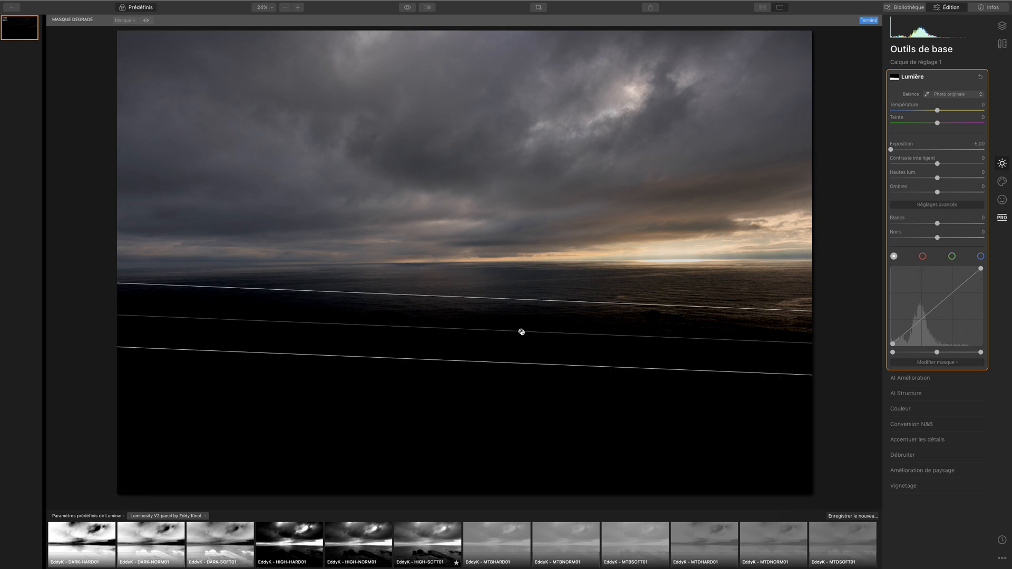
pyautogui.moveTo(521, 332); pyautogui.dragTo(519, 346)
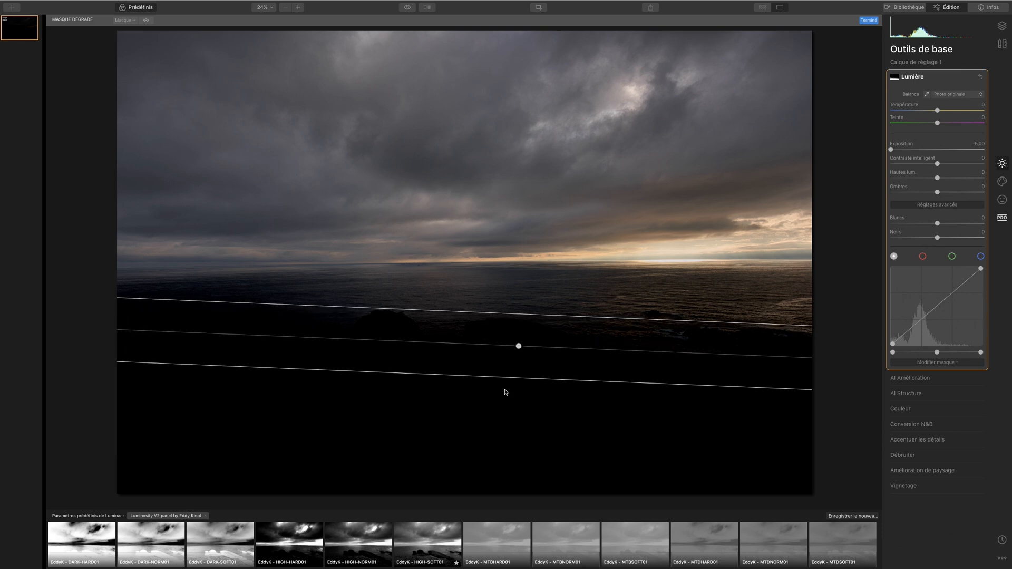
# Add a second adjustment layer above Calque de réglage 1
pyautogui.click(1002, 26)
pyautogui.click(980, 50)
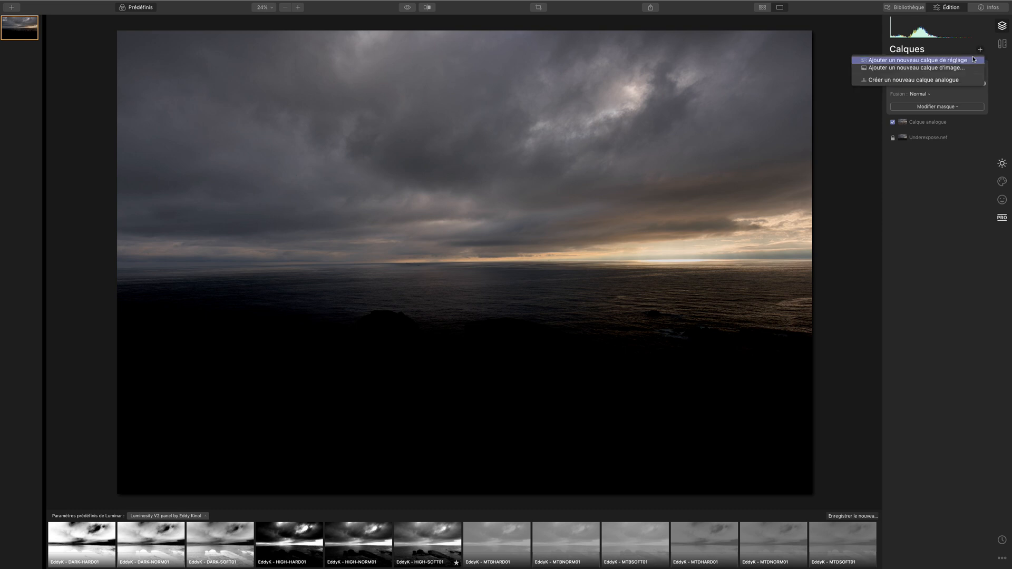
pyautogui.click(967, 61)
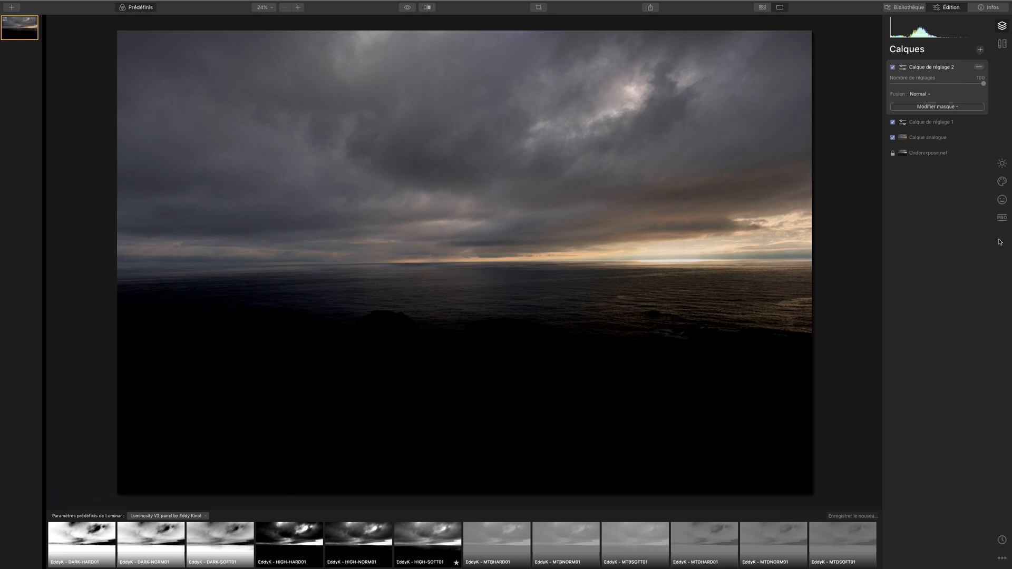
# In the new layer's Dégradé réglable, set the orientation by moving the gradient from the horizon up into the sky
pyautogui.click(1001, 218)
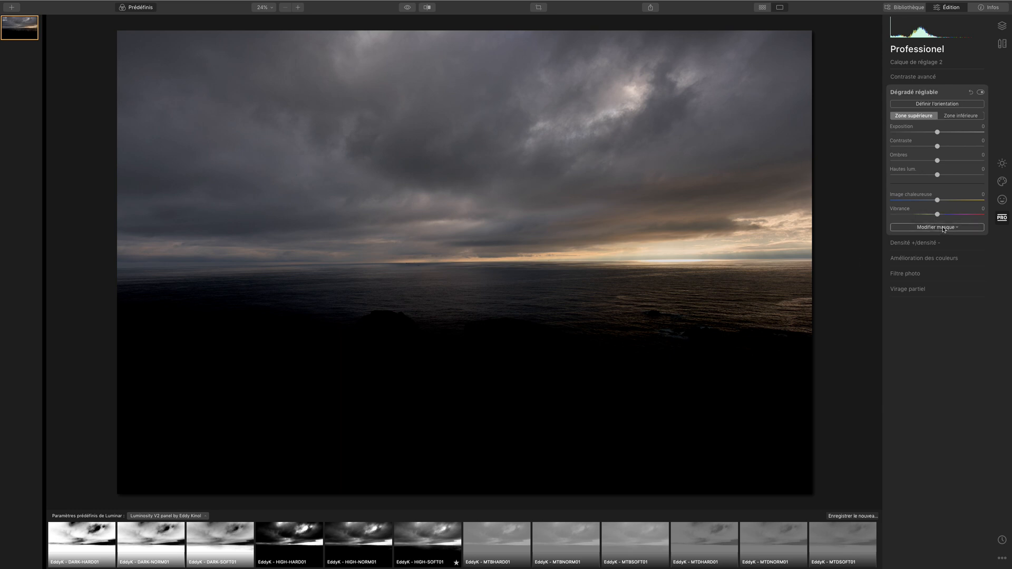
pyautogui.click(937, 104)
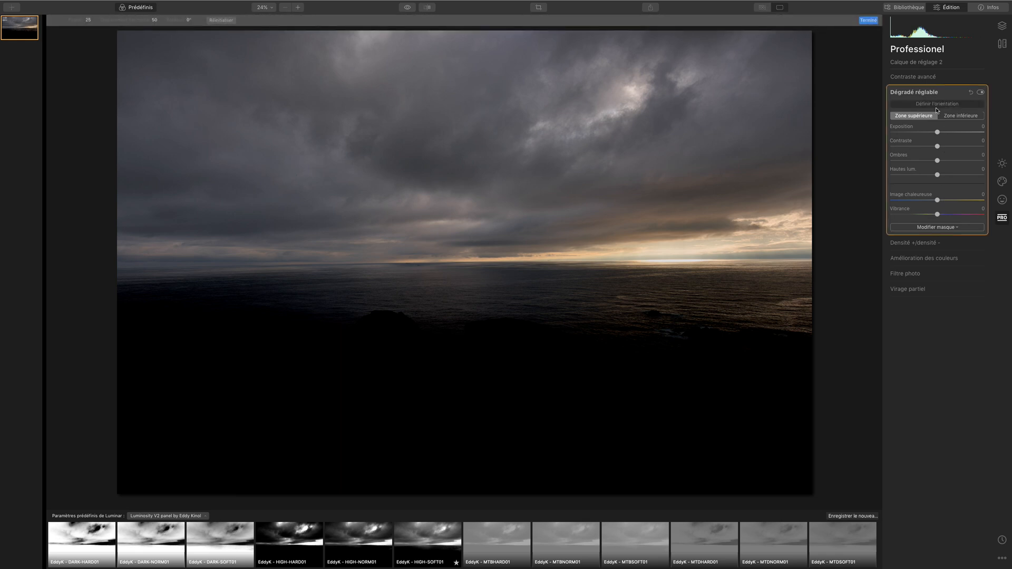
pyautogui.moveTo(464, 262); pyautogui.dragTo(474, 192)
# Set the upper zone's Exposition and Ombres to -100 and Contraste to 100, and place the gradient higher with a narrower transition
pyautogui.moveTo(914, 132); pyautogui.dragTo(877, 131)
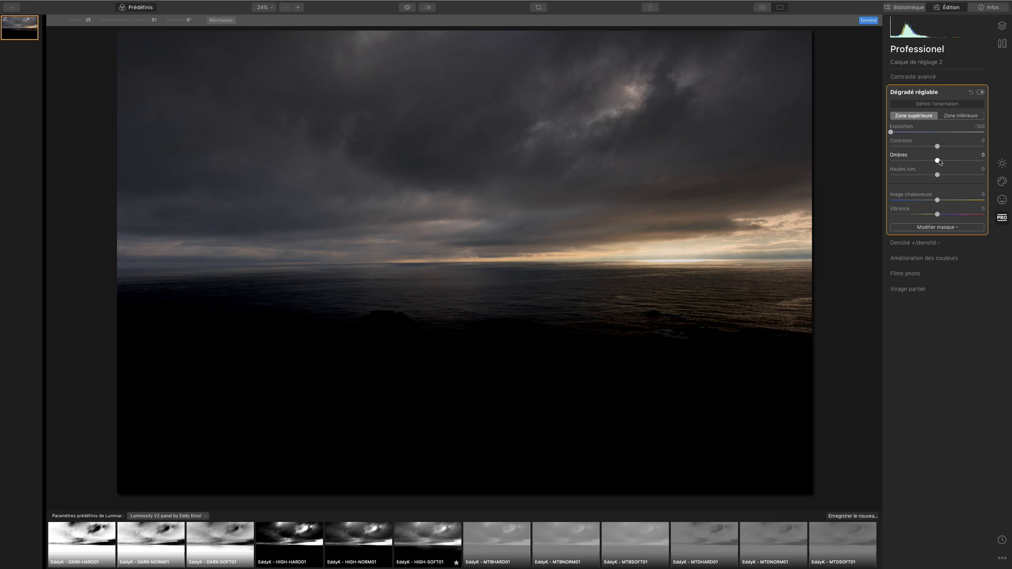
pyautogui.moveTo(938, 161); pyautogui.dragTo(883, 160)
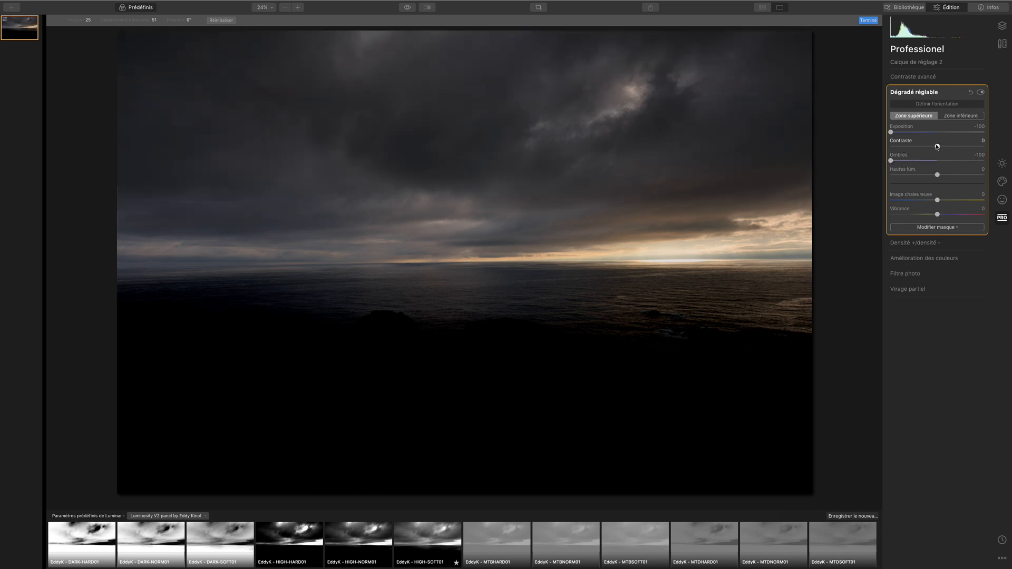
pyautogui.moveTo(937, 148); pyautogui.dragTo(986, 148)
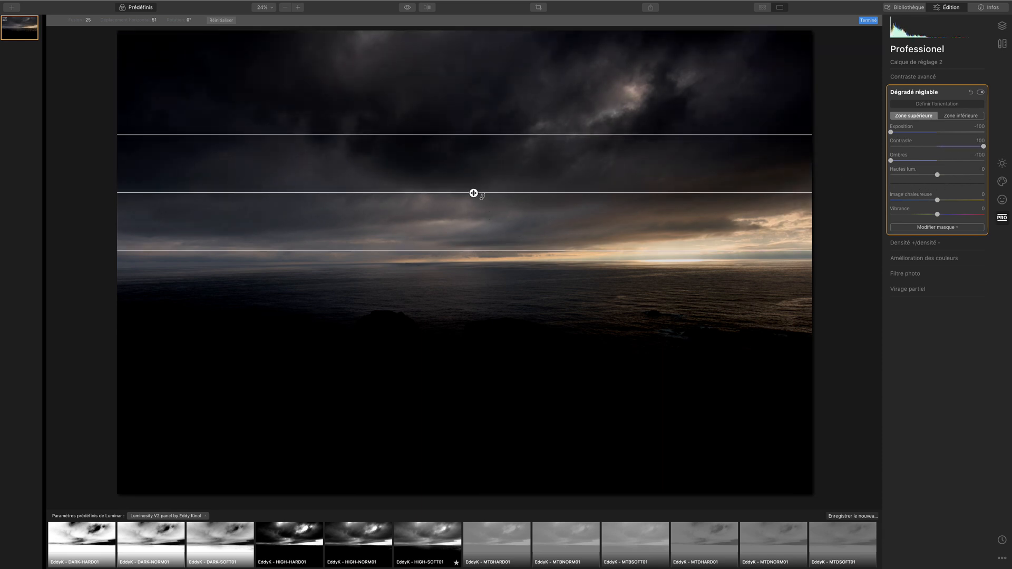
pyautogui.moveTo(474, 192); pyautogui.dragTo(475, 181)
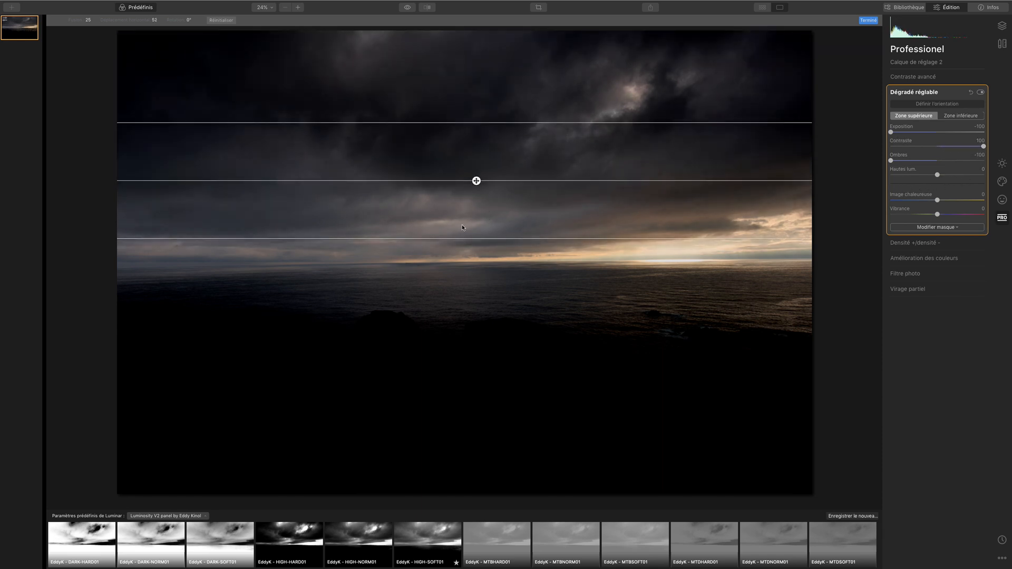
pyautogui.moveTo(465, 238); pyautogui.dragTo(476, 158)
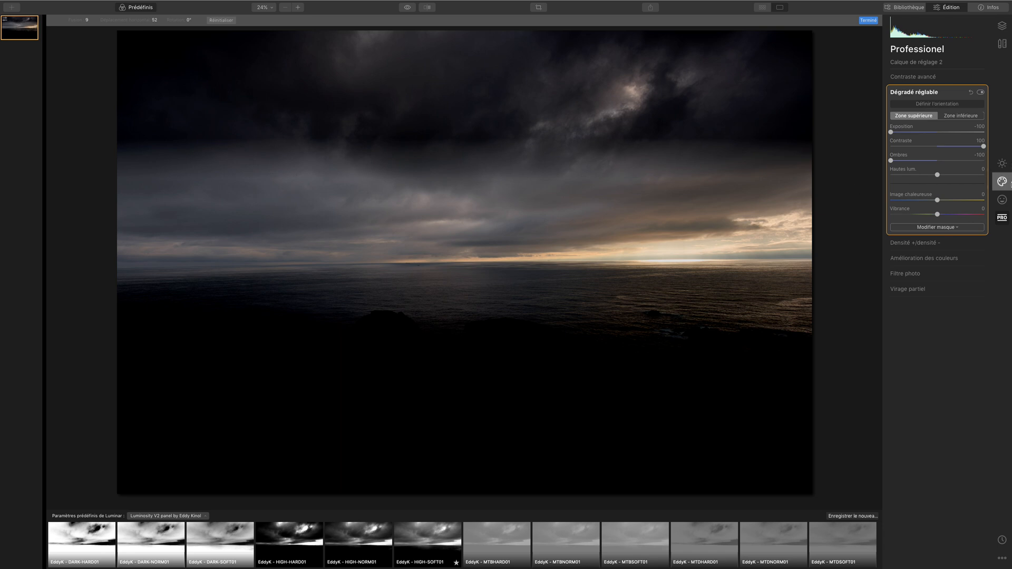
# Create a gradient mask for the second adjustment layer's Lumière settings that covers the upper part of the sky
pyautogui.click(1008, 165)
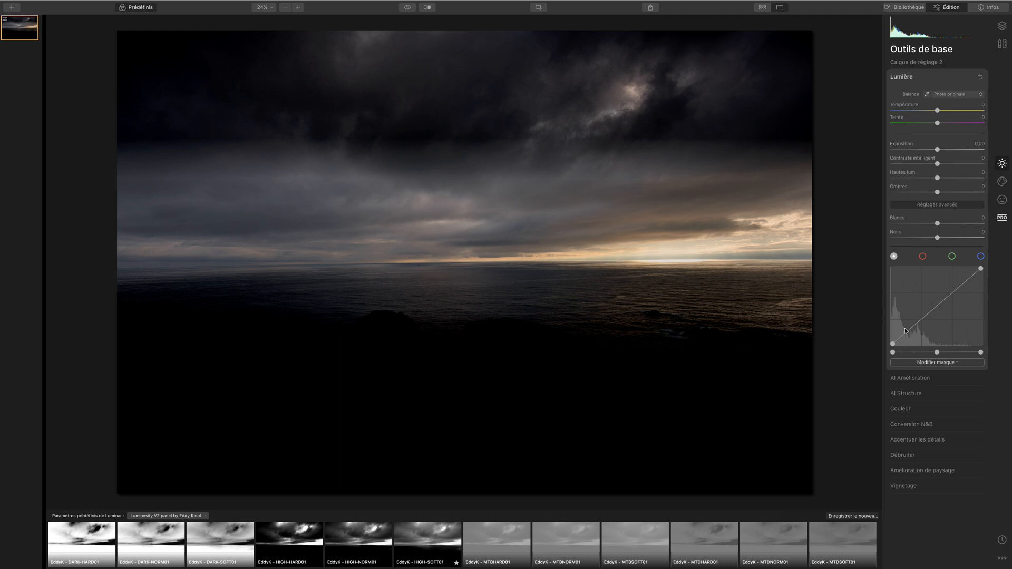
pyautogui.click(946, 364)
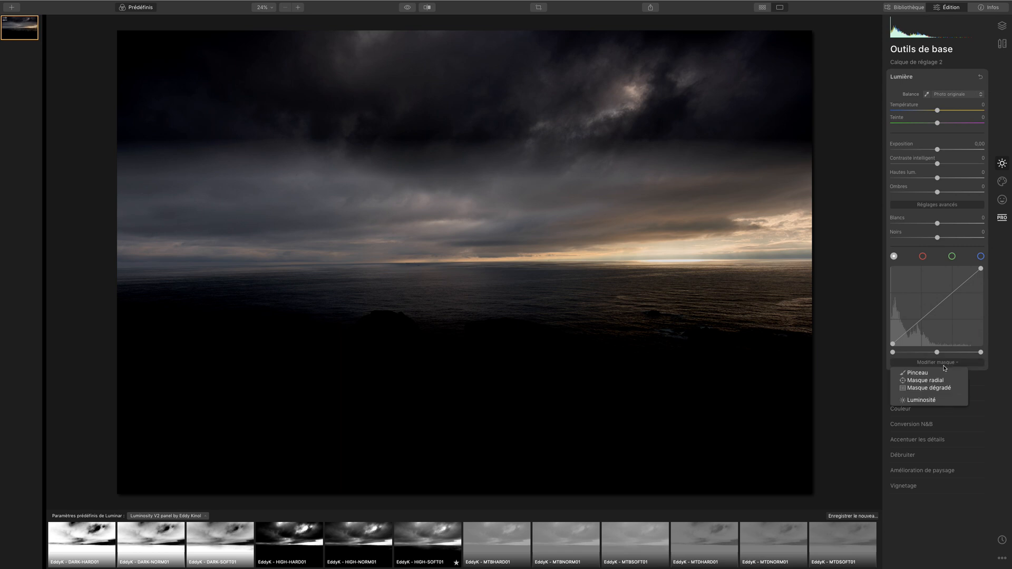
pyautogui.click(927, 389)
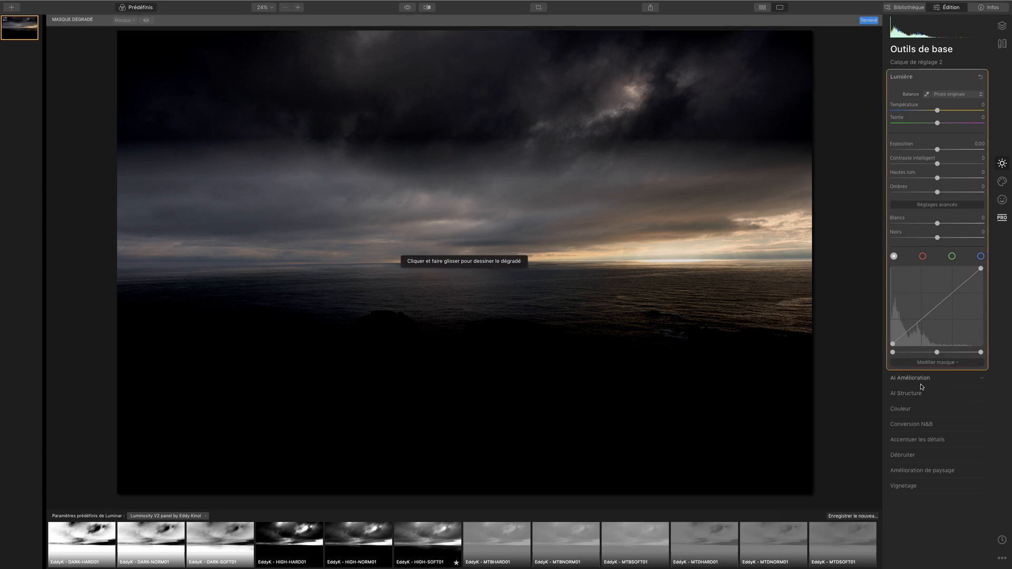
pyautogui.moveTo(473, 55)
pyautogui.mouseDown()
pyautogui.moveTo(469, 172)
pyautogui.moveTo(474, 153)
pyautogui.mouseUp()
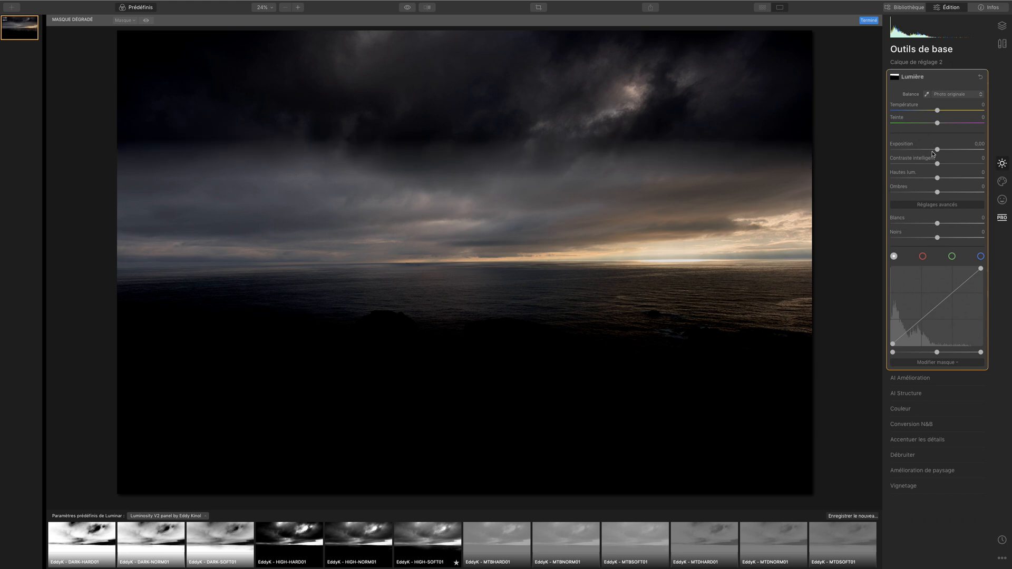
# Set the masked sky's Exposition to -5.00, Ombres to -100 and Contraste intelligent to 100
pyautogui.moveTo(938, 153); pyautogui.dragTo(878, 154)
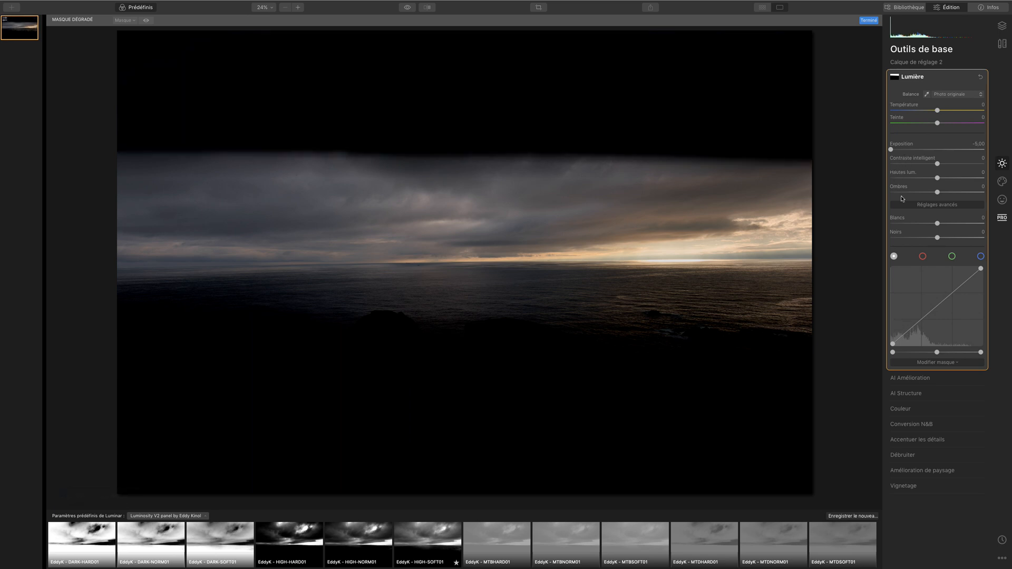
pyautogui.moveTo(937, 193); pyautogui.dragTo(879, 192)
pyautogui.moveTo(937, 164); pyautogui.dragTo(989, 169)
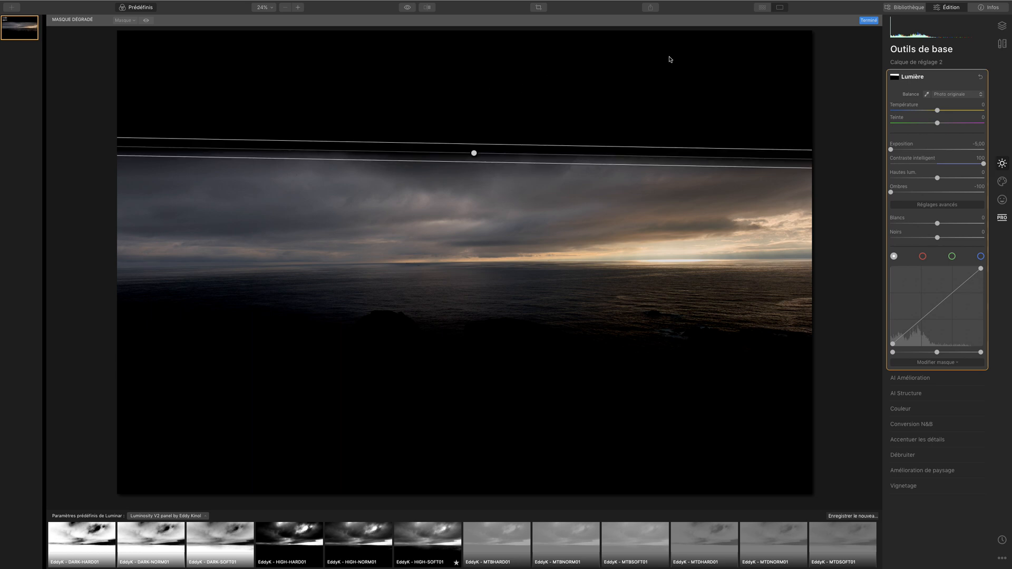
# Add a third adjustment layer and apply the EddyK - HIGH-SOFT01 luminosity preset to it
pyautogui.click(1002, 30)
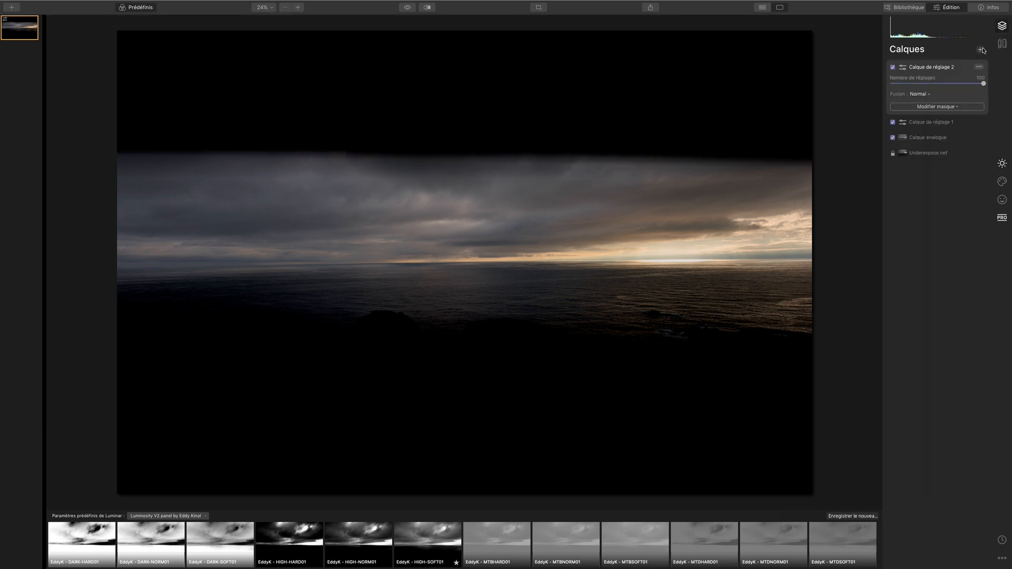
pyautogui.click(981, 49)
pyautogui.click(965, 61)
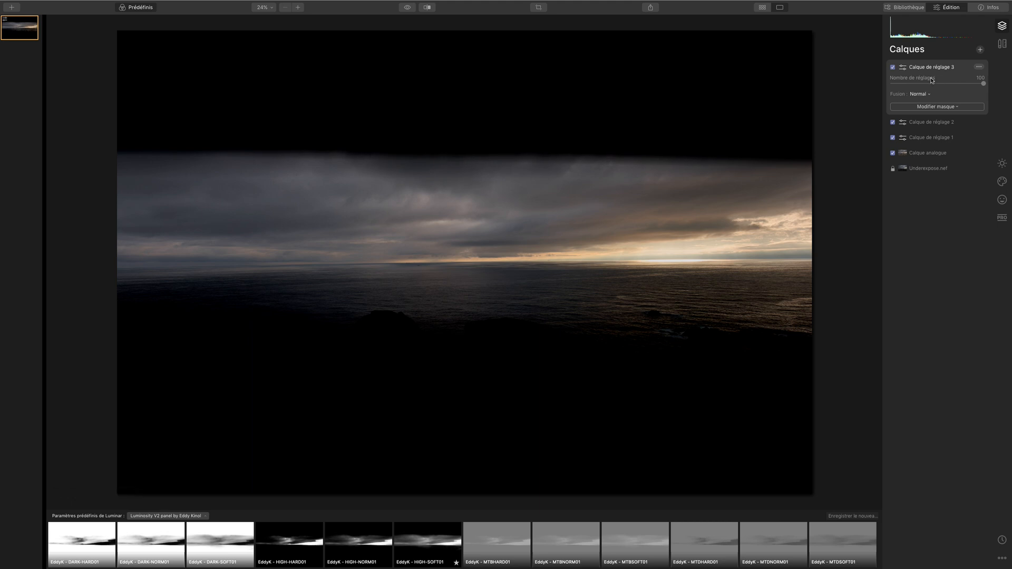
pyautogui.click(431, 543)
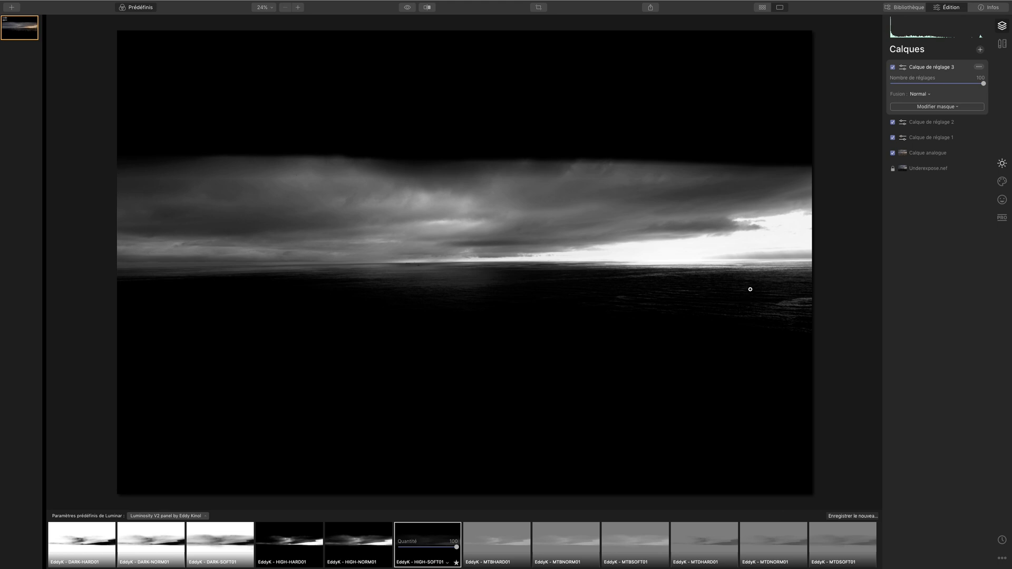
# Set the new layer's Exposition to -1.24 and give the layer a Luminosité mask
pyautogui.click(1002, 165)
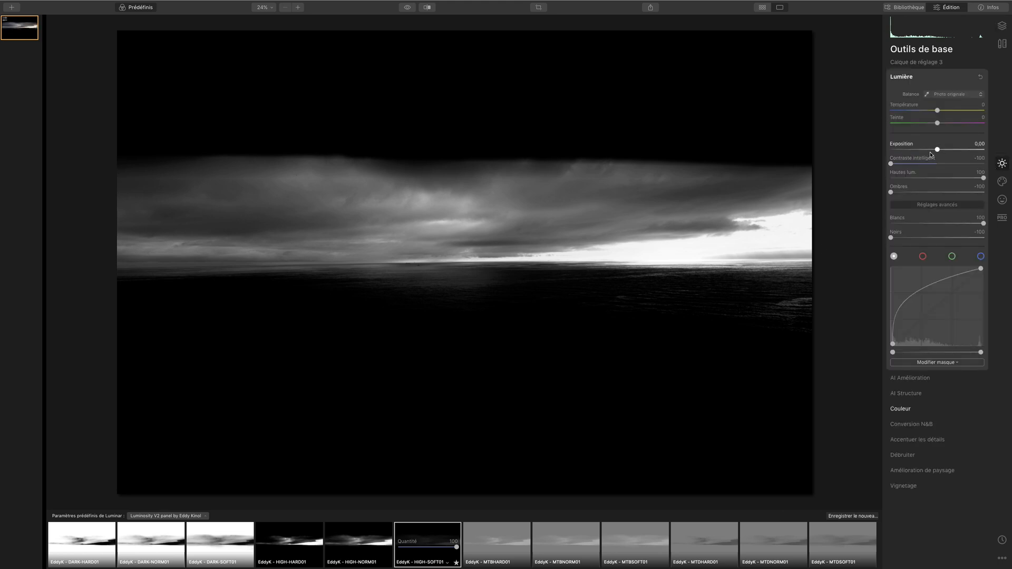
pyautogui.moveTo(936, 151); pyautogui.dragTo(926, 152)
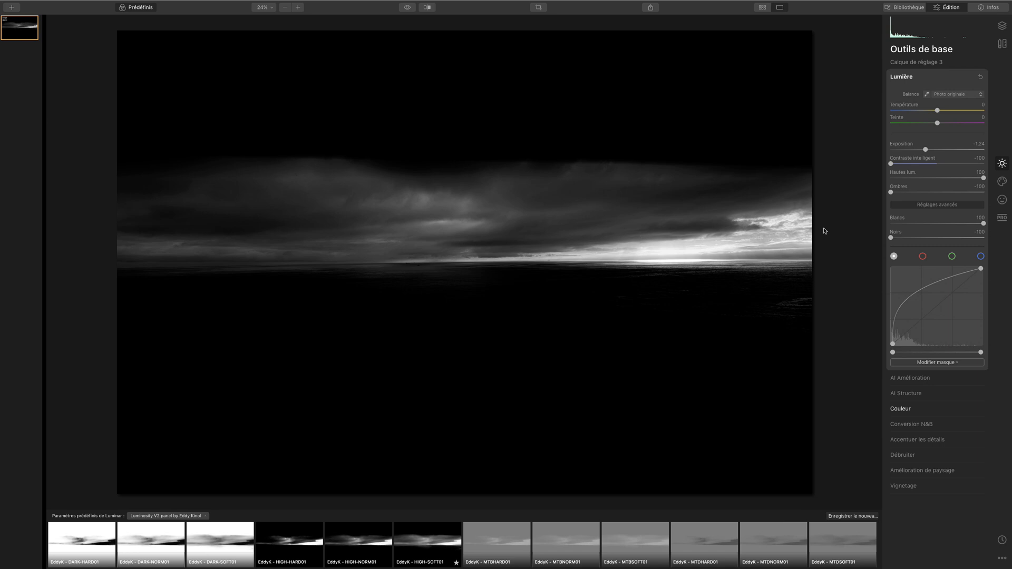
pyautogui.click(1003, 26)
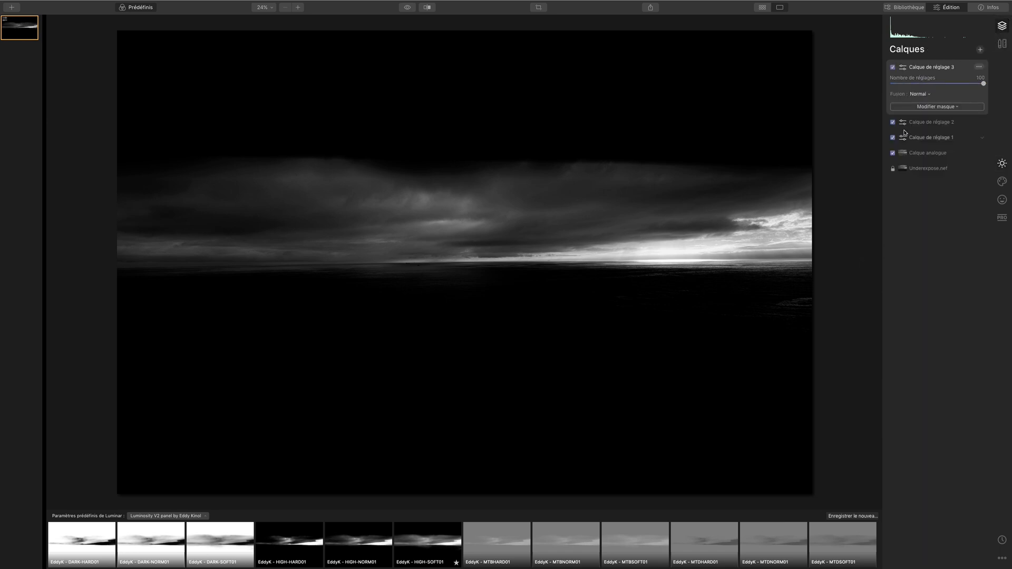
pyautogui.click(935, 108)
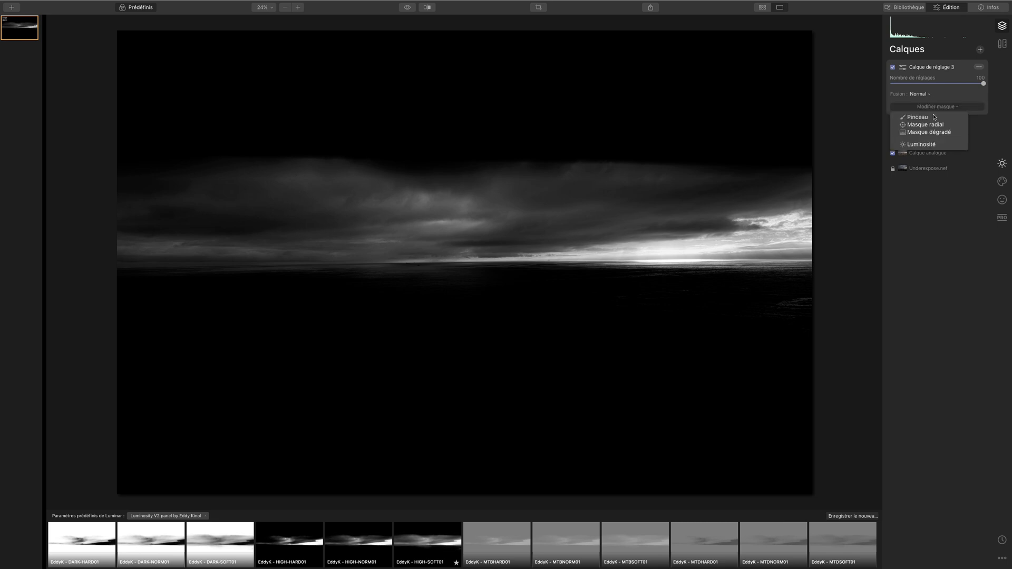
pyautogui.click(920, 144)
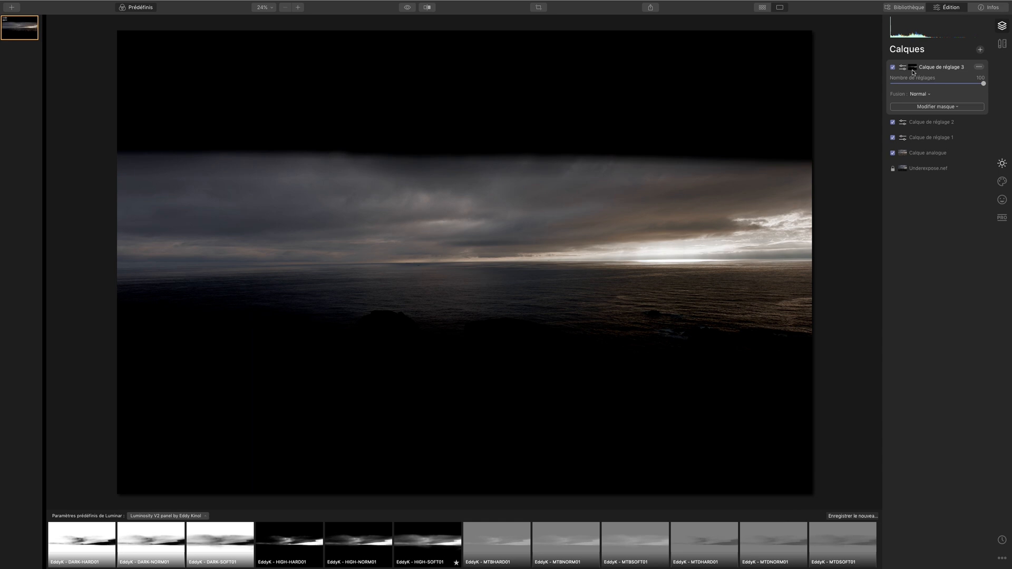
# Copy the luminosity mask of the third adjustment layer
pyautogui.rightClick(914, 72)
pyautogui.click(913, 70)
pyautogui.click(978, 67)
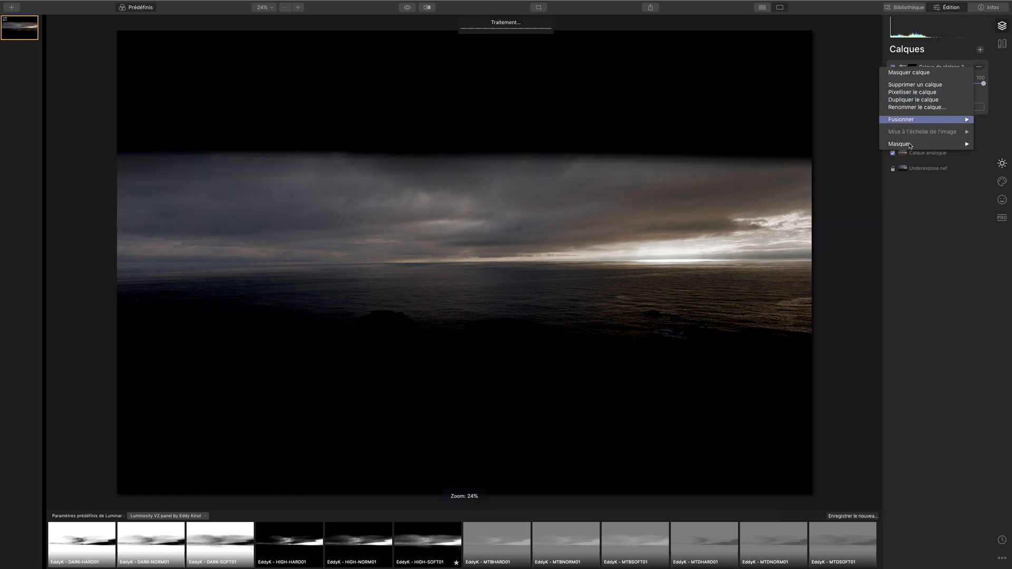
pyautogui.moveTo(907, 146)
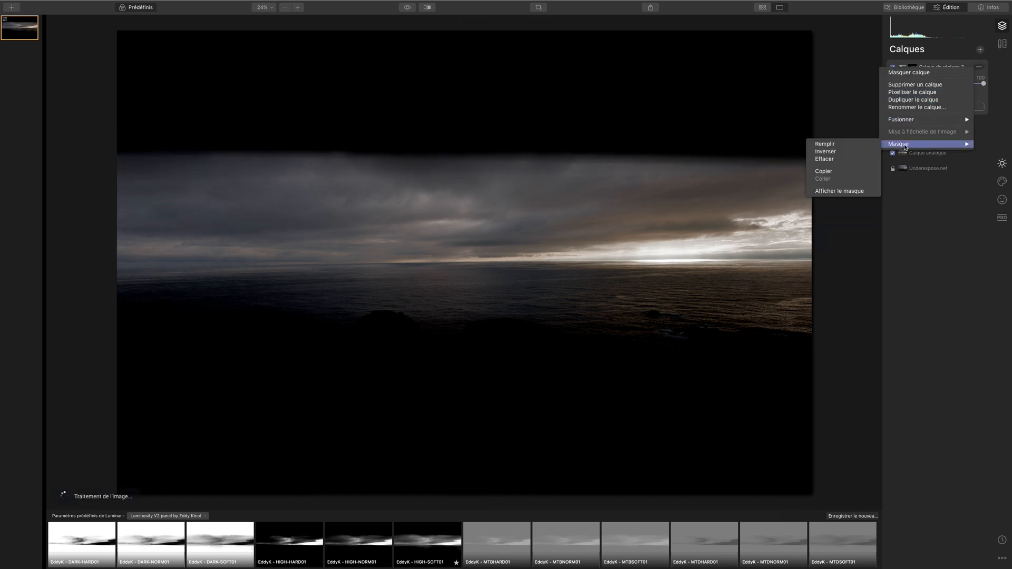
pyautogui.click(845, 171)
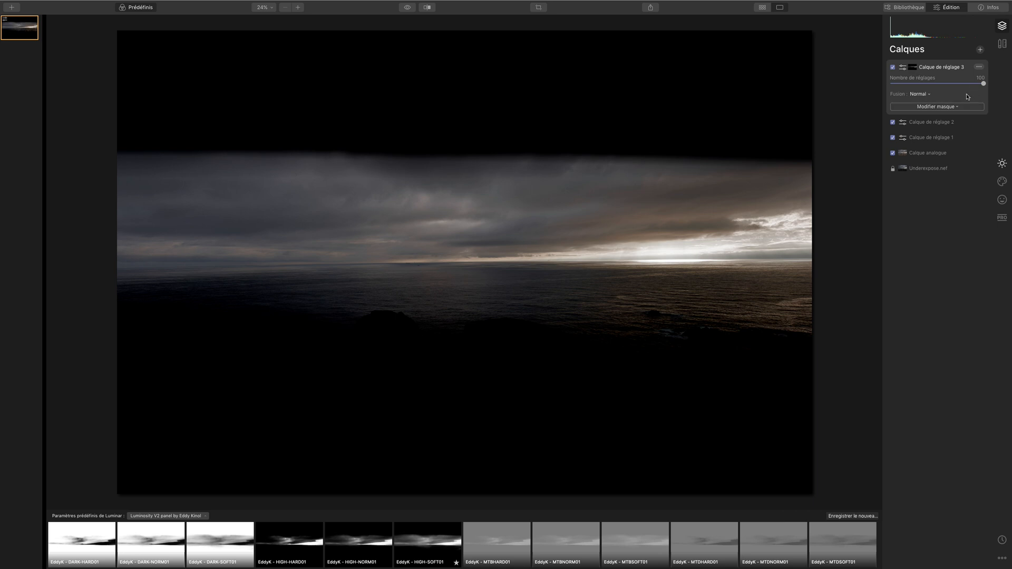
# Delete all three adjustment layers, keeping the developed Calque analogue and the original image
pyautogui.click(979, 67)
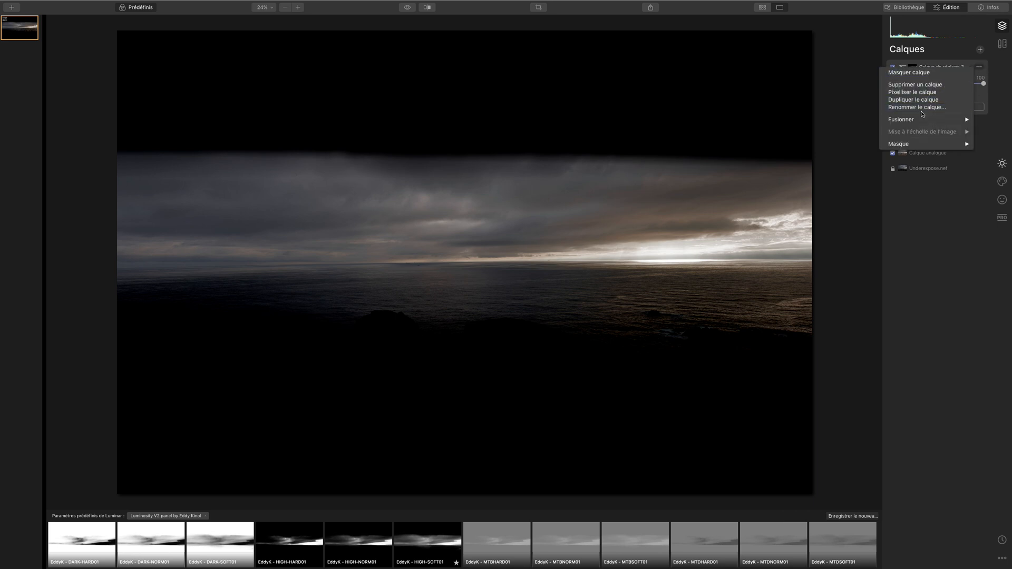
pyautogui.click(933, 84)
pyautogui.click(979, 67)
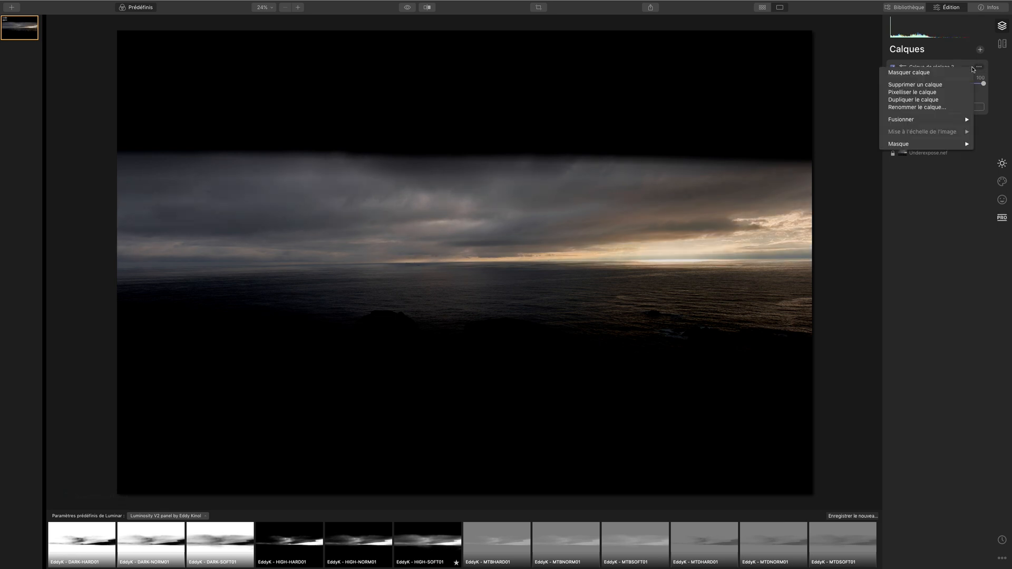
pyautogui.click(950, 86)
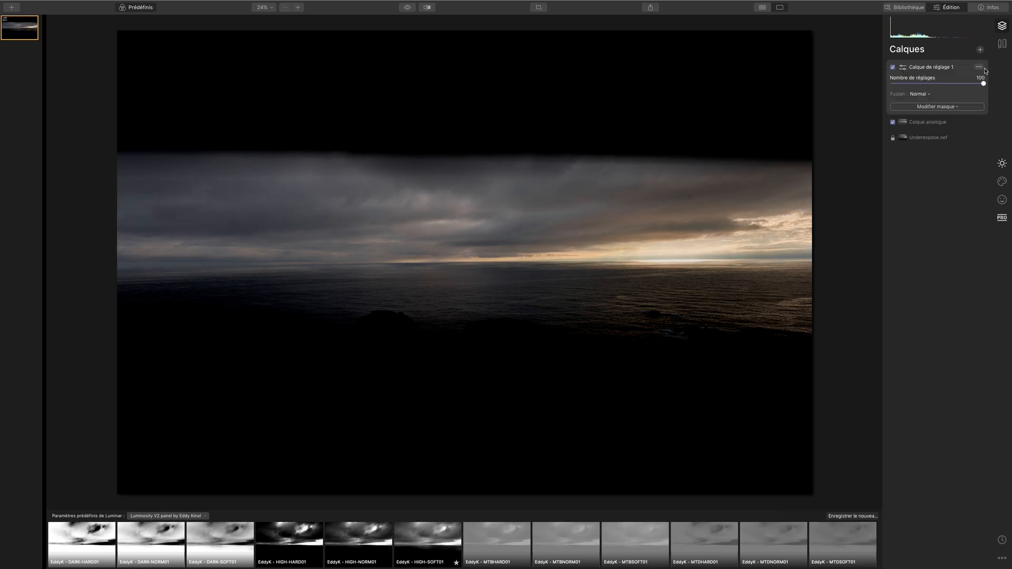
pyautogui.click(978, 66)
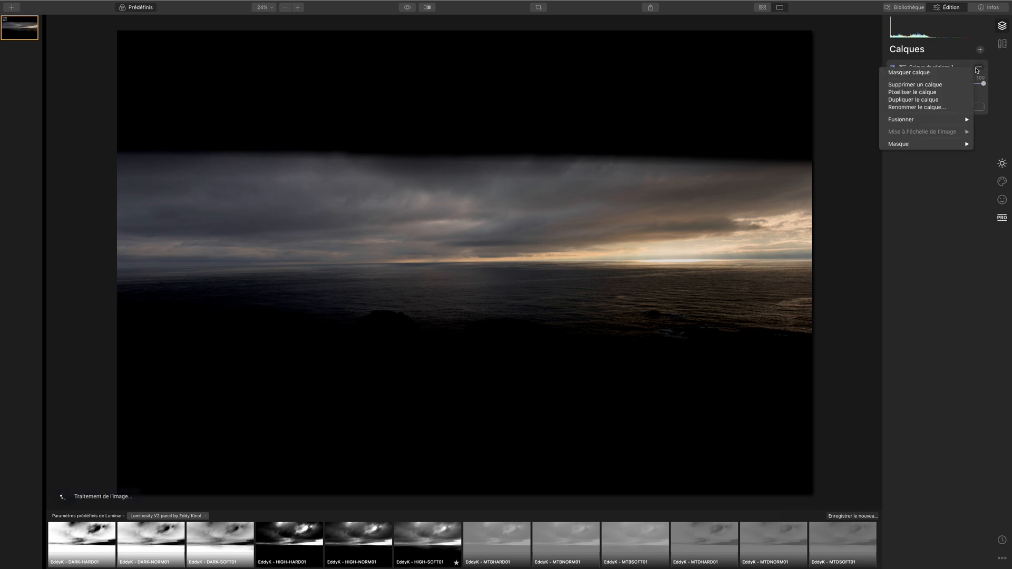
pyautogui.click(937, 85)
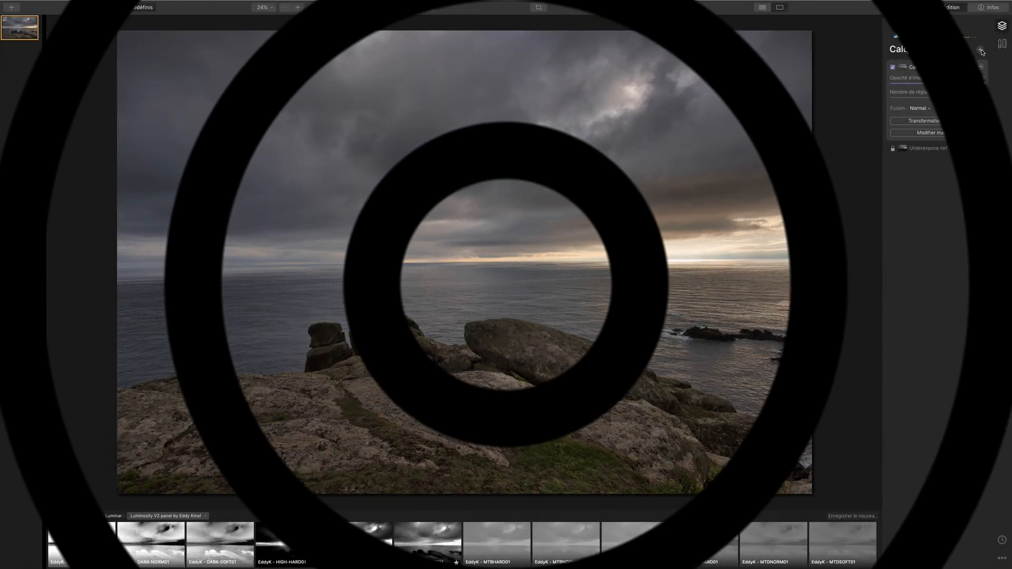
# Add a fresh adjustment layer and set its Lumière Exposition to -0.74
pyautogui.click(981, 51)
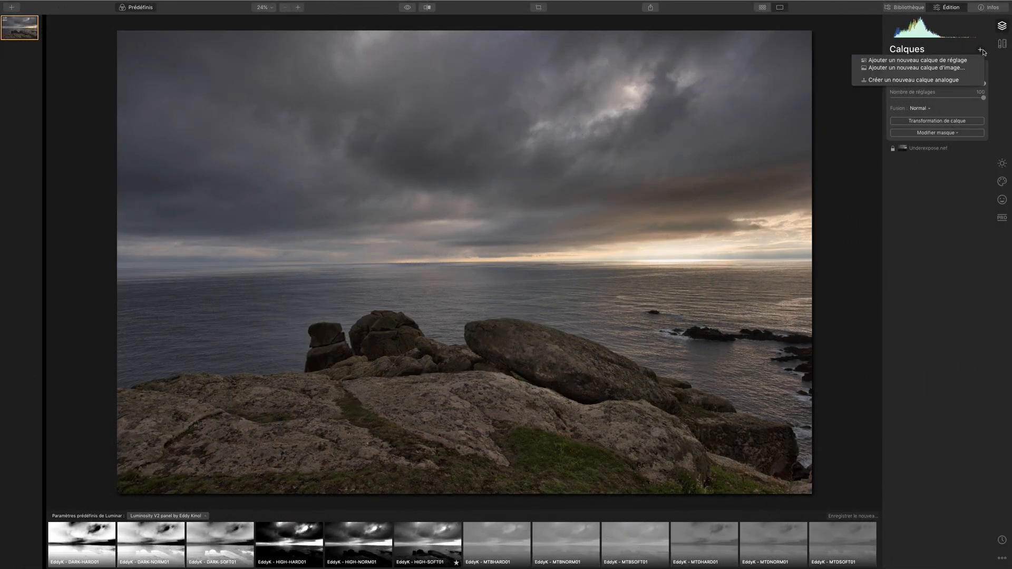
pyautogui.click(1000, 164)
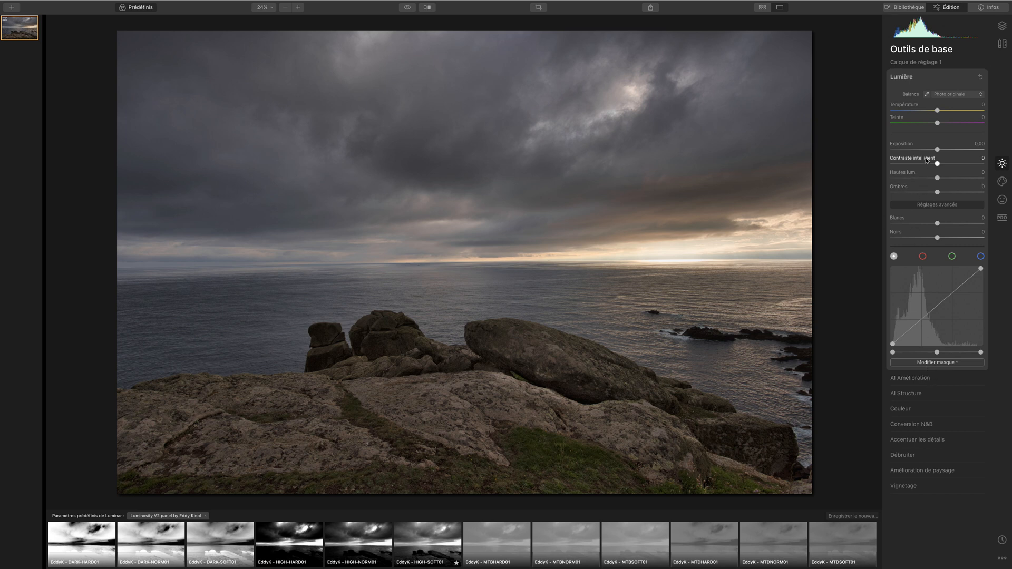
pyautogui.moveTo(937, 150); pyautogui.dragTo(930, 149)
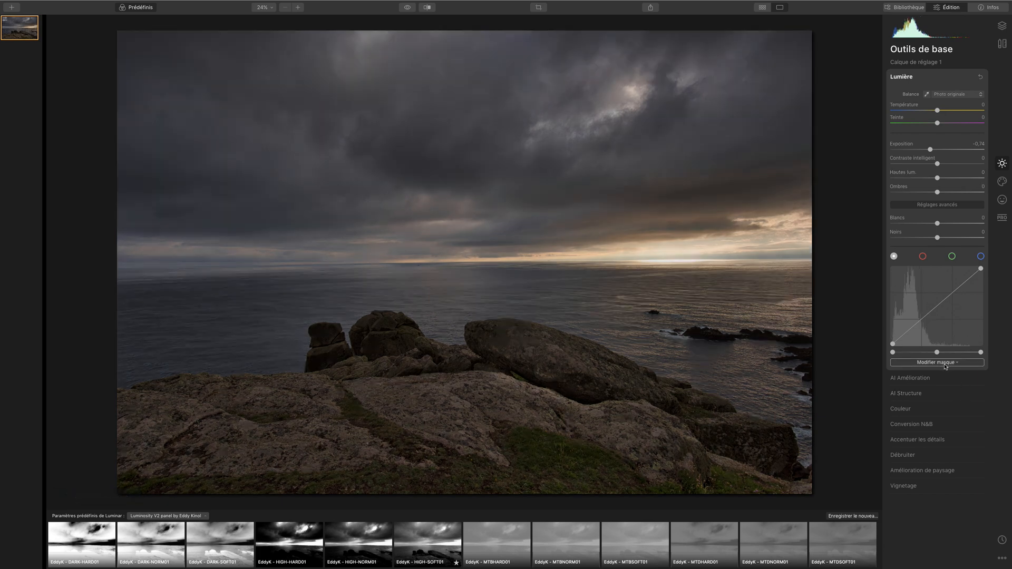
# Create a brush mask for the Lumière settings by painting a short stroke in the sky above the bright horizon
pyautogui.click(945, 364)
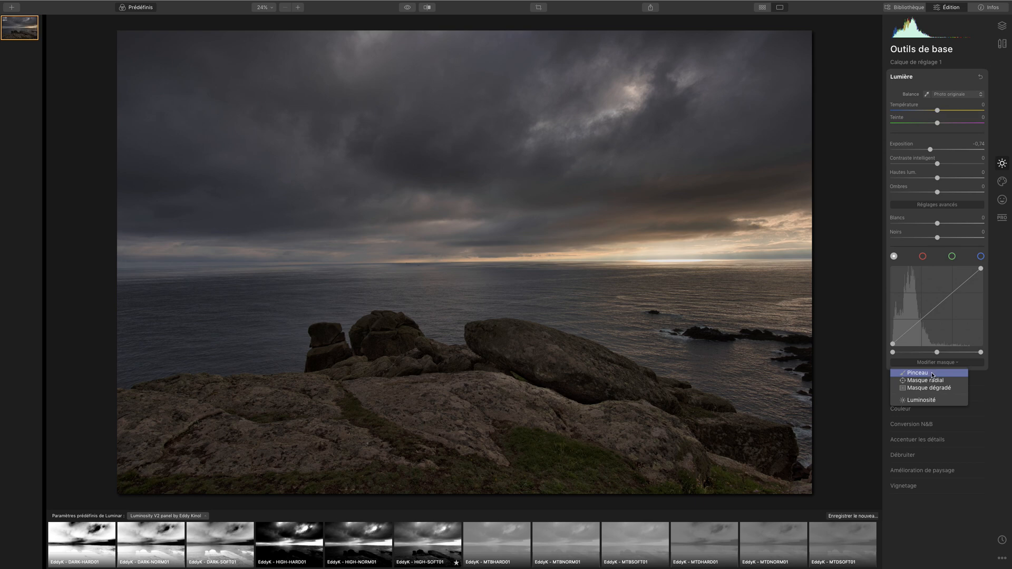
pyautogui.click(933, 373)
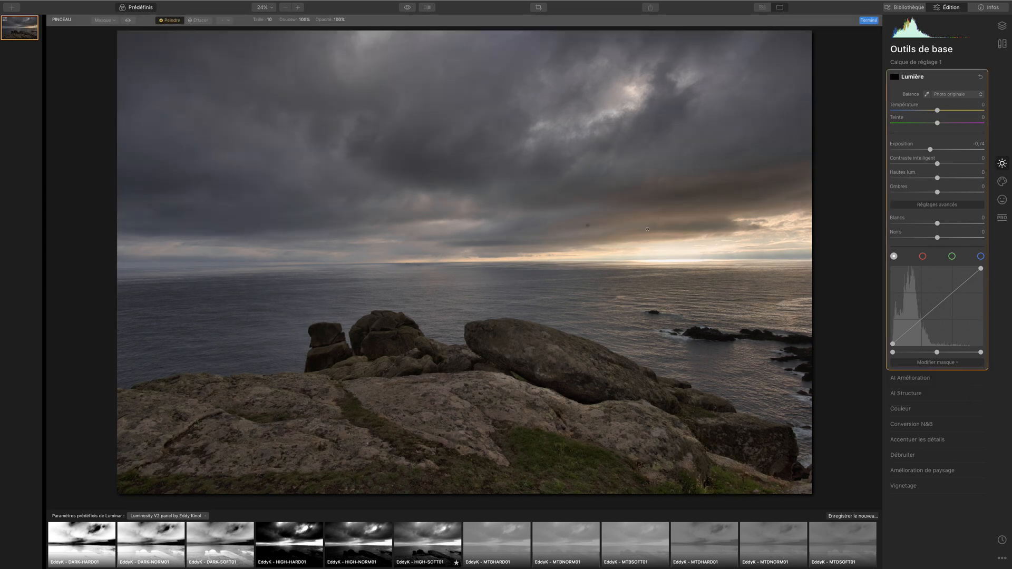
pyautogui.moveTo(588, 225); pyautogui.dragTo(661, 218)
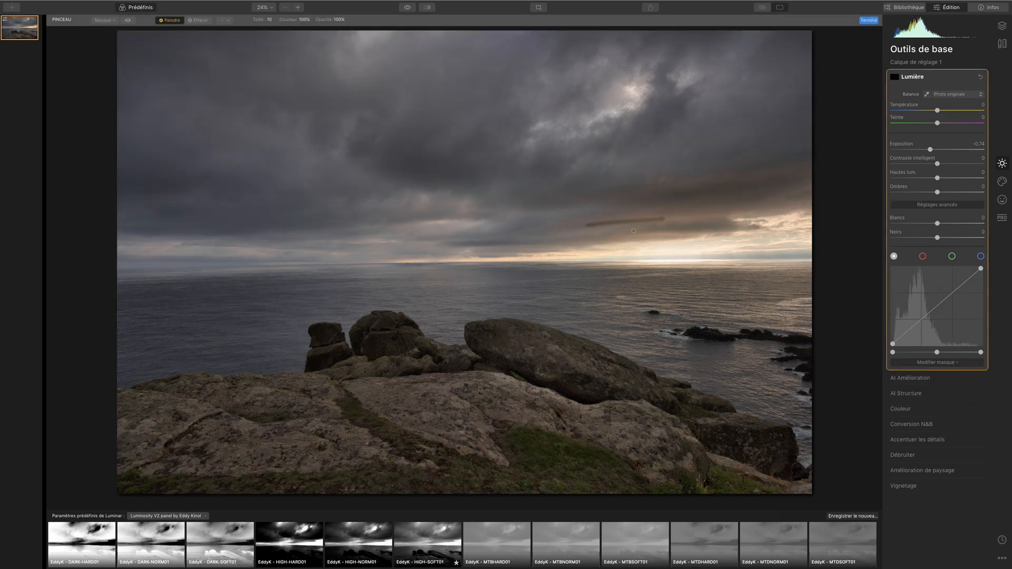
# Paste the copied luminosity mask over the Lumière brush mask, try Exposition at 5.00 and set it to -1.27
pyautogui.click(897, 78)
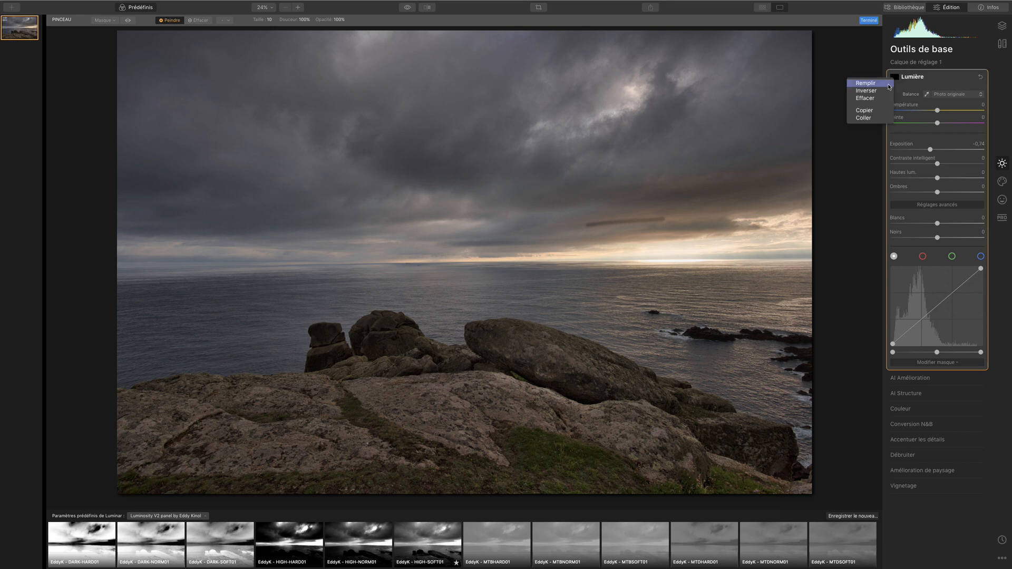
pyautogui.click(864, 118)
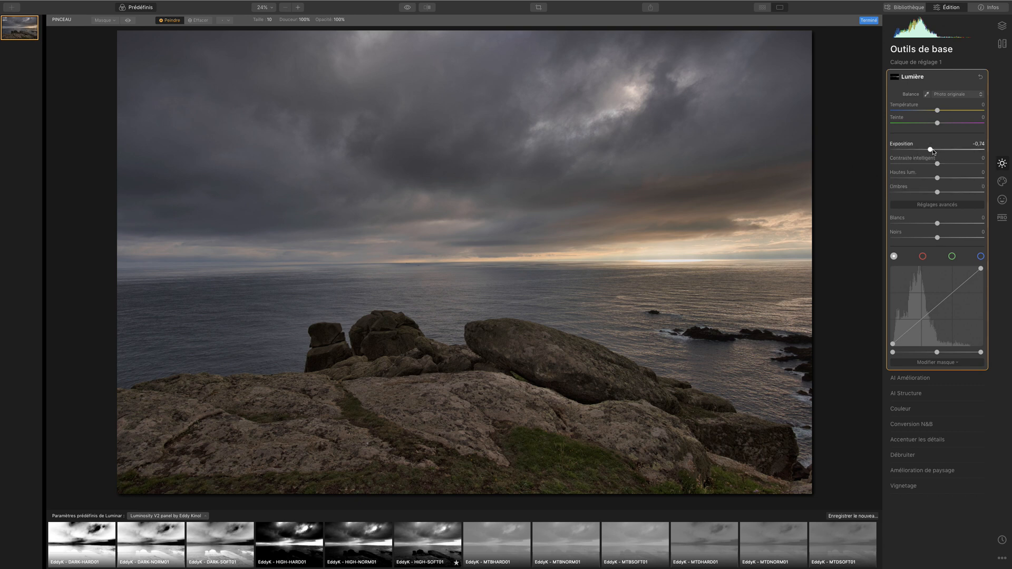
pyautogui.moveTo(932, 152); pyautogui.dragTo(983, 156)
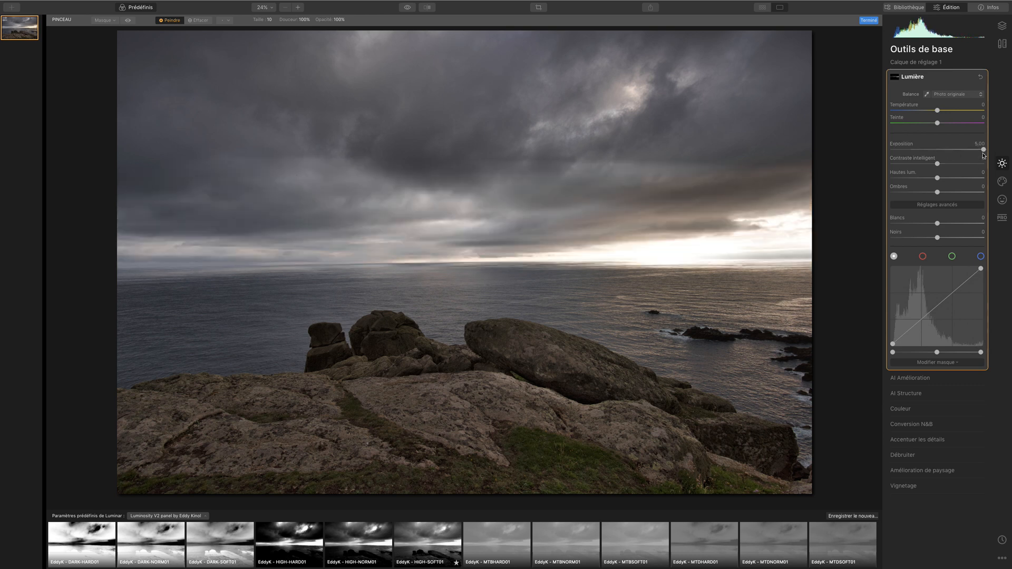
pyautogui.moveTo(982, 150); pyautogui.dragTo(928, 152)
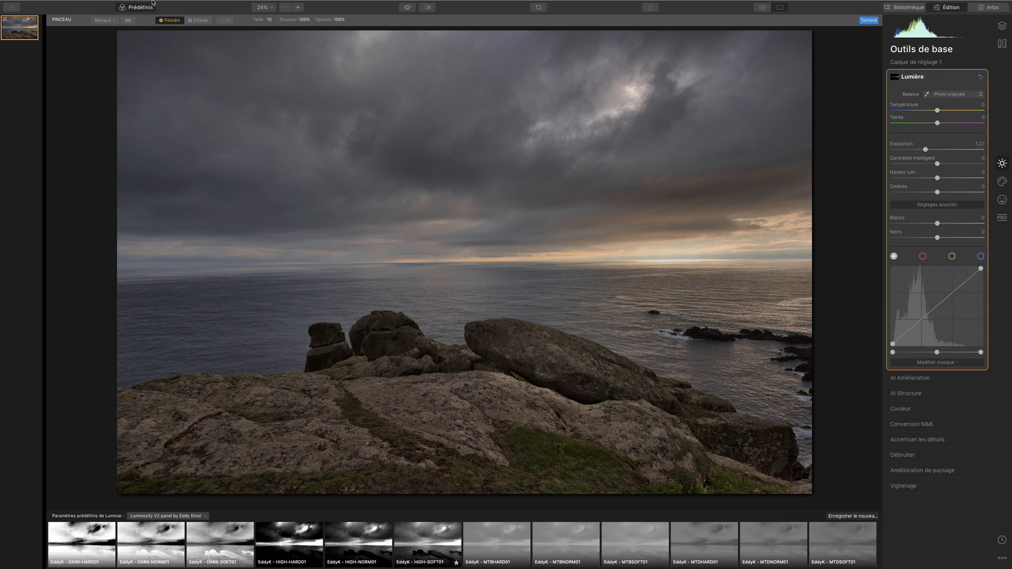
# Display the mask overlay, erase the mask across the upper sky with a size 130 brush, and hide the overlay
pyautogui.click(129, 21)
pyautogui.press(']')
pyautogui.press(']')
pyautogui.press(']')
pyautogui.press(']')
pyautogui.press(']')
pyautogui.press(']')
pyautogui.press(']')
pyautogui.press(']')
pyautogui.press(']')
pyautogui.press(']')
pyautogui.press(']')
pyautogui.press(']')
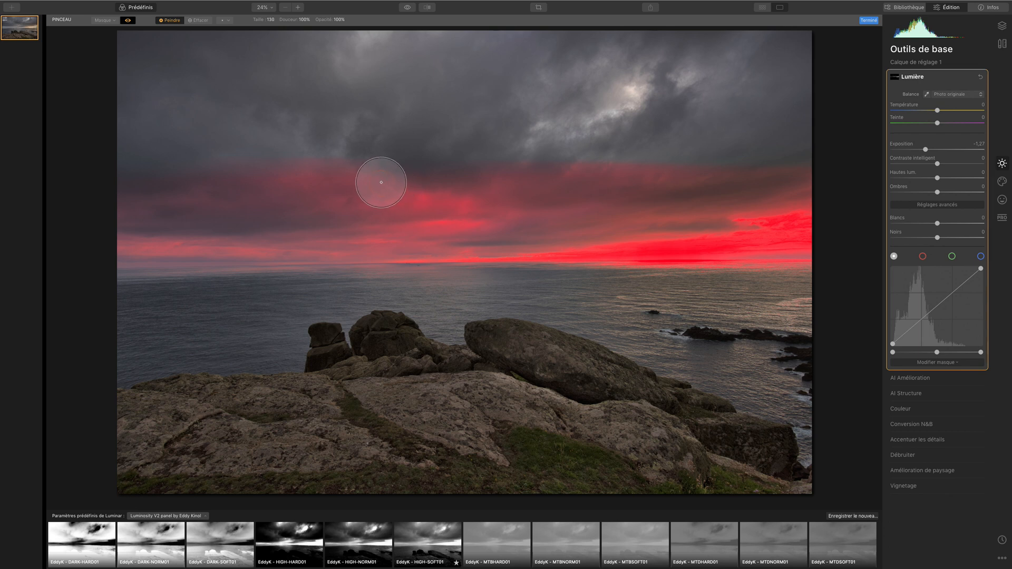
pyautogui.click(200, 20)
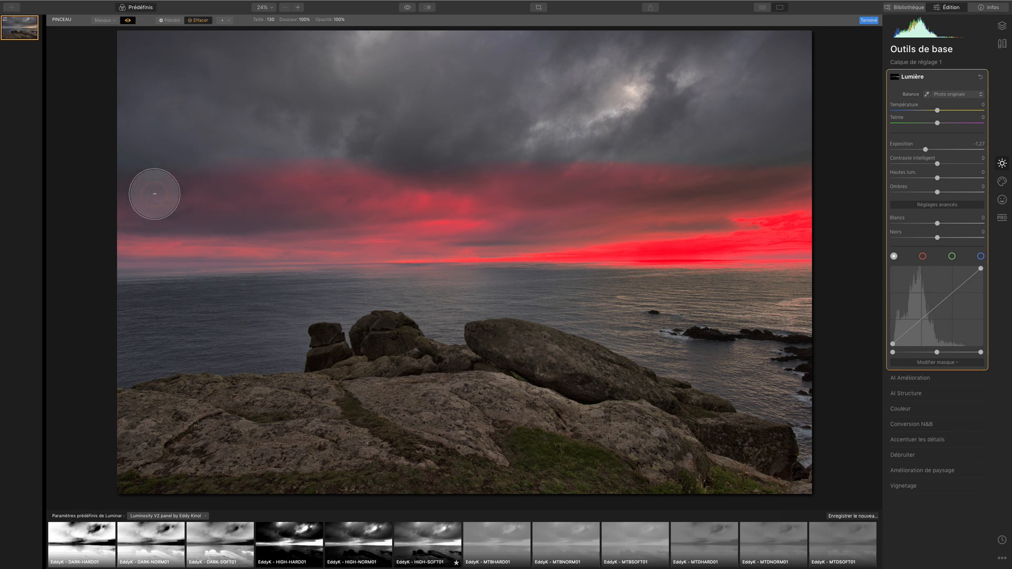
pyautogui.moveTo(153, 191)
pyautogui.mouseDown()
pyautogui.moveTo(391, 172)
pyautogui.moveTo(302, 168)
pyautogui.moveTo(510, 186)
pyautogui.moveTo(456, 180)
pyautogui.moveTo(694, 182)
pyautogui.moveTo(654, 176)
pyautogui.moveTo(822, 163)
pyautogui.mouseUp()
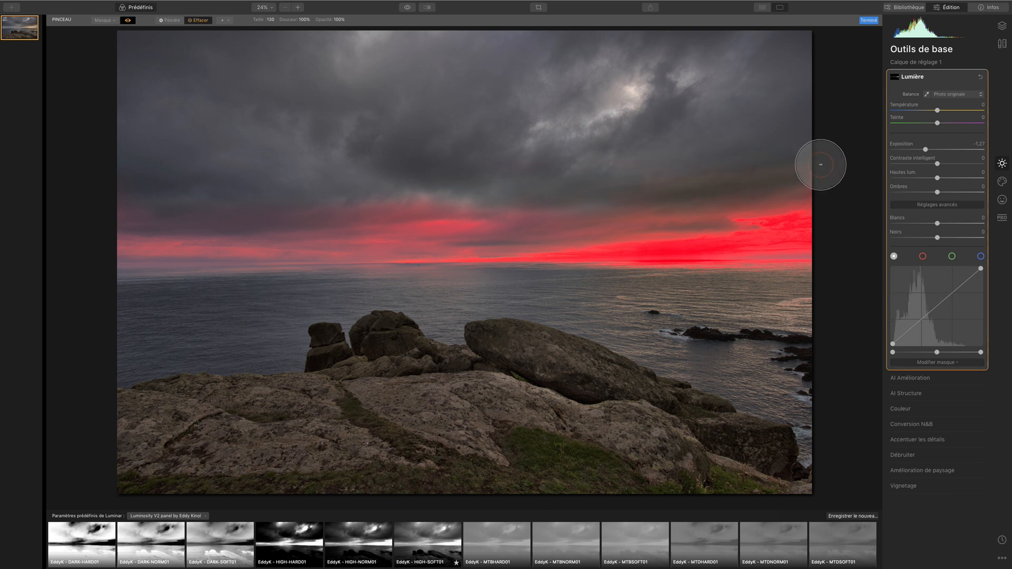
pyautogui.moveTo(153, 232)
pyautogui.mouseDown()
pyautogui.moveTo(399, 230)
pyautogui.moveTo(657, 206)
pyautogui.mouseUp()
pyautogui.click(127, 20)
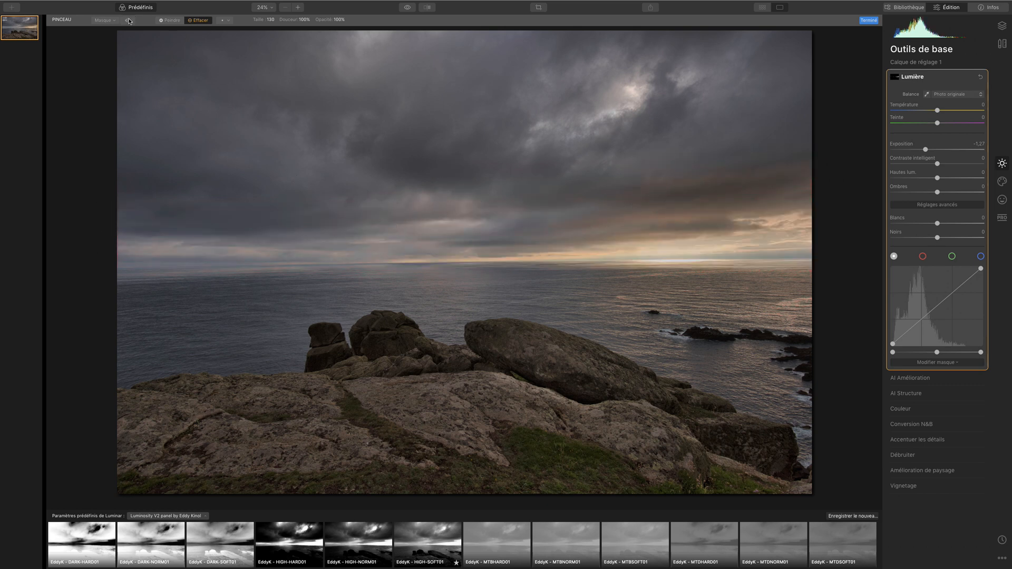
# Try Exposition at -1.77 and a lower Hautes lum. on the masked area, and reset both to zero
pyautogui.doubleClick(930, 150)
pyautogui.click(922, 150)
pyautogui.moveTo(923, 151); pyautogui.dragTo(921, 151)
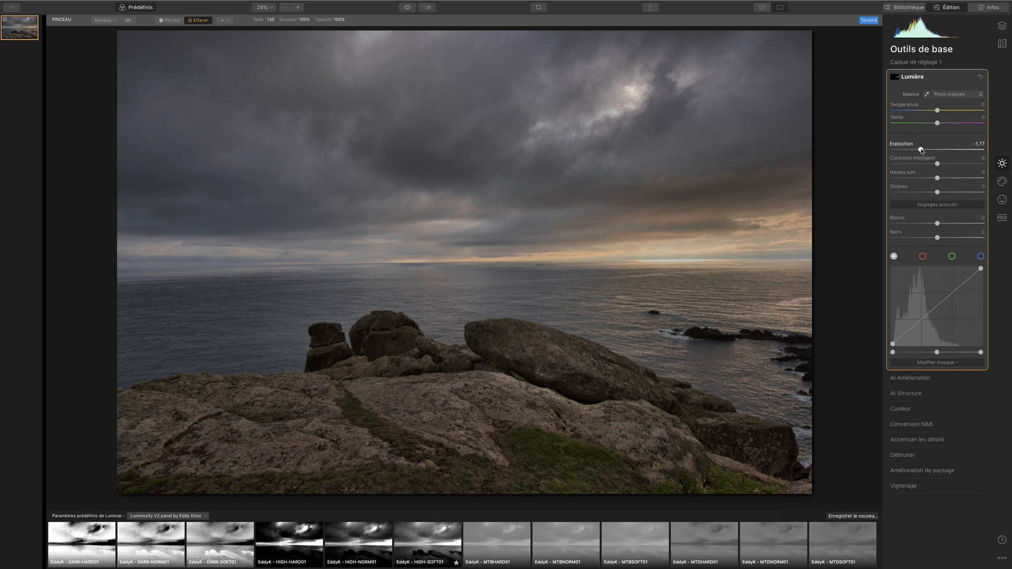
pyautogui.doubleClick(922, 150)
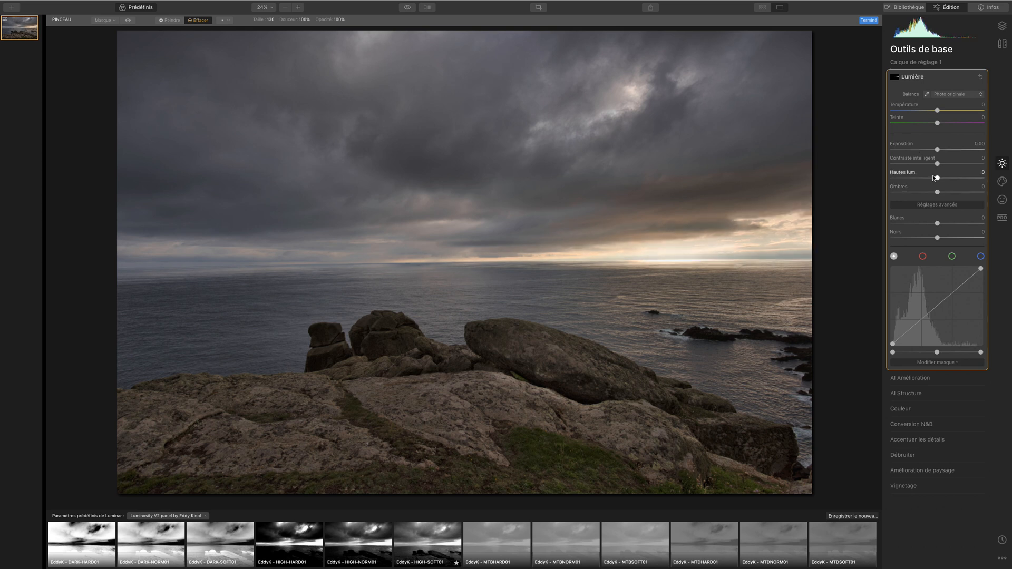
pyautogui.moveTo(938, 179); pyautogui.dragTo(912, 179)
pyautogui.doubleClick(919, 177)
# Lower the midtones of the master curve, raise the red and blue curves, lower the green curve slightly, and set Hautes lum. to -45
pyautogui.moveTo(936, 310); pyautogui.dragTo(942, 313)
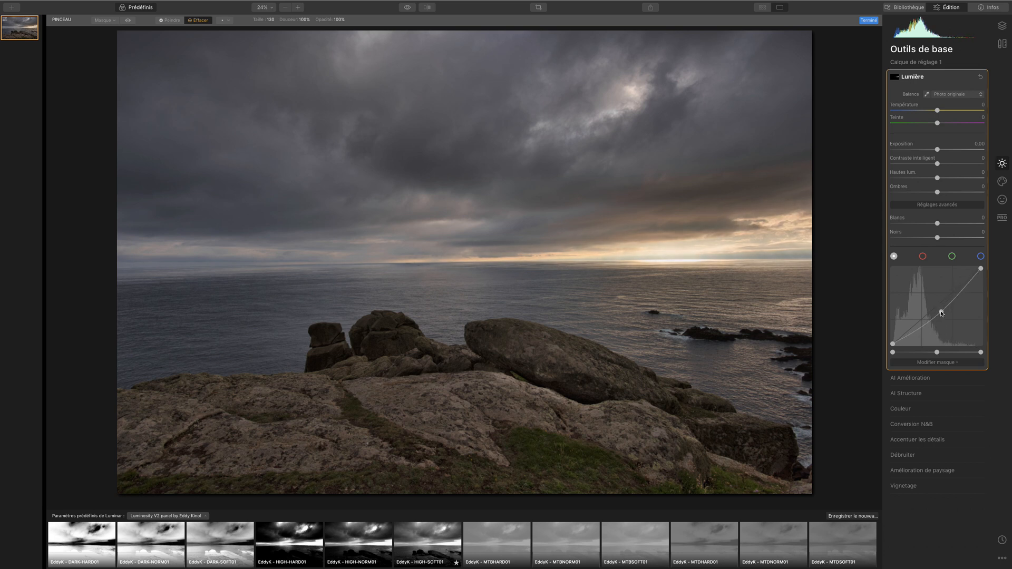
pyautogui.click(923, 257)
pyautogui.moveTo(939, 309); pyautogui.dragTo(934, 304)
pyautogui.click(954, 256)
pyautogui.moveTo(940, 305); pyautogui.dragTo(941, 307)
pyautogui.click(980, 257)
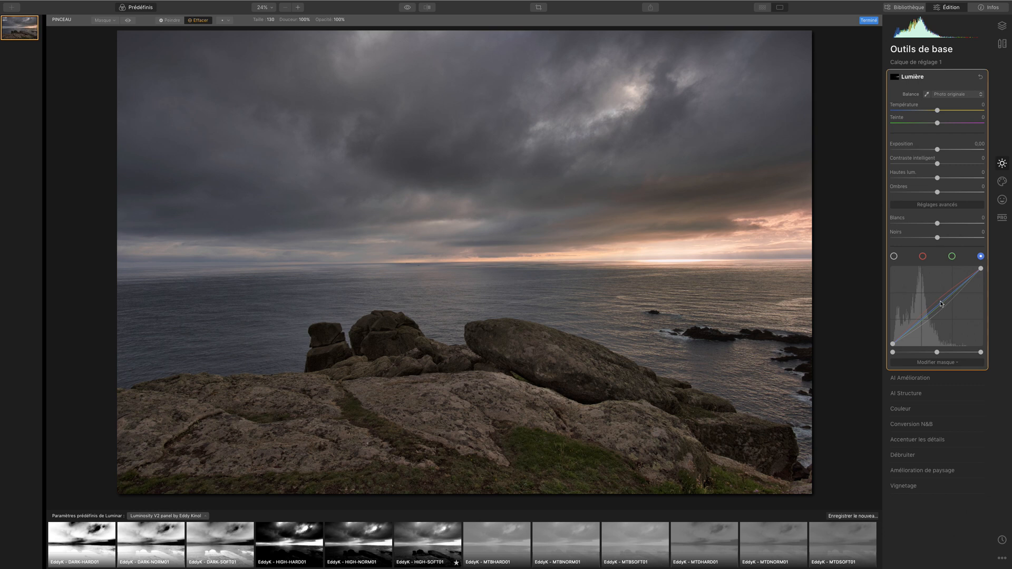
pyautogui.moveTo(941, 304); pyautogui.dragTo(935, 302)
pyautogui.moveTo(935, 177); pyautogui.dragTo(916, 177)
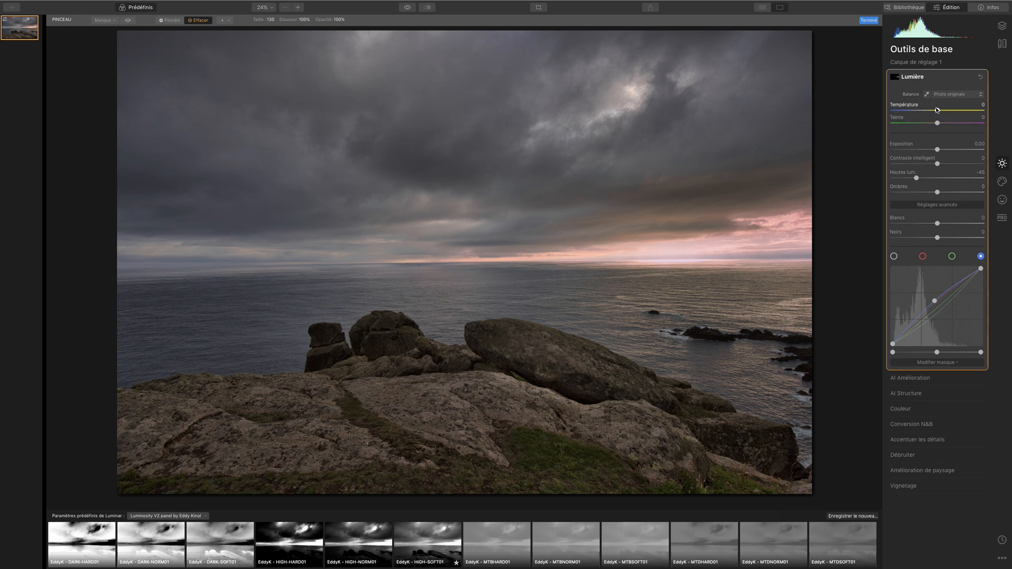
# Try shifting Température and Teinte on the masked horizon area, and reset both to zero
pyautogui.moveTo(938, 111)
pyautogui.mouseDown()
pyautogui.moveTo(947, 113)
pyautogui.moveTo(937, 113)
pyautogui.mouseUp()
pyautogui.moveTo(938, 112)
pyautogui.mouseDown()
pyautogui.moveTo(914, 109)
pyautogui.moveTo(936, 111)
pyautogui.moveTo(933, 123)
pyautogui.mouseUp()
pyautogui.doubleClick(931, 122)
pyautogui.doubleClick(935, 110)
# Raise the midtone point of the green curve slightly, and lift the midtones of the red curve for the masked horizon
pyautogui.click(952, 257)
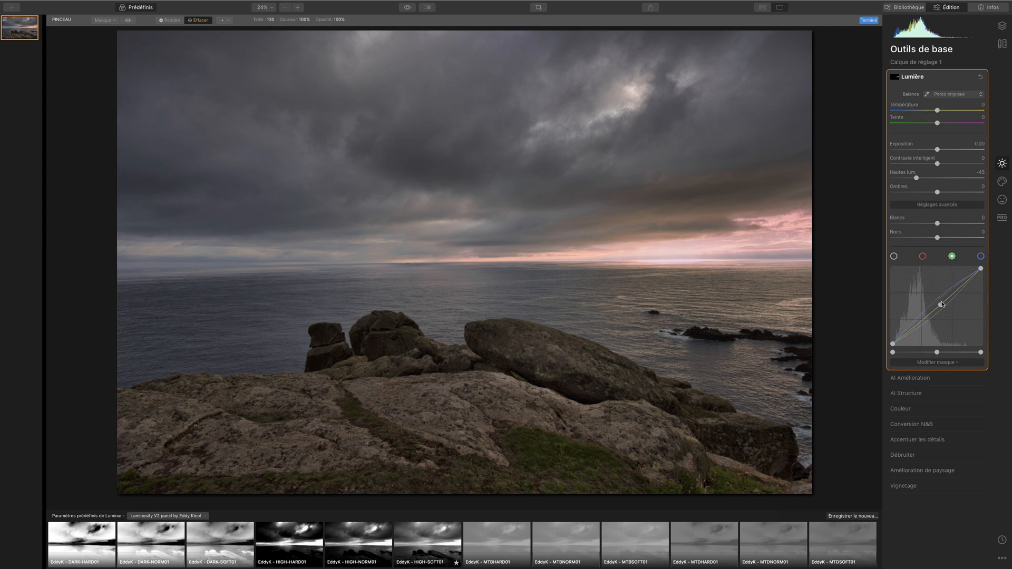
pyautogui.moveTo(940, 305); pyautogui.dragTo(939, 304)
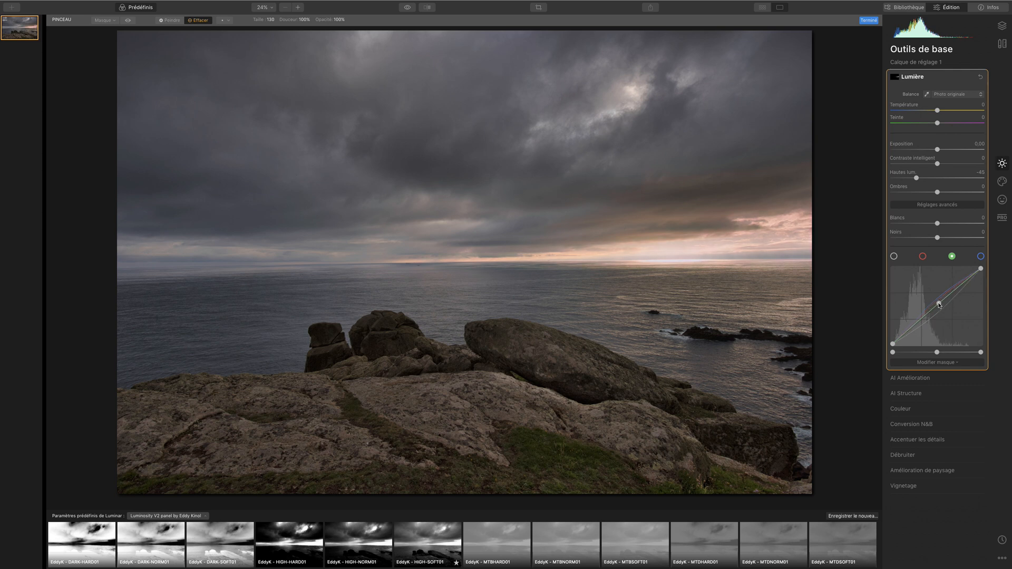
pyautogui.click(922, 256)
pyautogui.moveTo(935, 305); pyautogui.dragTo(935, 305)
pyautogui.moveTo(933, 304); pyautogui.dragTo(931, 301)
# Lower the Nombre de réglages of Calque de réglage 1 to 47 and compare the image with and without that layer
pyautogui.click(1003, 25)
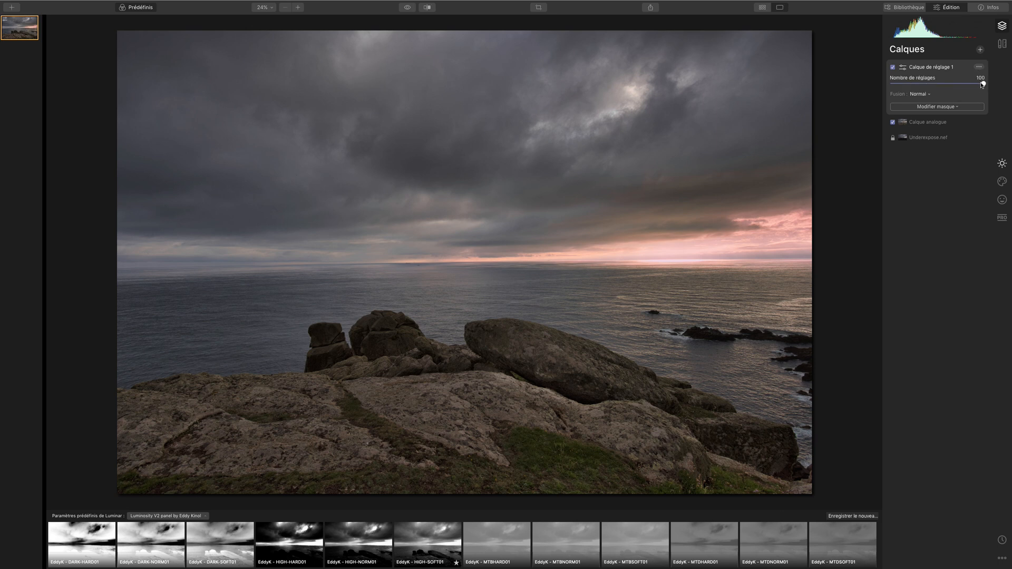
pyautogui.moveTo(983, 85); pyautogui.dragTo(890, 85)
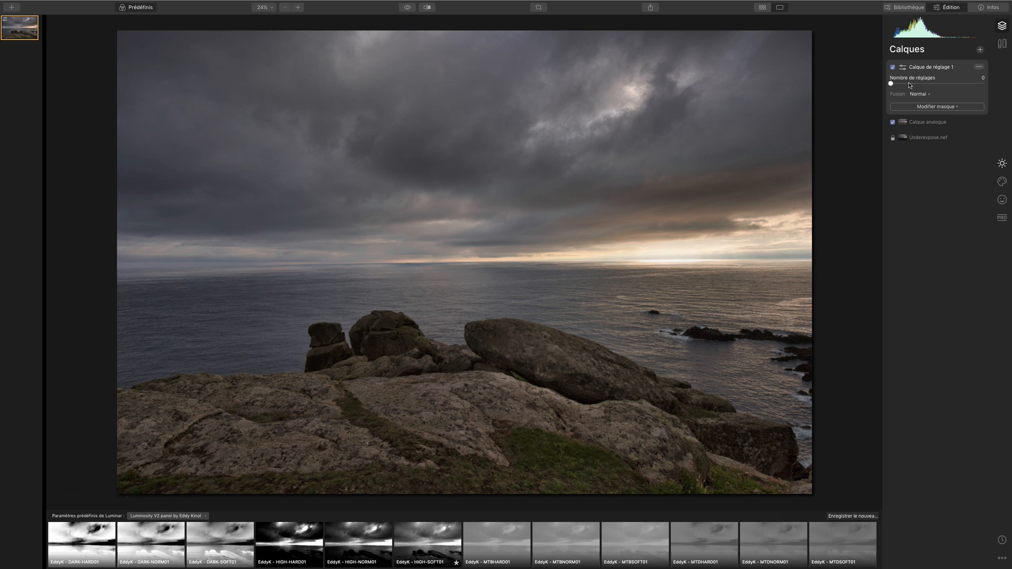
pyautogui.moveTo(894, 86); pyautogui.dragTo(931, 86)
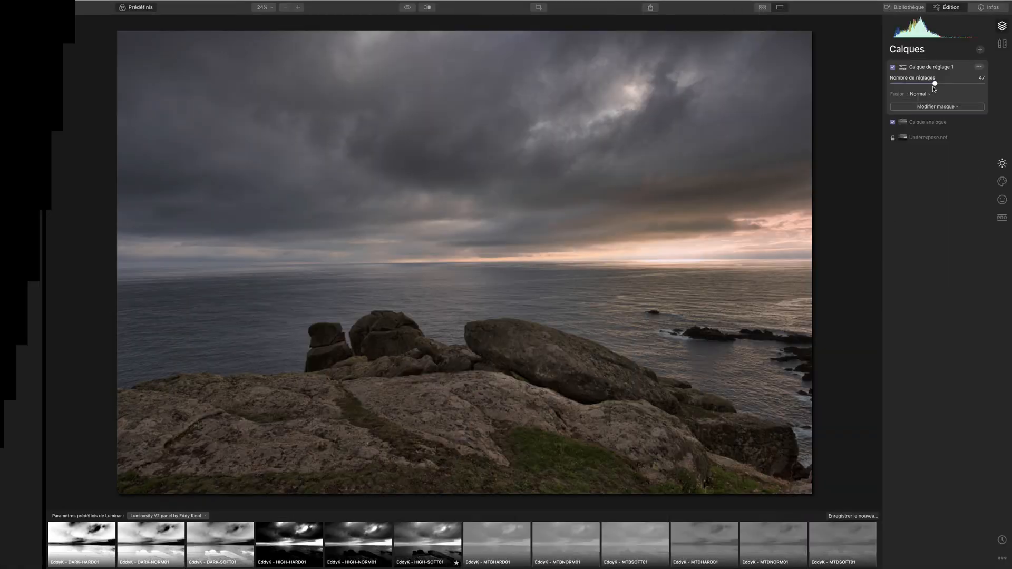
pyautogui.click(893, 67)
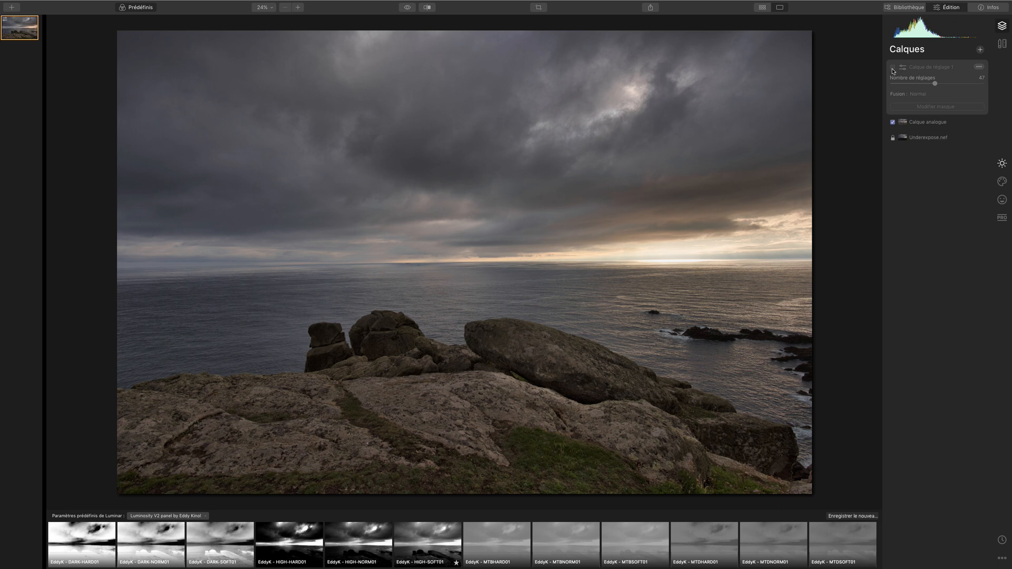
pyautogui.click(892, 67)
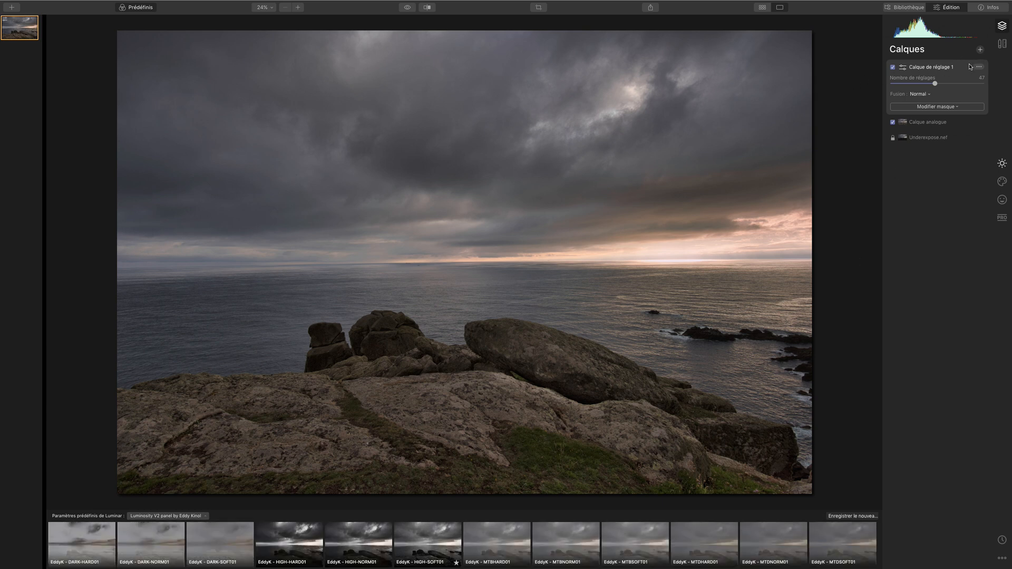
# Create a new Calque analogue, set its blending mode to Multiplicateur, and reduce its Opacité d'image to 30
pyautogui.click(980, 51)
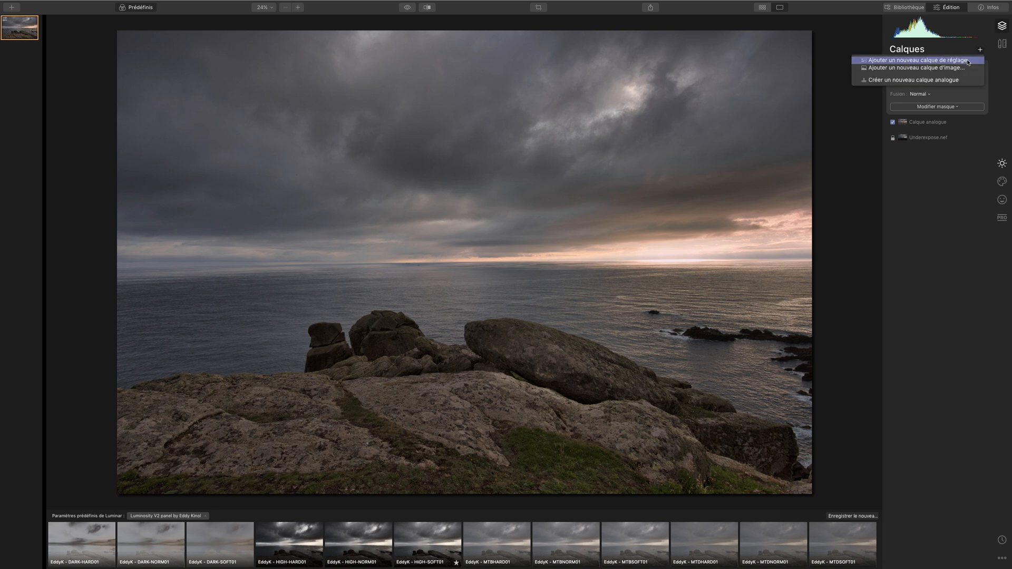
pyautogui.click(938, 80)
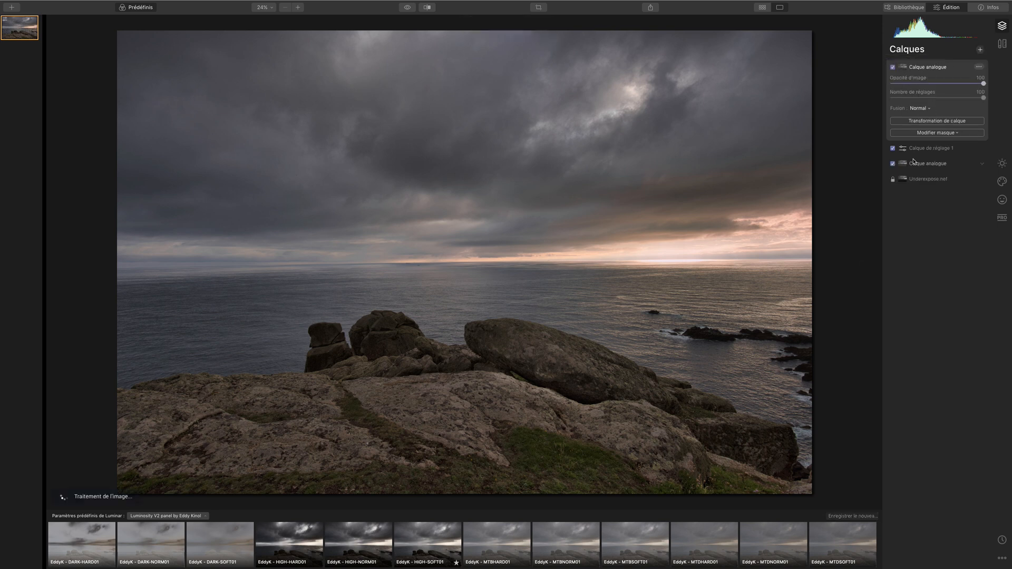
pyautogui.click(926, 108)
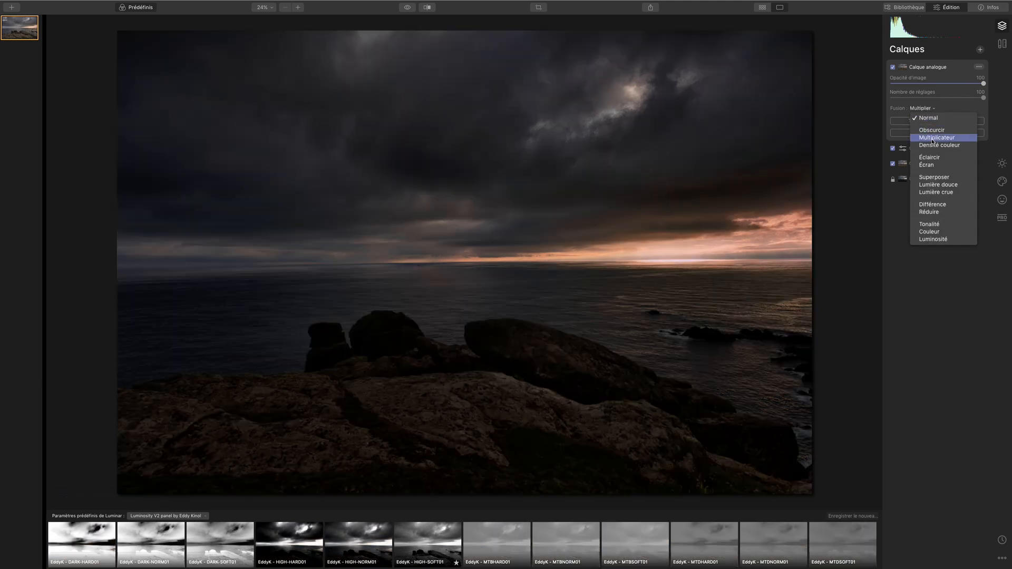
pyautogui.click(933, 138)
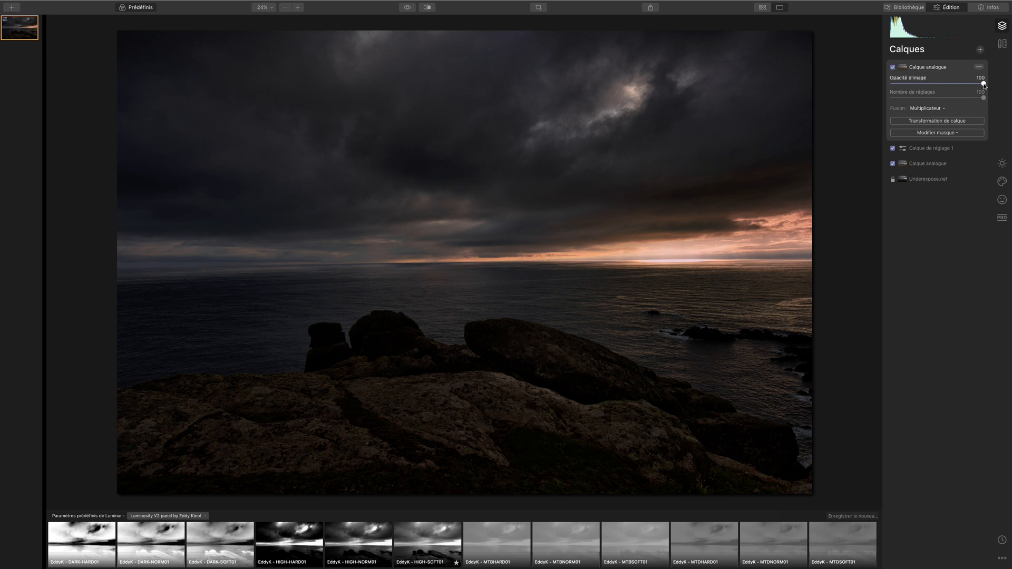
pyautogui.moveTo(982, 83); pyautogui.dragTo(883, 75)
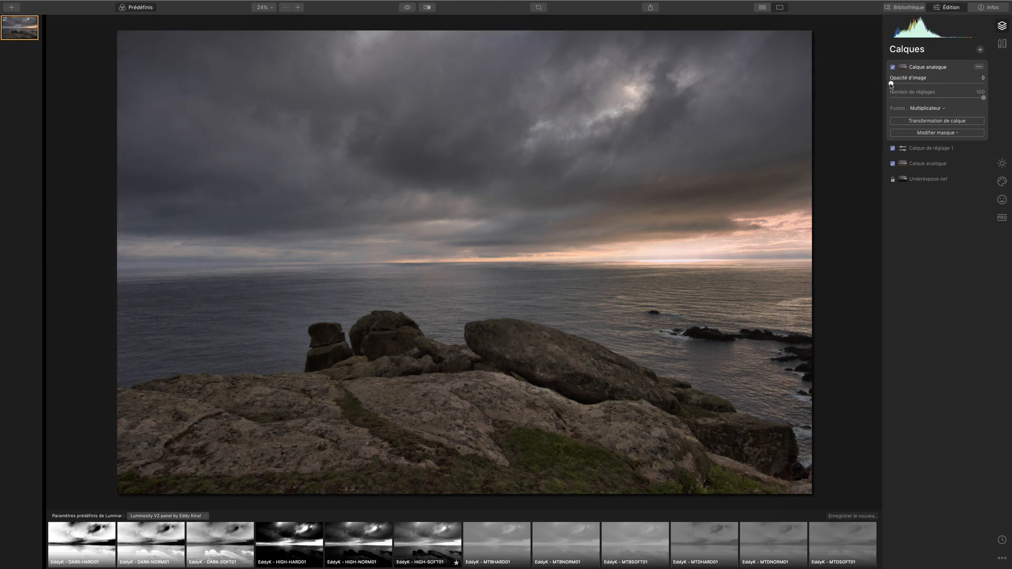
pyautogui.moveTo(891, 84); pyautogui.dragTo(929, 95)
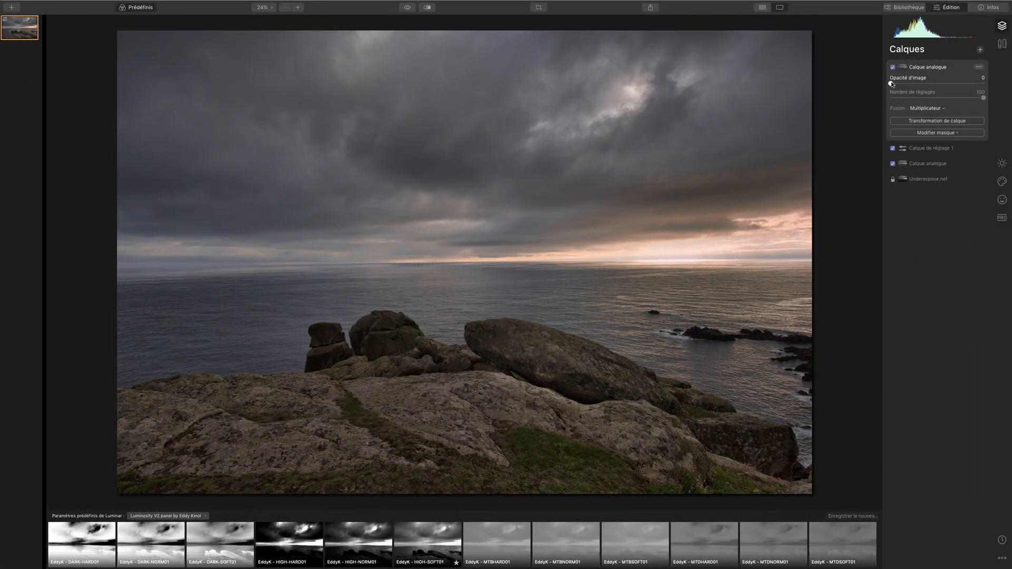
pyautogui.moveTo(890, 84); pyautogui.dragTo(918, 87)
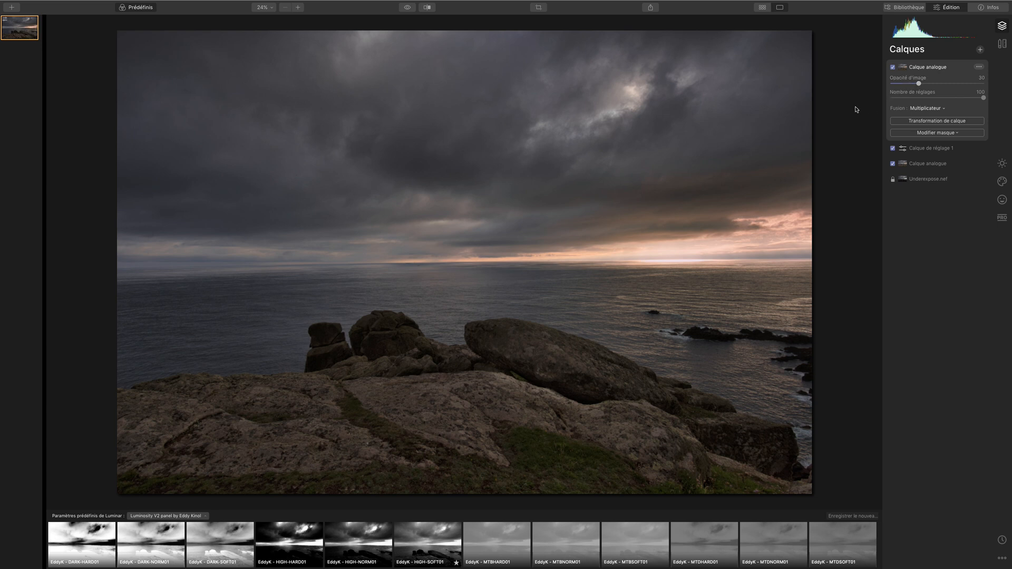
pyautogui.moveTo(407, 8); pyautogui.dragTo(408, 8)
# Add a new adjustment layer and draw a gradient mask for its Éclat effect from the upper sky to the horizon
pyautogui.click(980, 50)
pyautogui.click(955, 60)
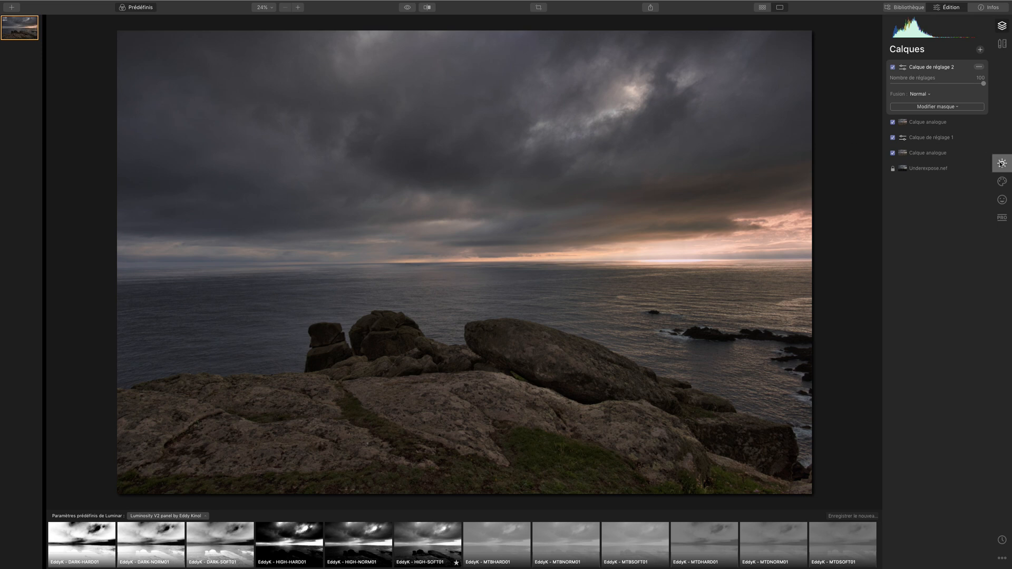
pyautogui.click(1004, 185)
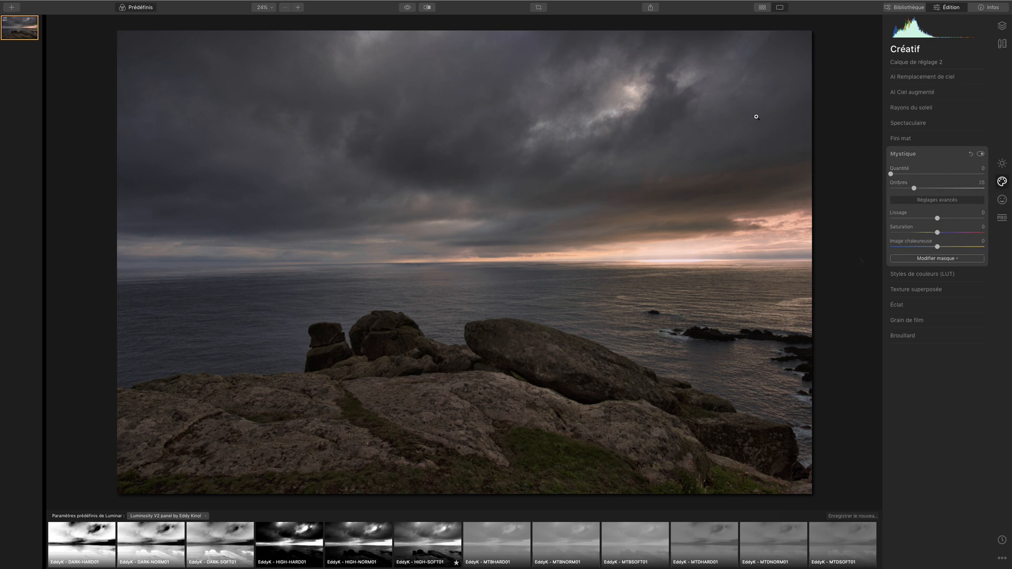
pyautogui.click(898, 305)
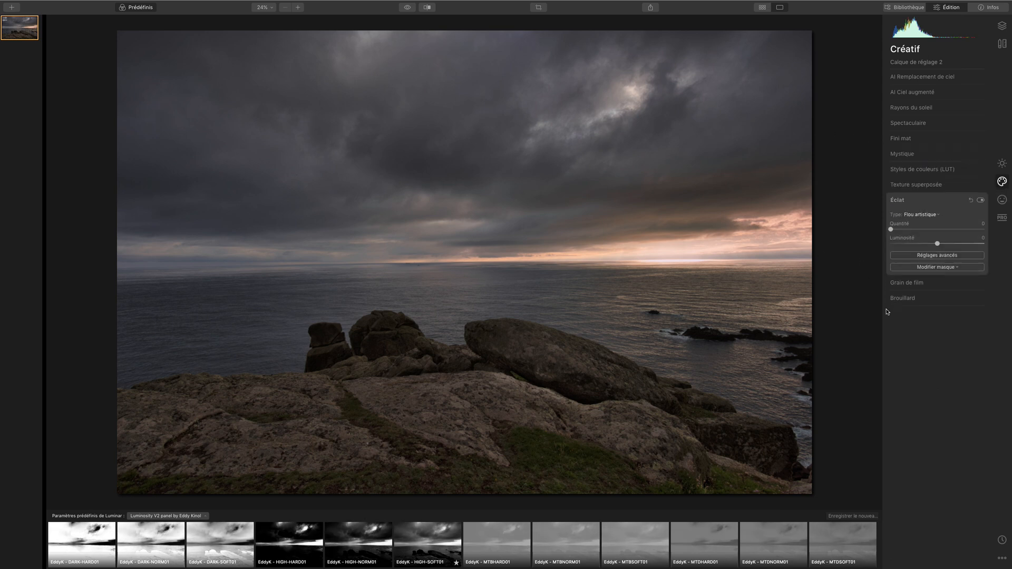
pyautogui.click(928, 267)
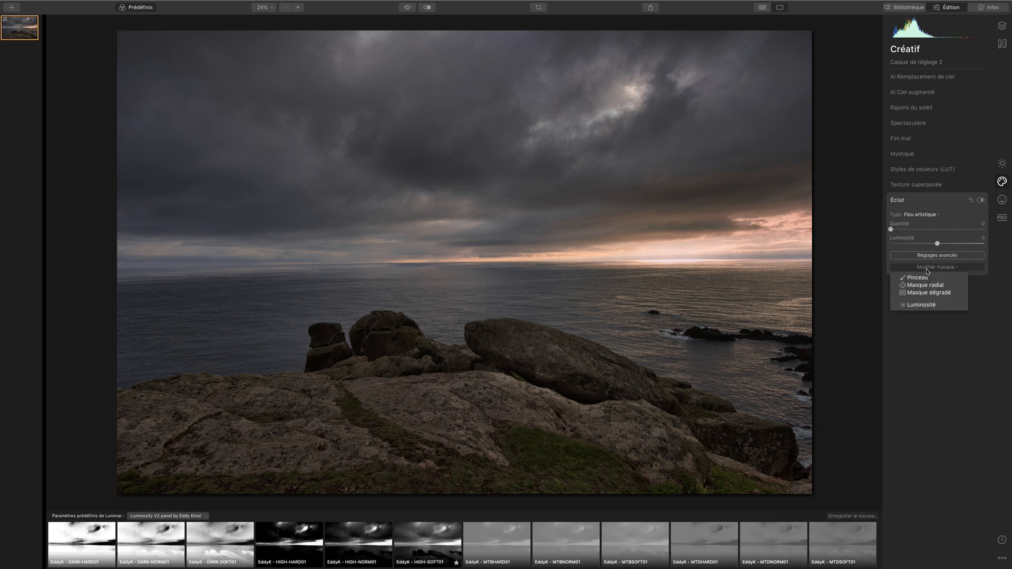
pyautogui.click(922, 293)
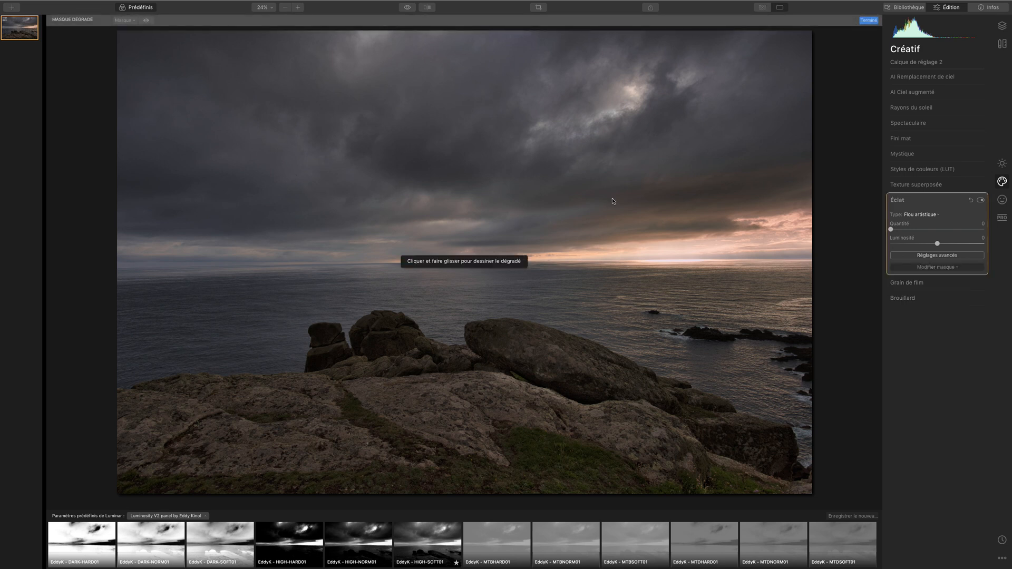
pyautogui.moveTo(480, 54); pyautogui.dragTo(459, 258)
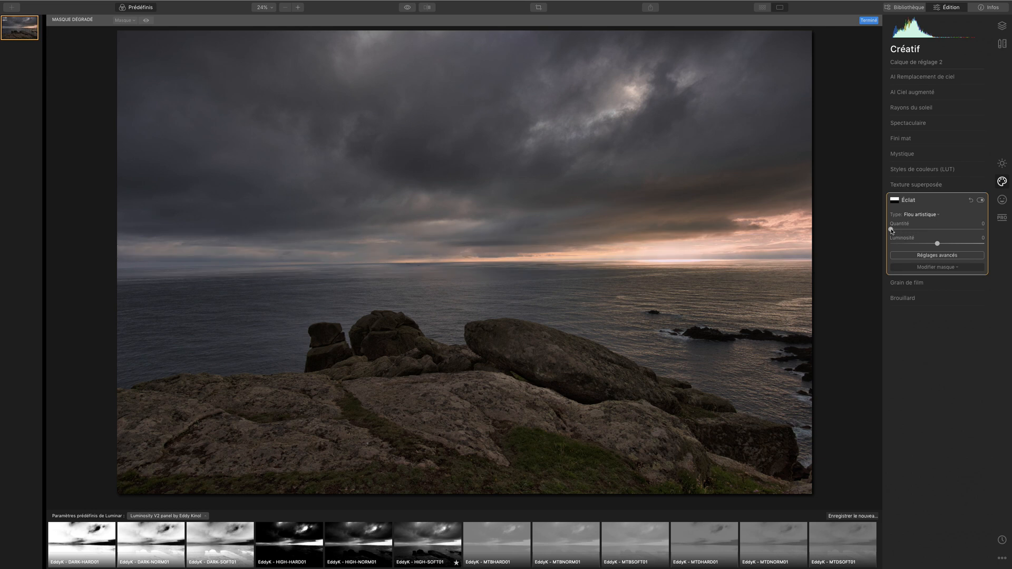
# Set the Éclat Quantité to 48 on the masked sky, finish the mask editing, and hide the preset strip
pyautogui.moveTo(898, 232); pyautogui.dragTo(939, 234)
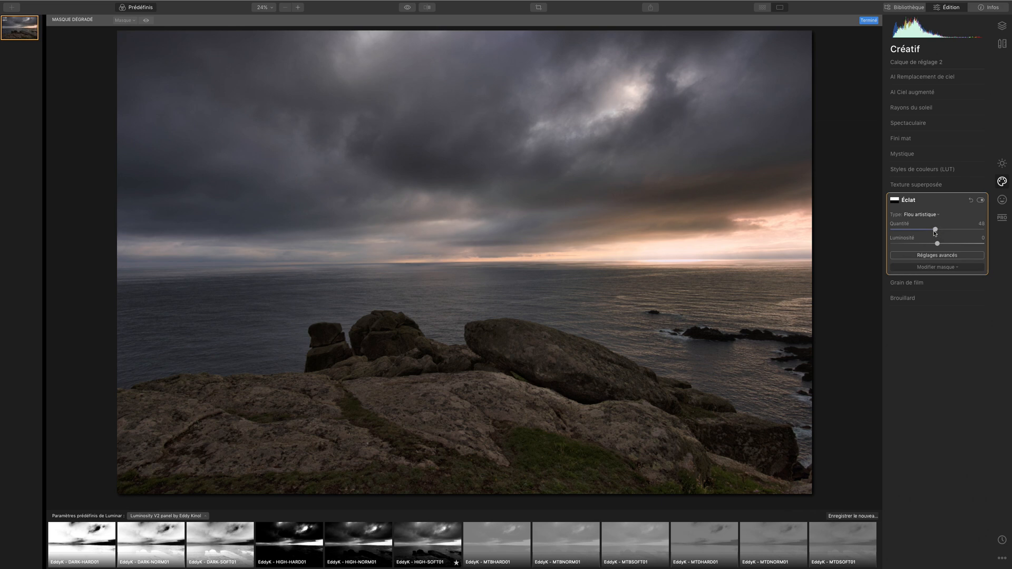
pyautogui.moveTo(122, 2)
pyautogui.click(164, 16)
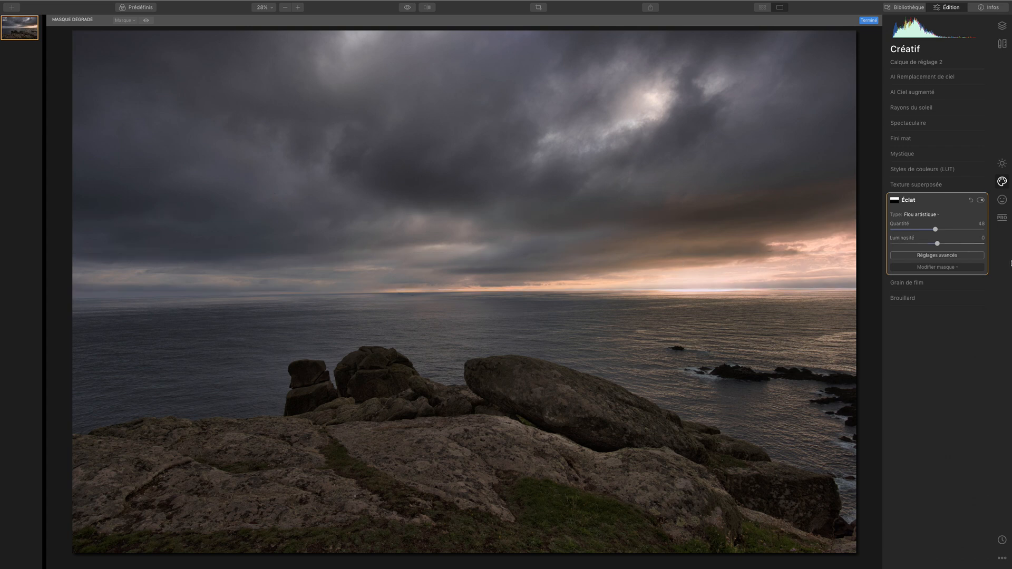
pyautogui.press('Return')
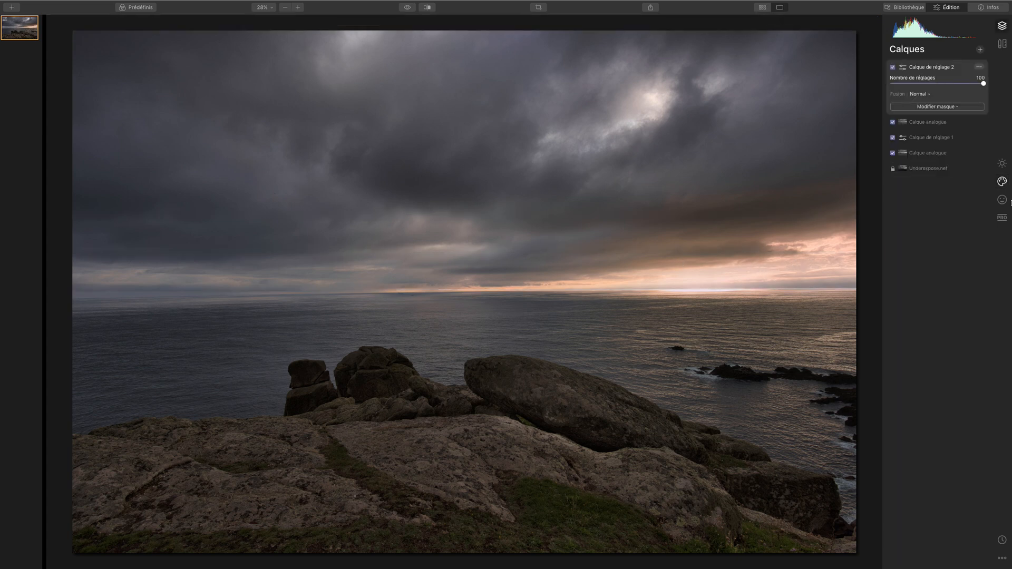
# Darken the edges with Vignetage: Quantité -56, Taille 27, Arrondi 34 and Progressivité 100
pyautogui.click(1005, 164)
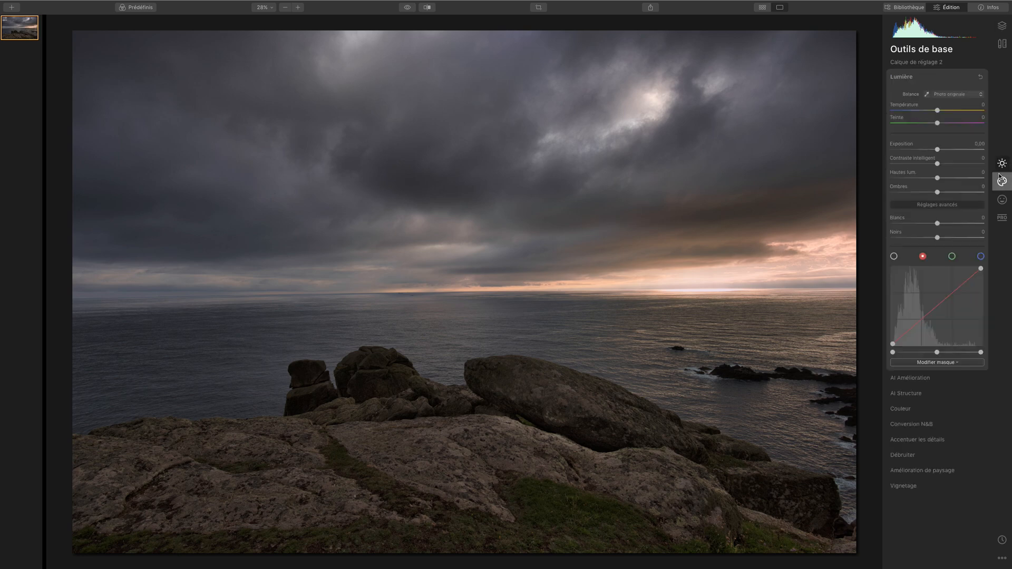
pyautogui.click(905, 486)
pyautogui.moveTo(937, 235); pyautogui.dragTo(904, 235)
pyautogui.moveTo(937, 289); pyautogui.dragTo(914, 289)
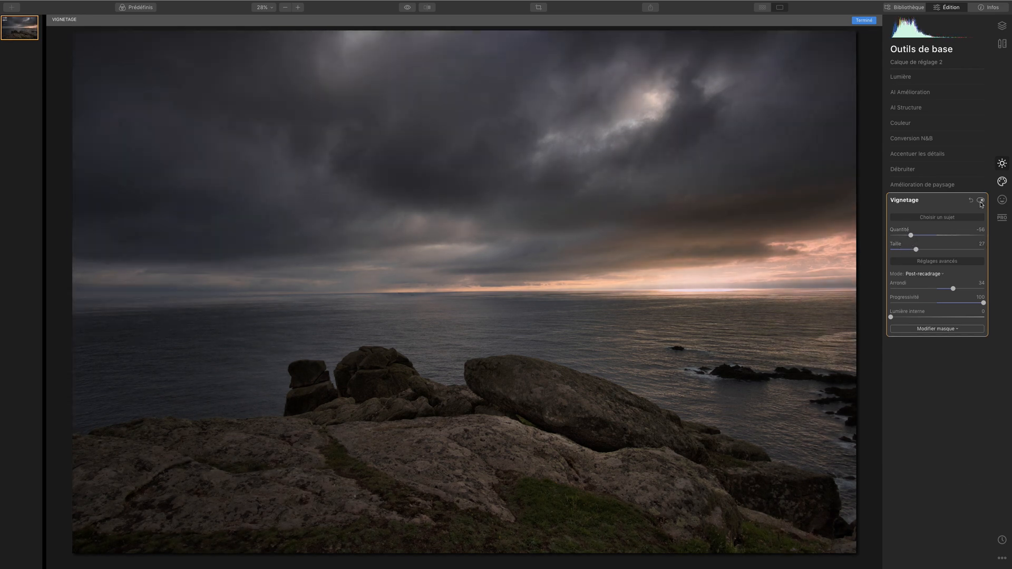
pyautogui.click(864, 20)
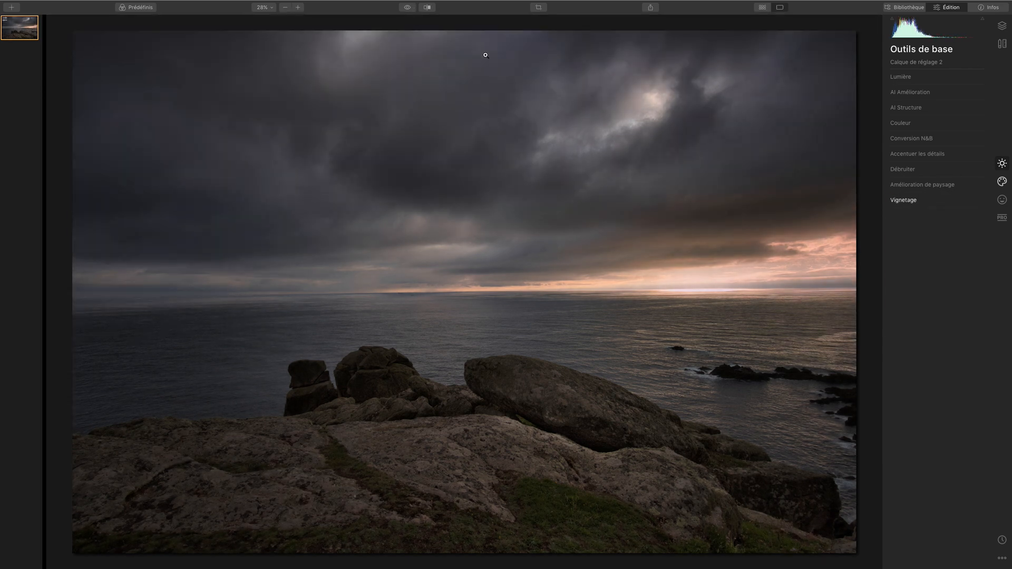
# Warm the color balance with Amélioration des couleurs, setting Cyan-Rouge to 1 for Ombres and trying the highlights and midtones
pyautogui.click(1002, 217)
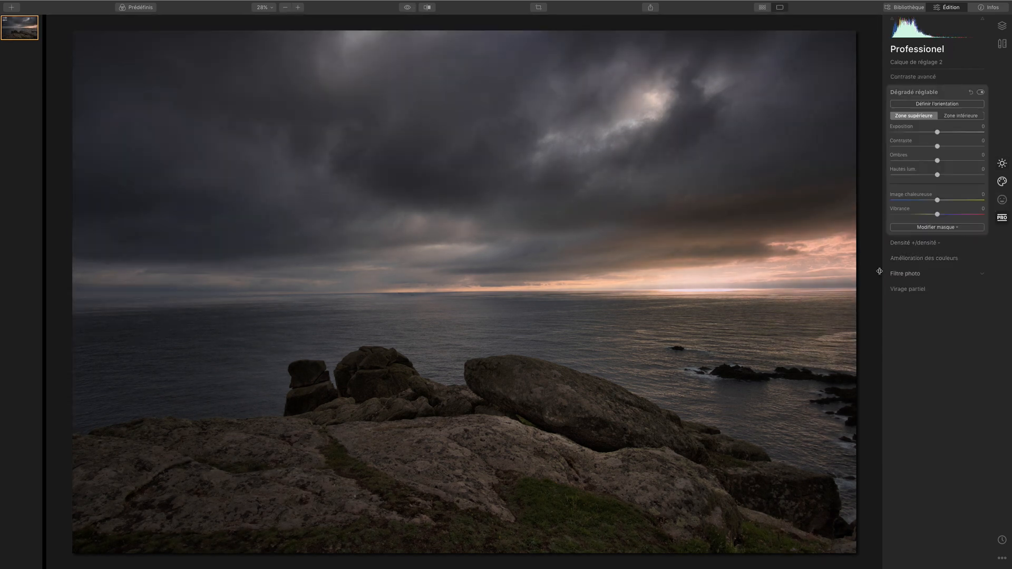
pyautogui.click(933, 258)
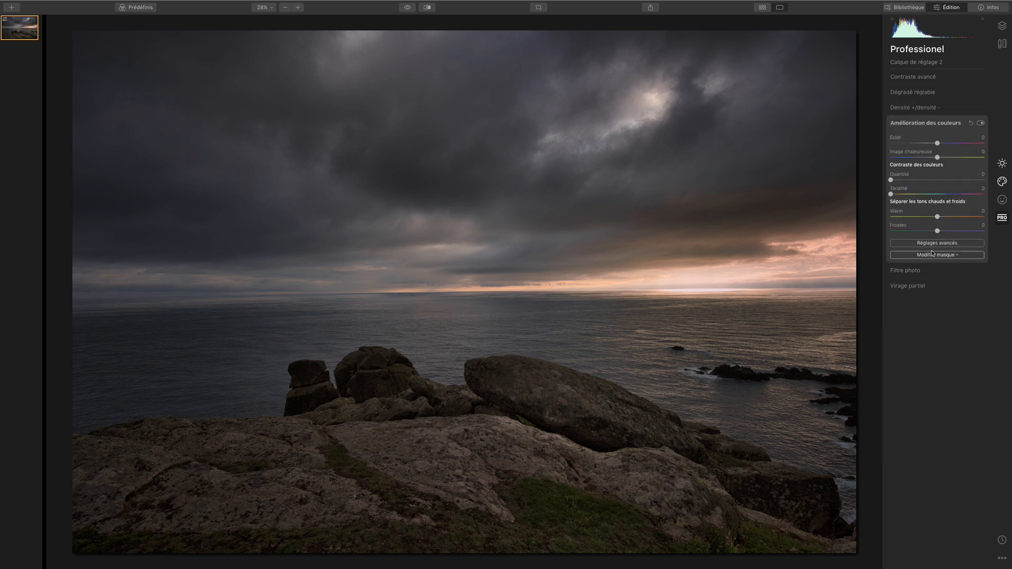
pyautogui.click(946, 244)
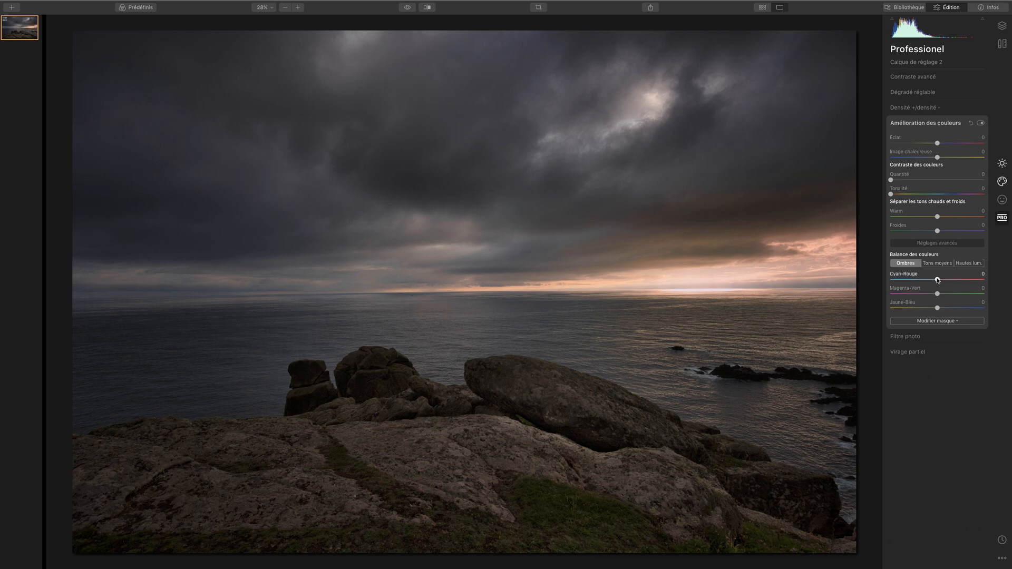
pyautogui.moveTo(923, 278)
pyautogui.mouseDown()
pyautogui.moveTo(960, 278)
pyautogui.moveTo(926, 277)
pyautogui.moveTo(942, 276)
pyautogui.mouseUp()
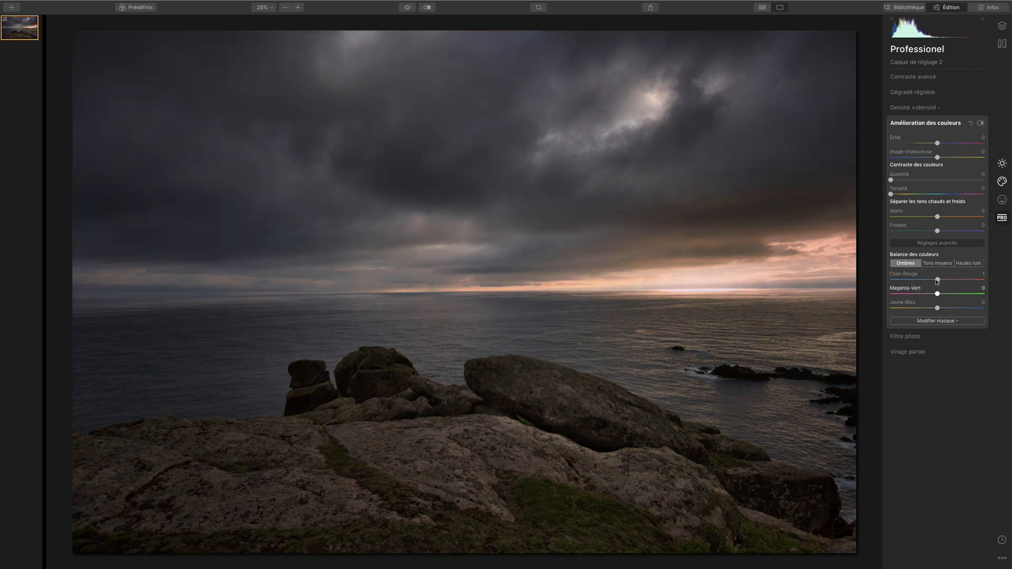
pyautogui.click(968, 263)
pyautogui.click(937, 263)
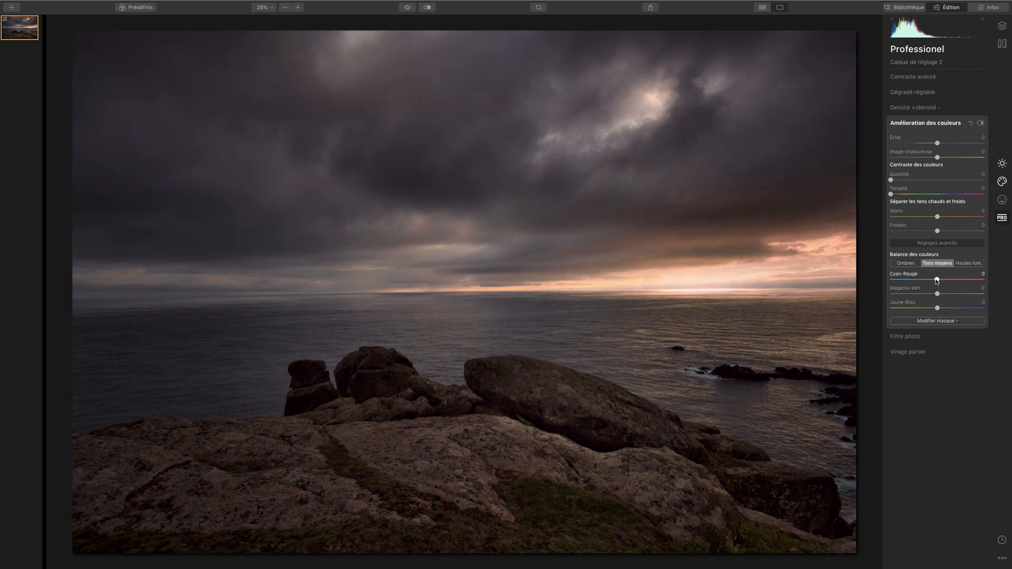
# Reduce the overall Saturation of Calque de réglage 2 to -30 with the Couleur tool
pyautogui.click(1002, 25)
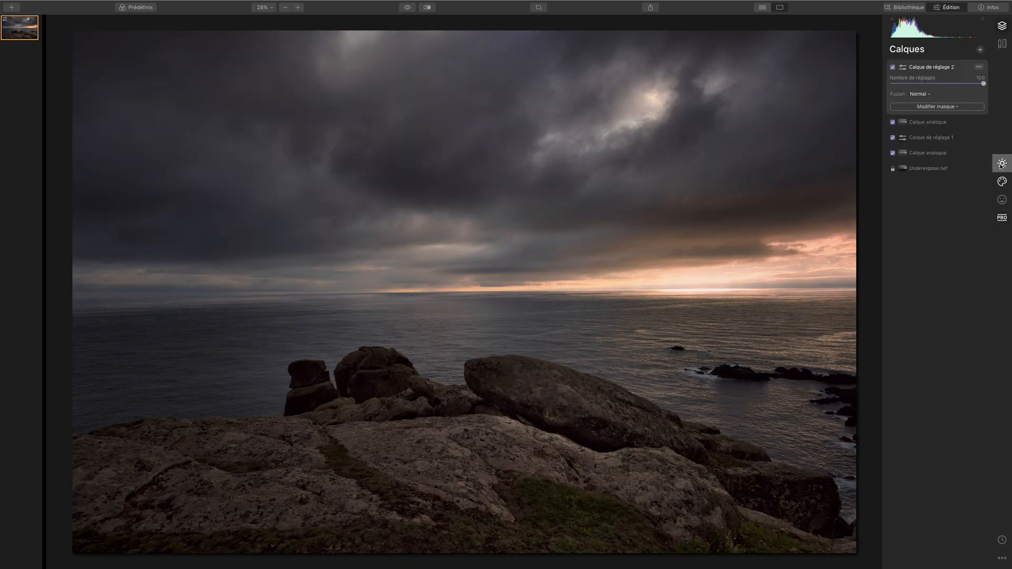
pyautogui.click(1002, 163)
pyautogui.click(904, 201)
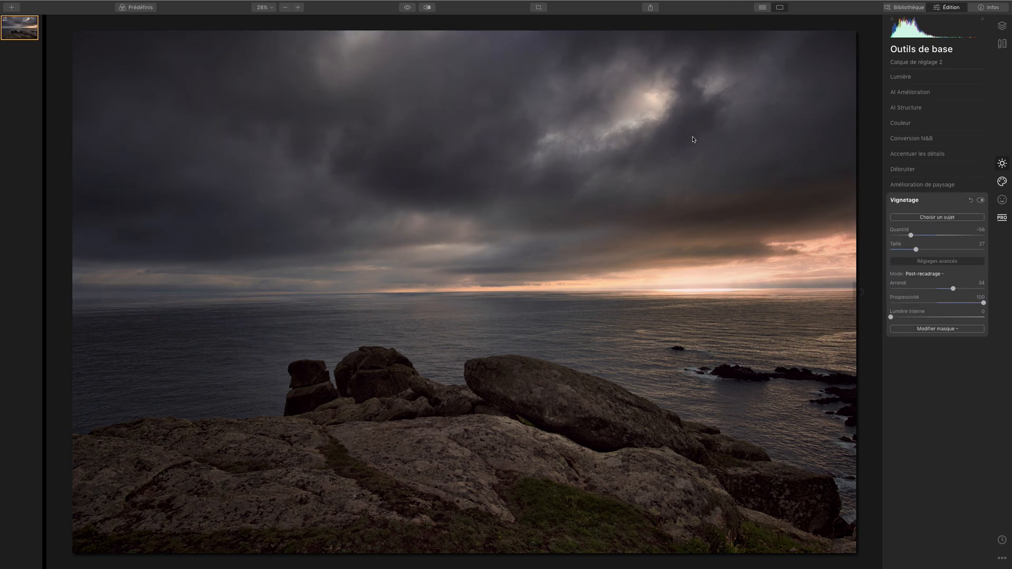
pyautogui.click(907, 124)
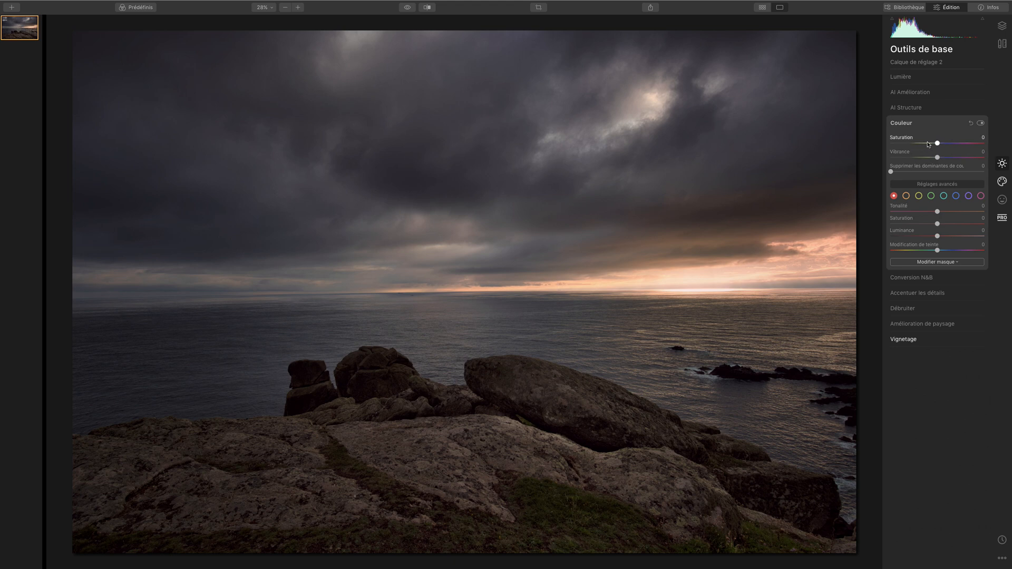
pyautogui.click(928, 144)
# Compare the finished seascape with the original photo by switching repeatedly between the before and after views
pyautogui.click(408, 8)
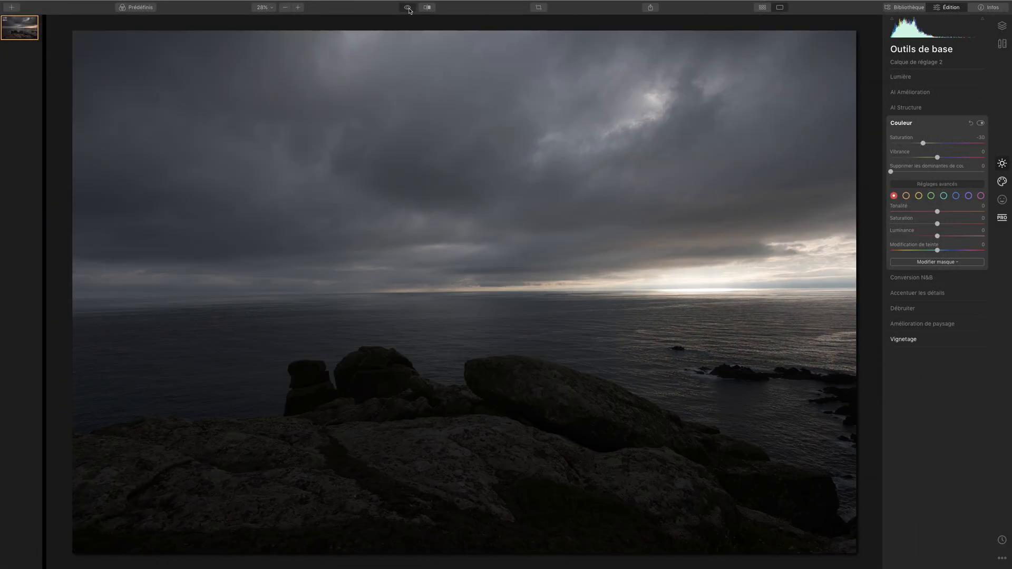
pyautogui.click(413, 10)
pyautogui.click(413, 12)
pyautogui.click(415, 12)
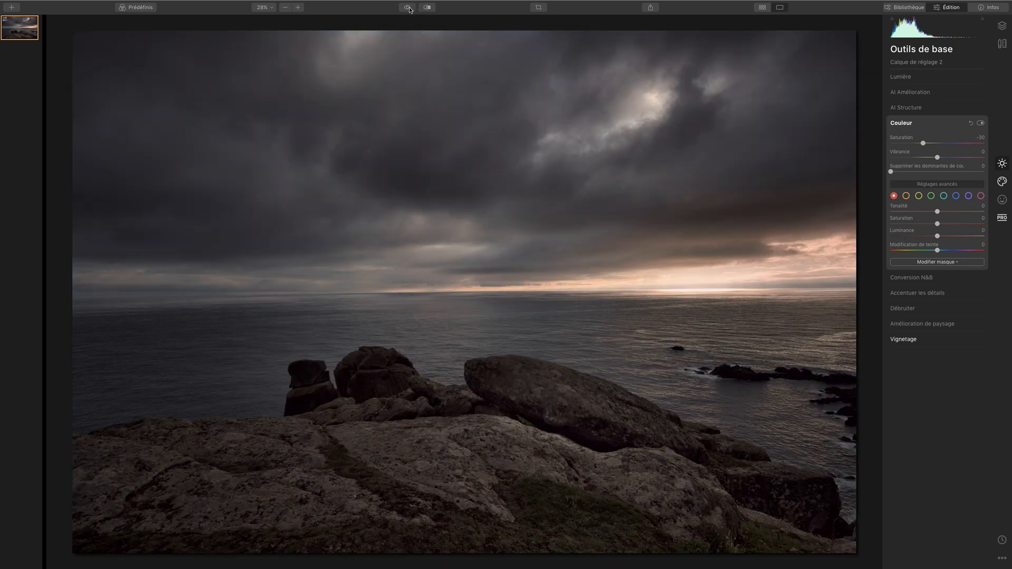
pyautogui.click(411, 10)
pyautogui.click(415, 11)
pyautogui.click(409, 9)
pyautogui.click(409, 9)
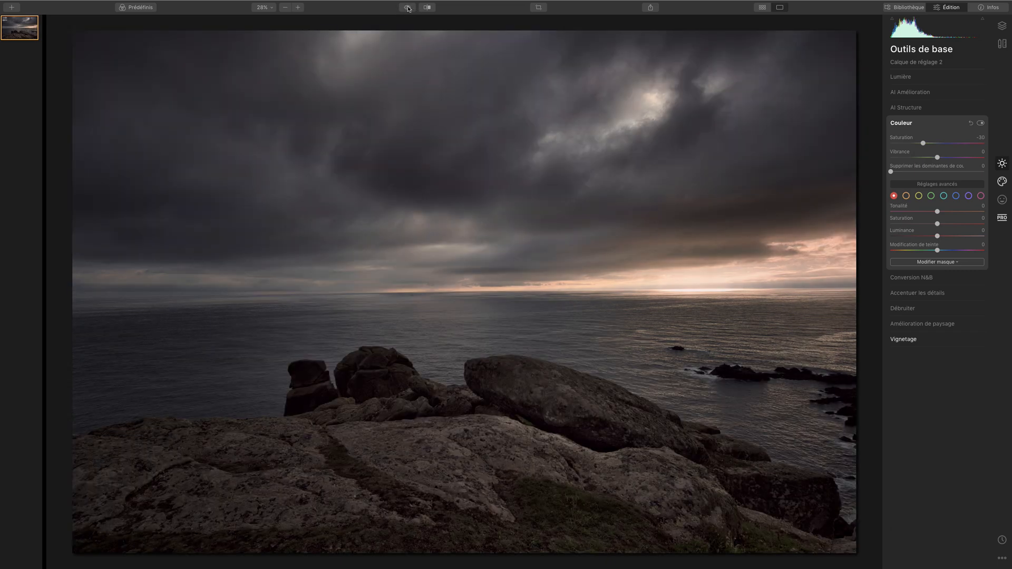